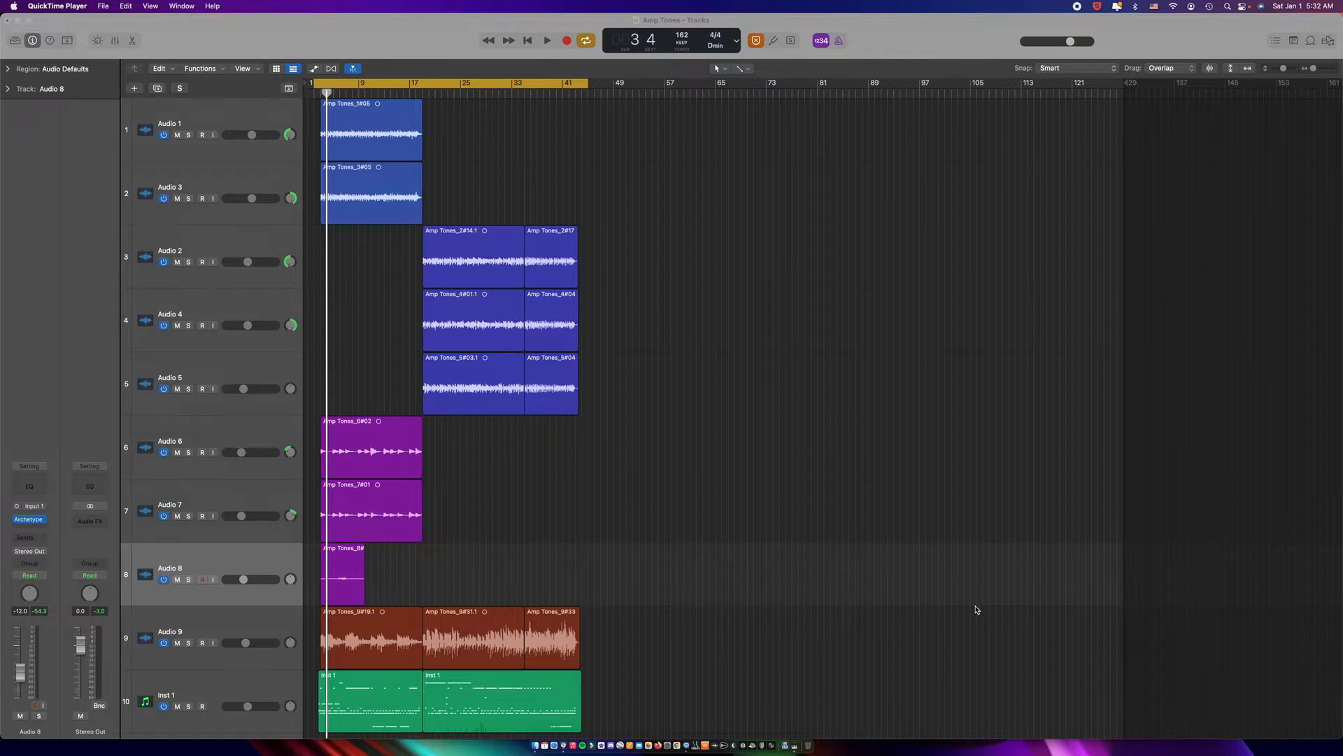
Play back the full arrangement and stop once the last regions end
left_click(881, 442)
key("space")
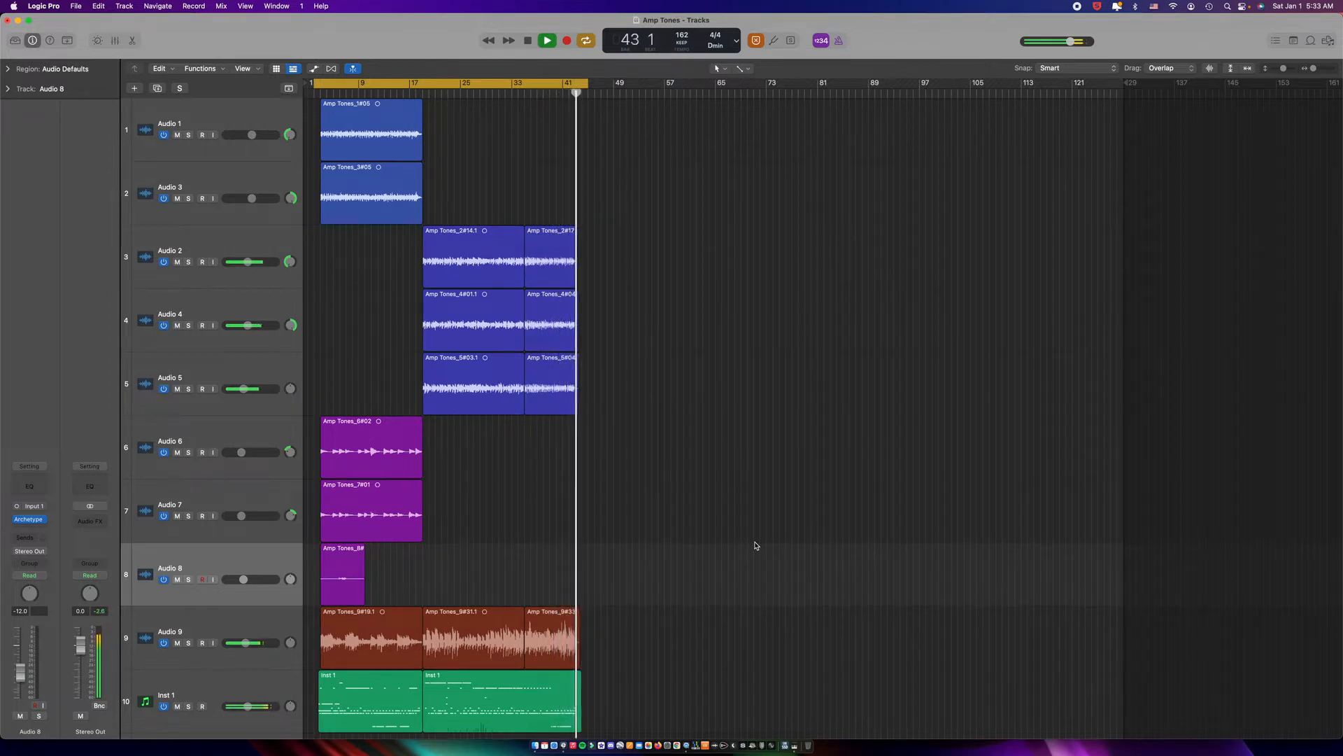
key("space")
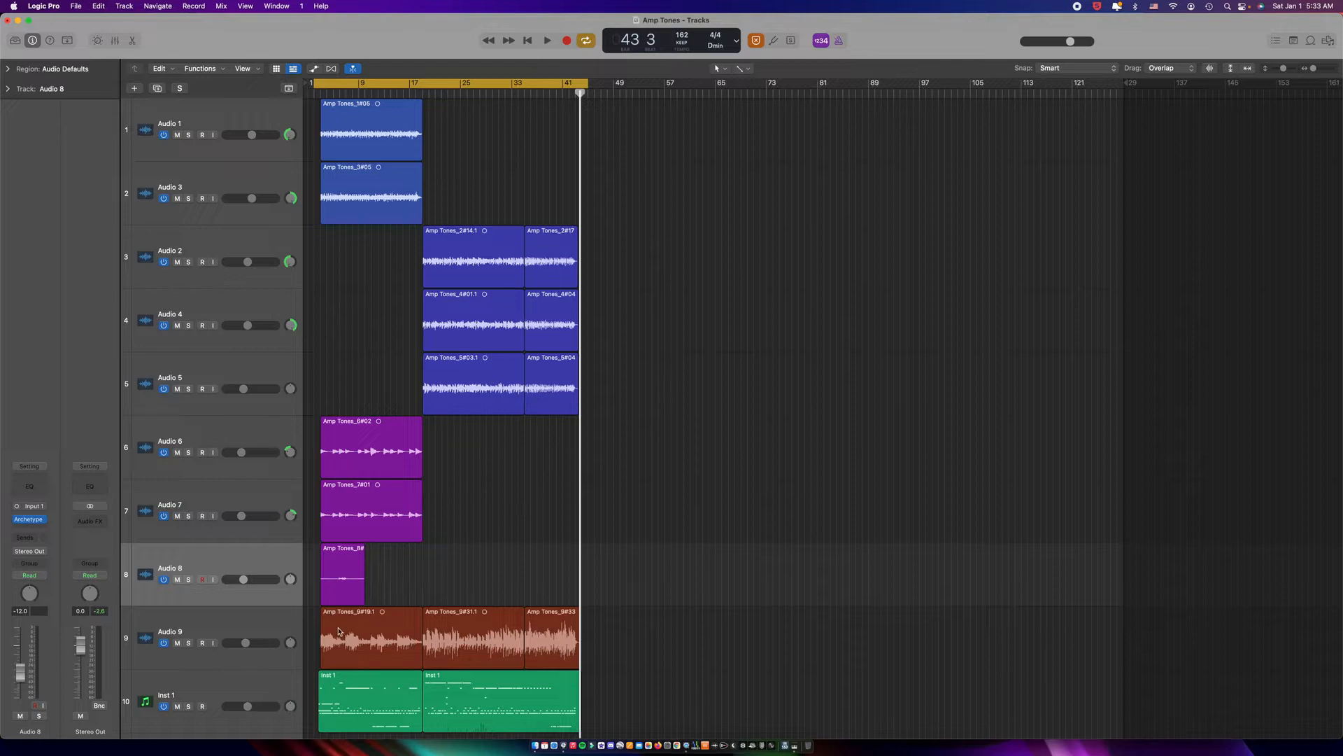
Turn off the Inst 1 track, then select Audio 1 and disable the cycle range
left_click(244, 684)
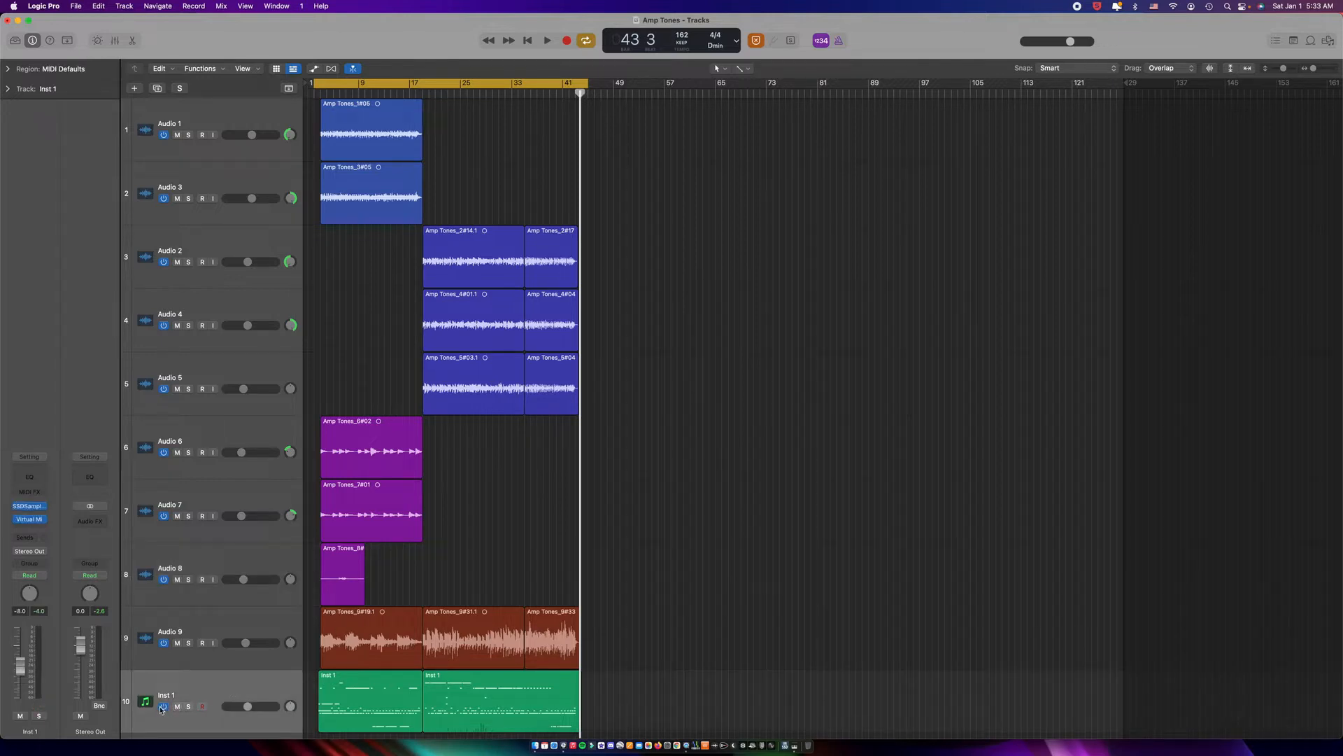
left_click(163, 706)
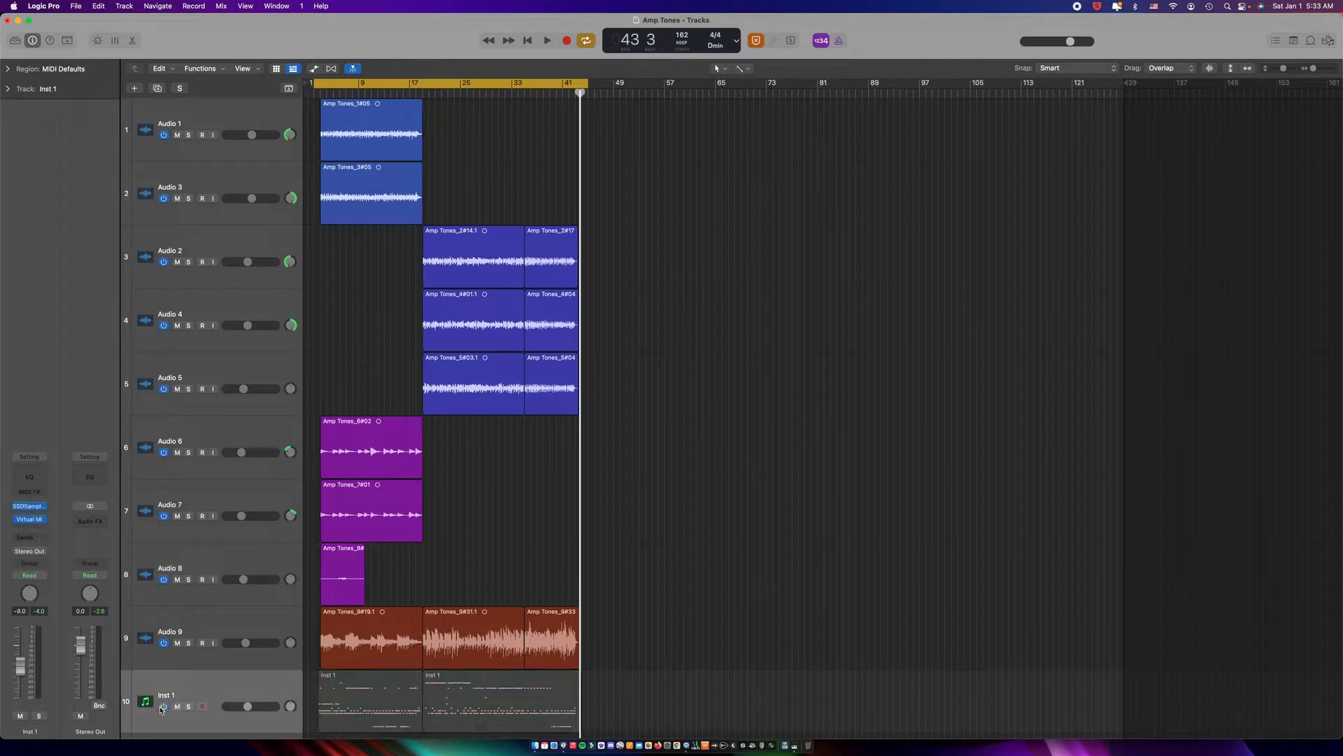
left_click(256, 106)
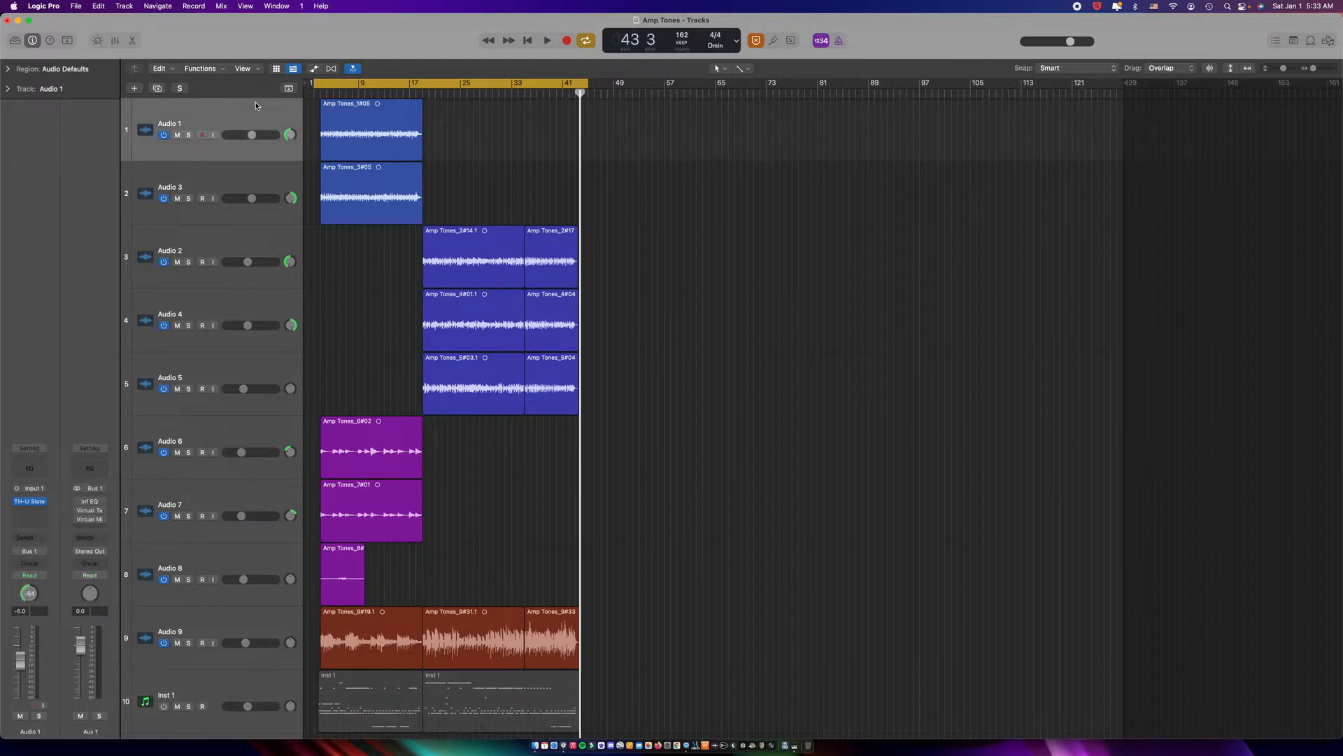
scroll(256, 103, "down", 1)
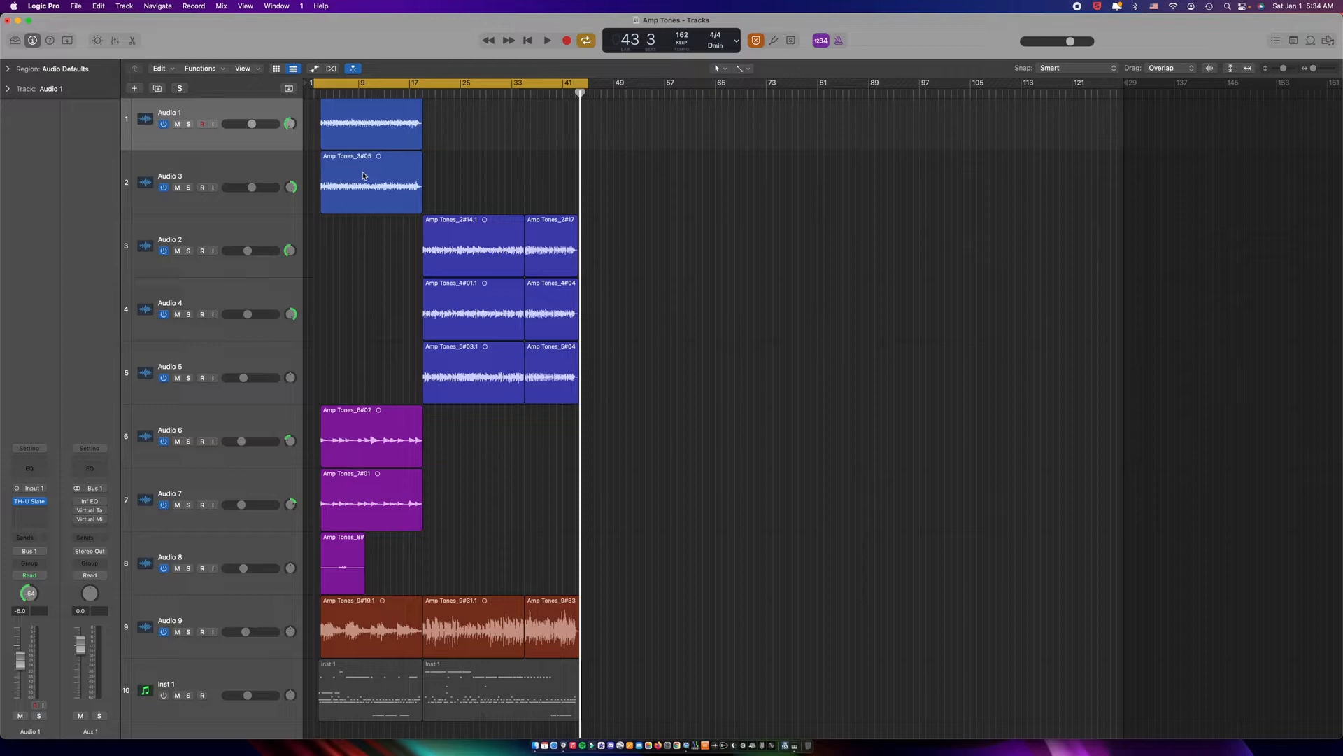
scroll(363, 175, "up", 1)
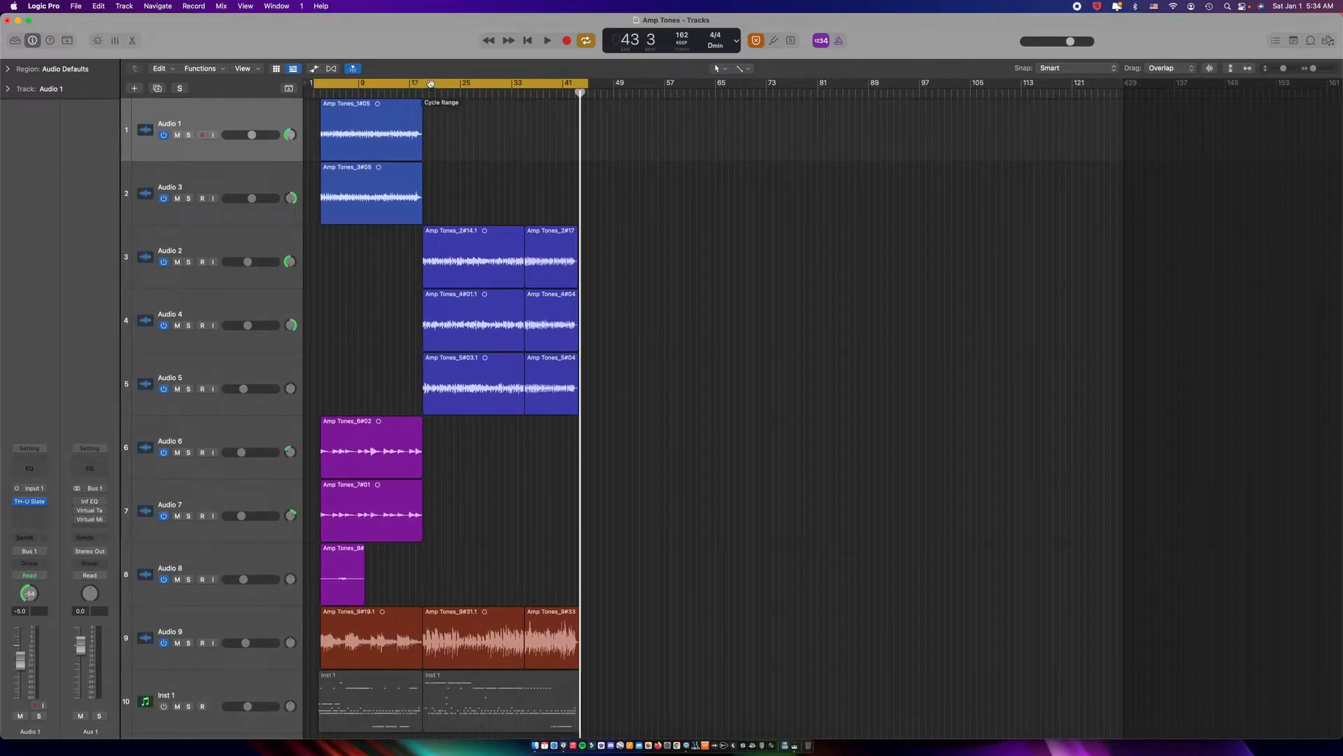
left_click(335, 89)
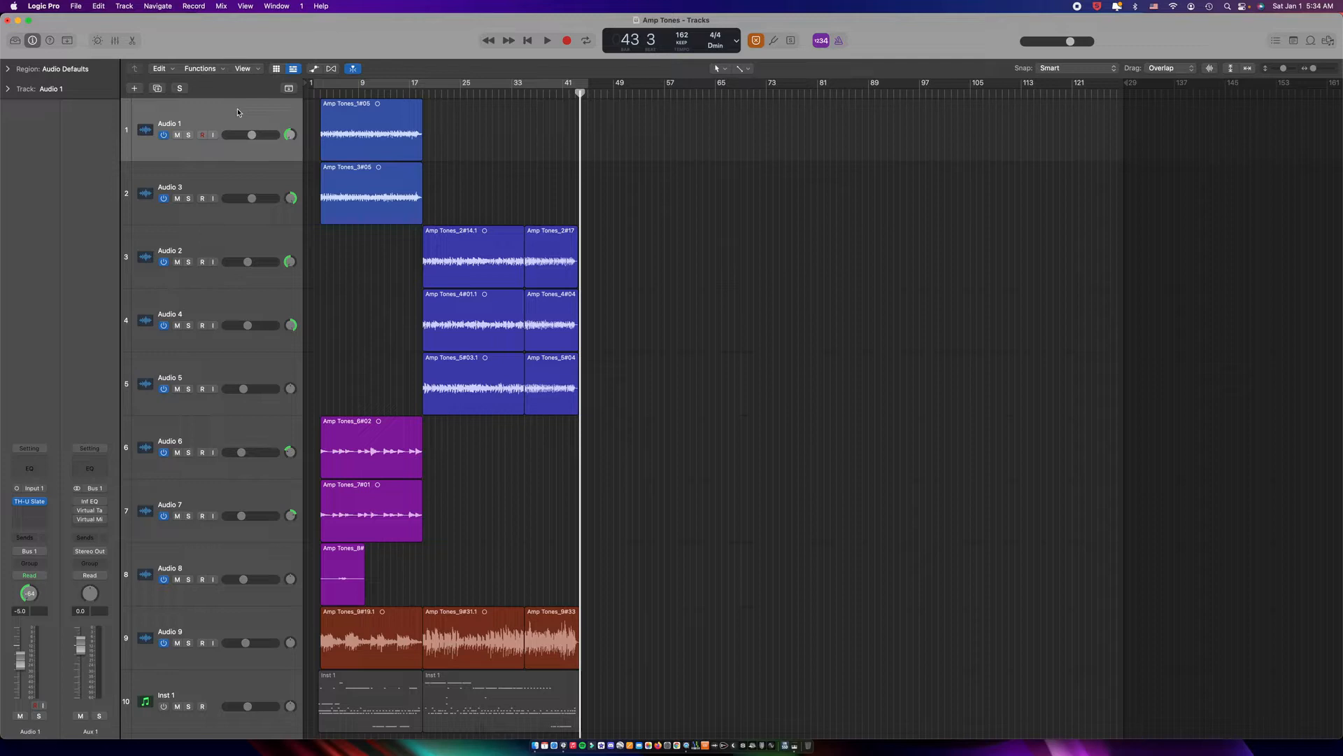
Open the TH-U Slate amp plug-in on Audio 1 and browse its Clean guitar presets to Transparent pushed tele SC
mouse_move(34, 501)
left_click(30, 502)
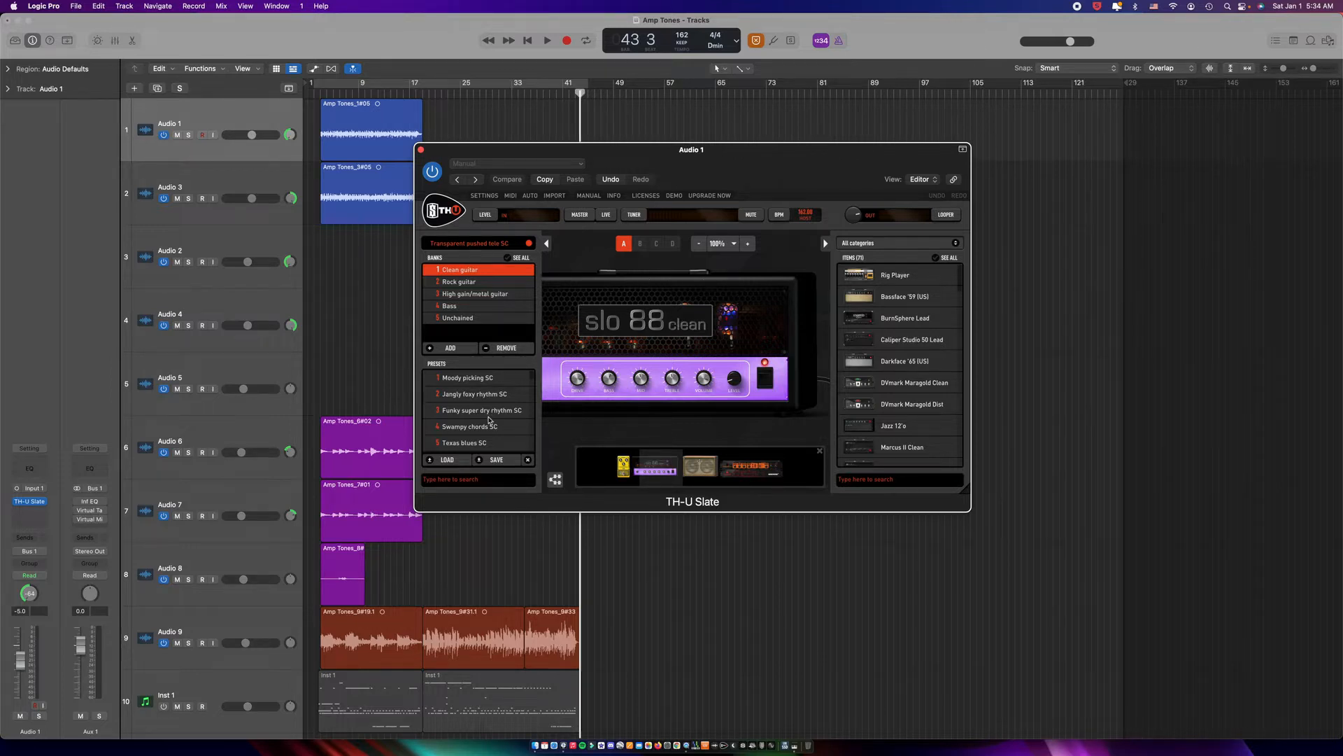
scroll(488, 419, "down", 5)
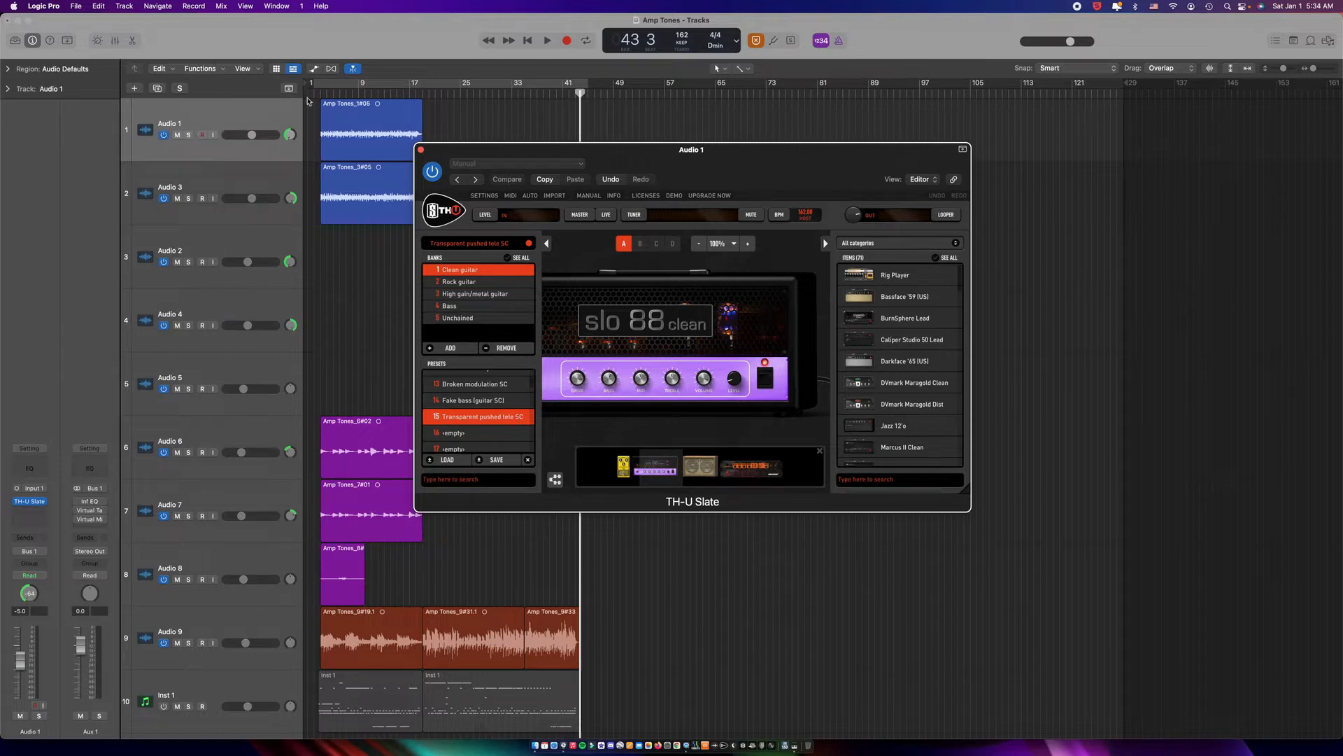
Set the cycle range over the Audio 1 and Audio 3 regions and solo both tracks
left_click_drag(321, 83, 423, 86)
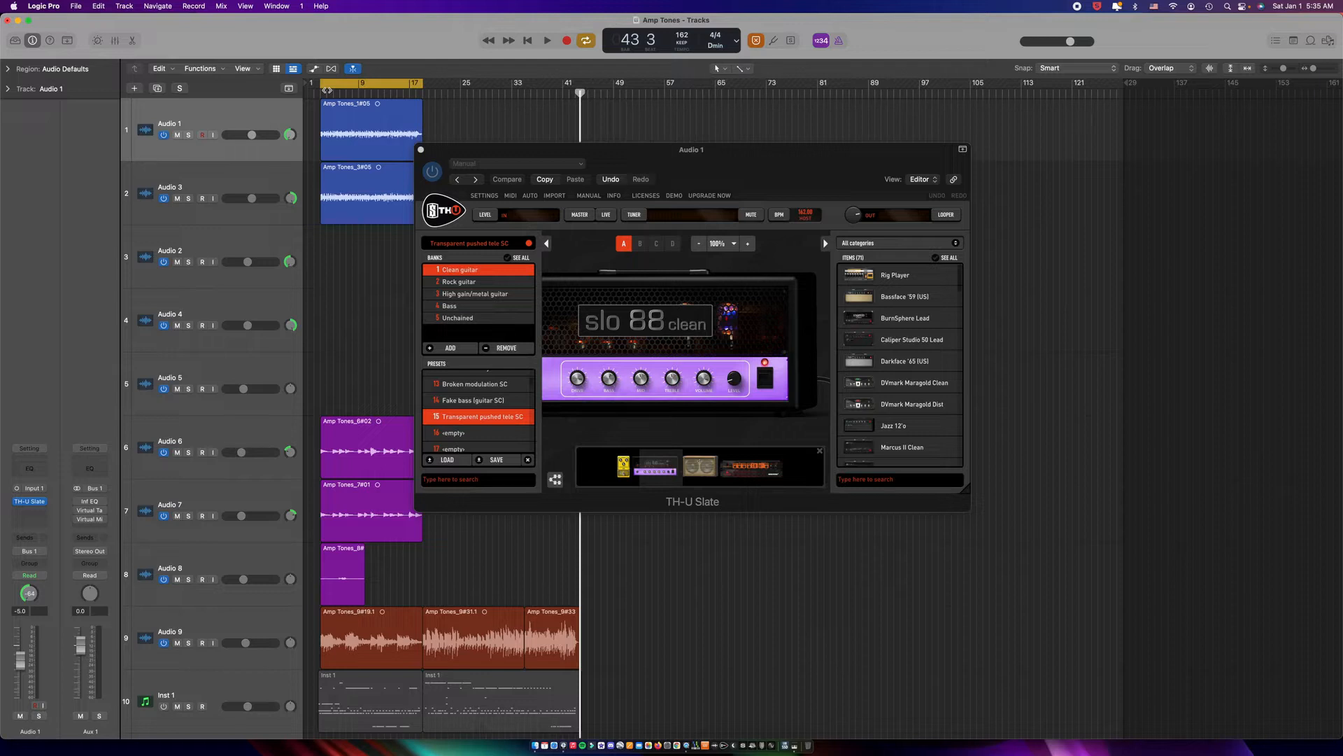
left_click(188, 135)
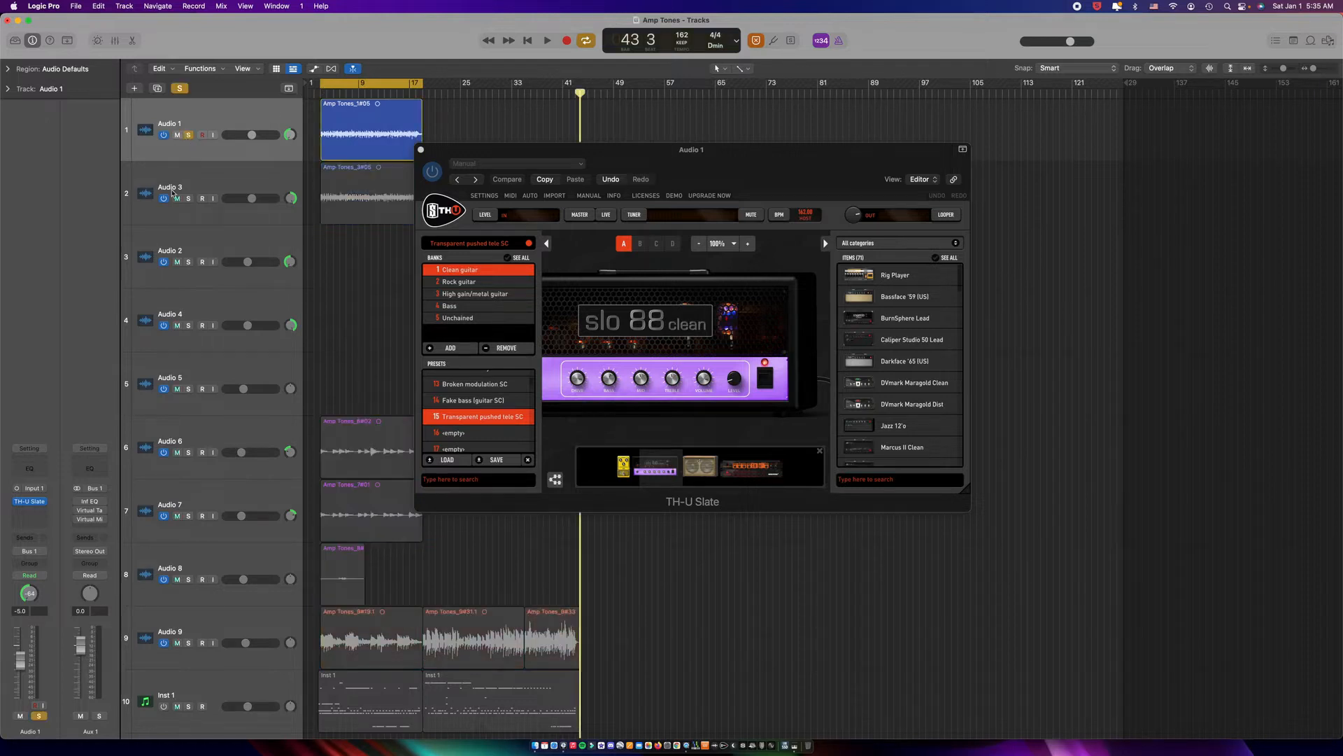
left_click(188, 199)
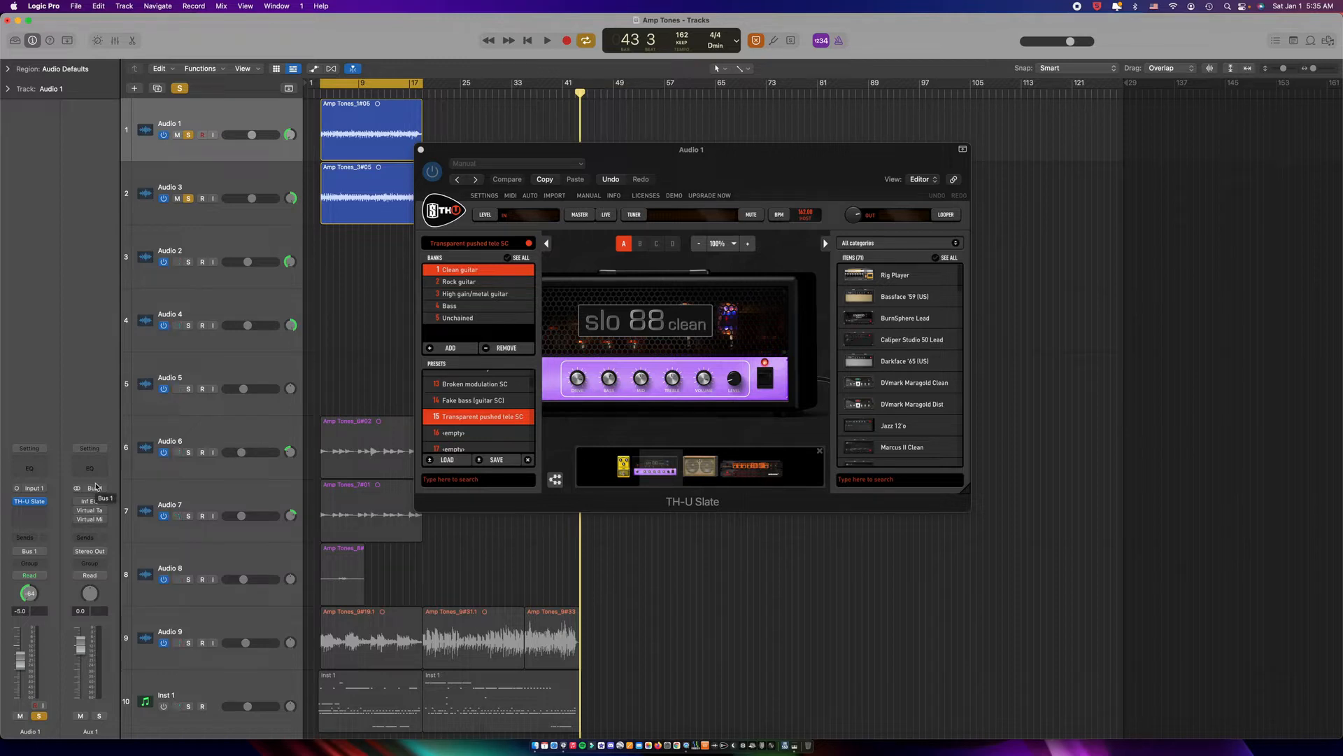
Listen to the two soloed guitar tracks across the cycle, then close the TH-U Slate window
key("space")
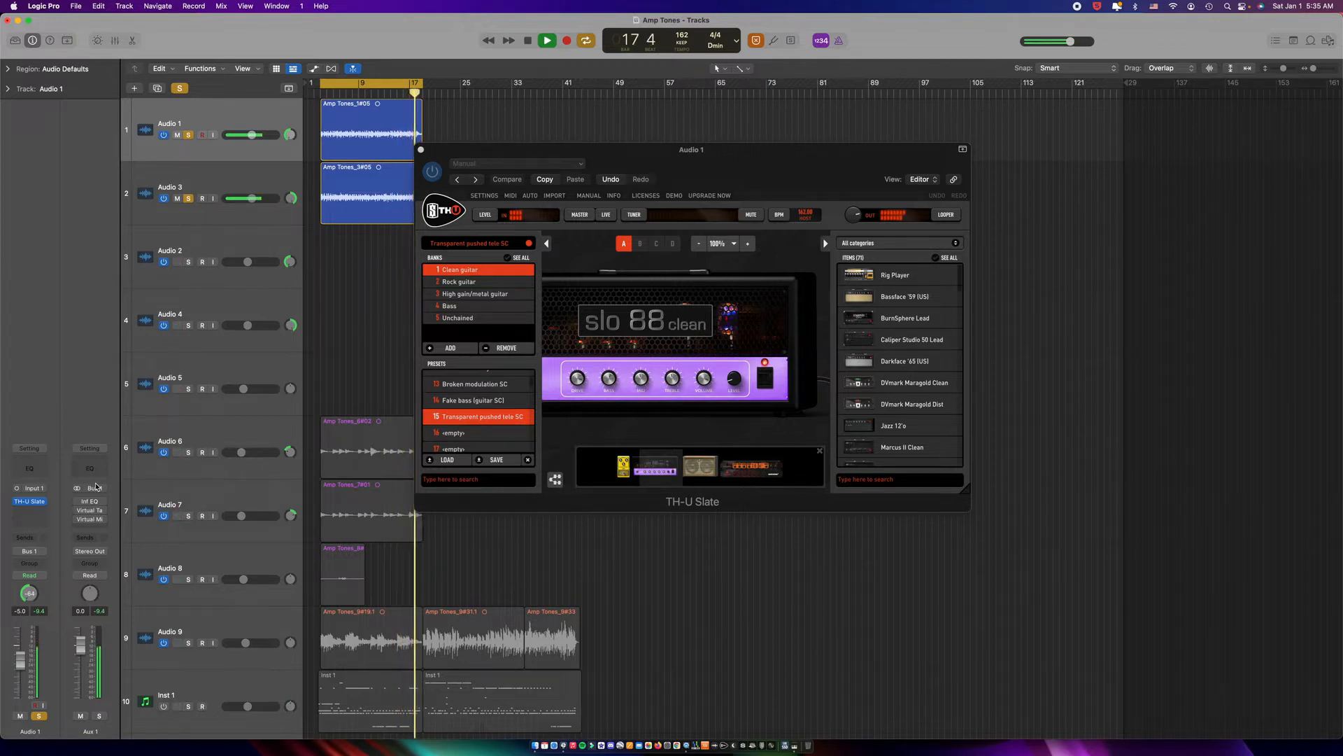
key("space")
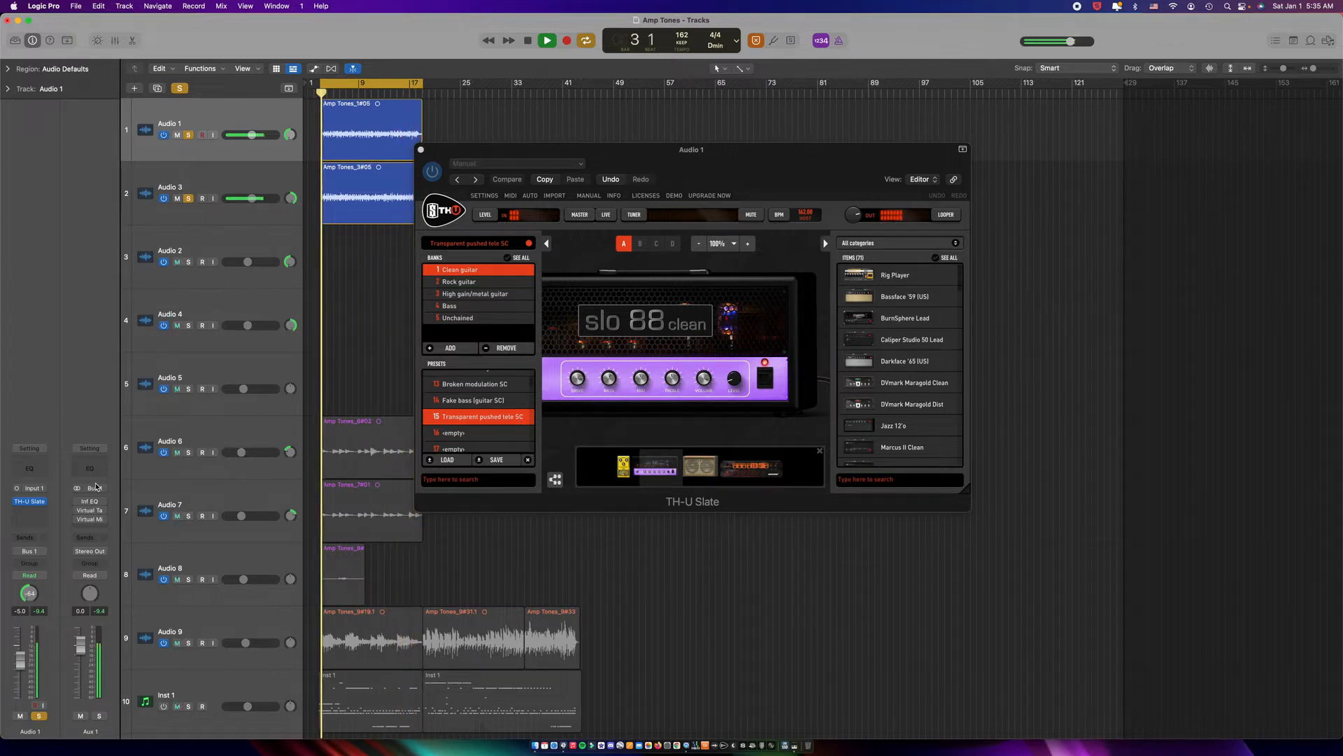
left_click_drag(717, 169, 787, 171)
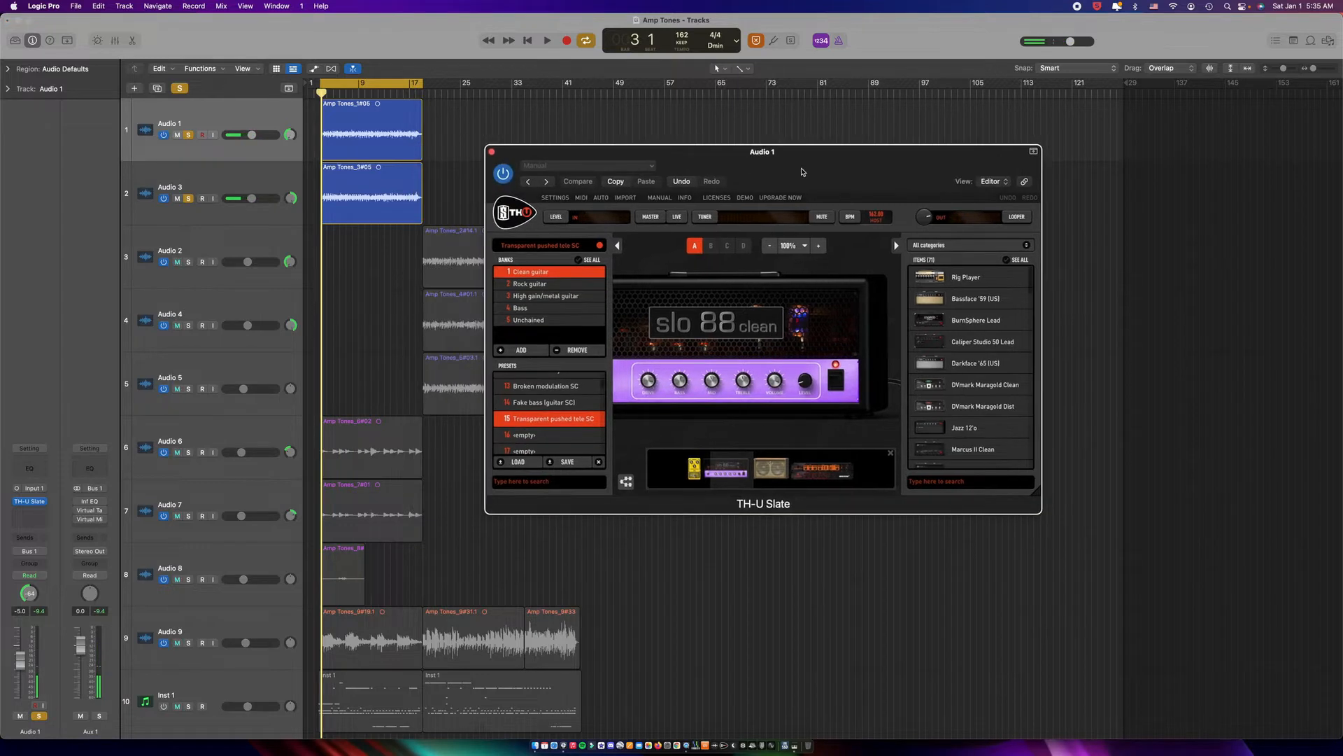
left_click(492, 152)
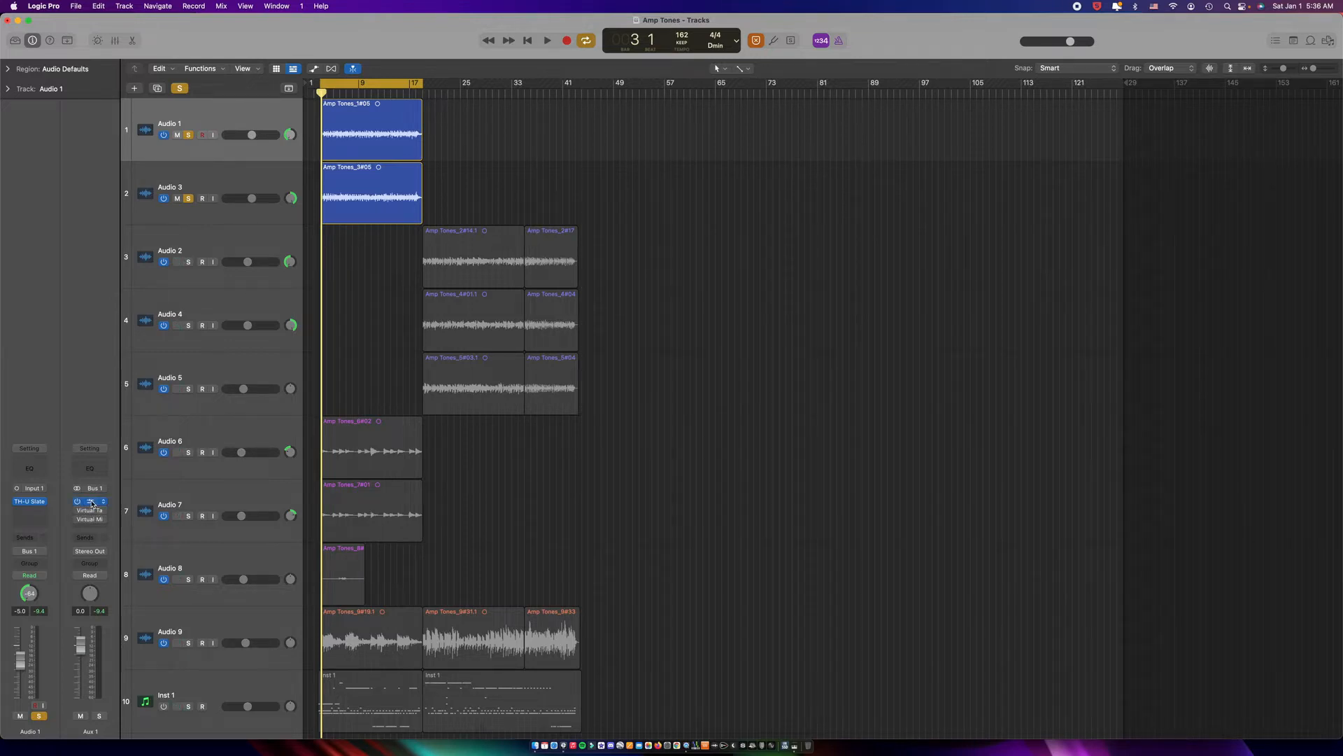
Adjust the three cut bands of the Aux 1 Inf EQ during playback, placing the lowest at 333 Hz and -2.40 dB
left_click(91, 503)
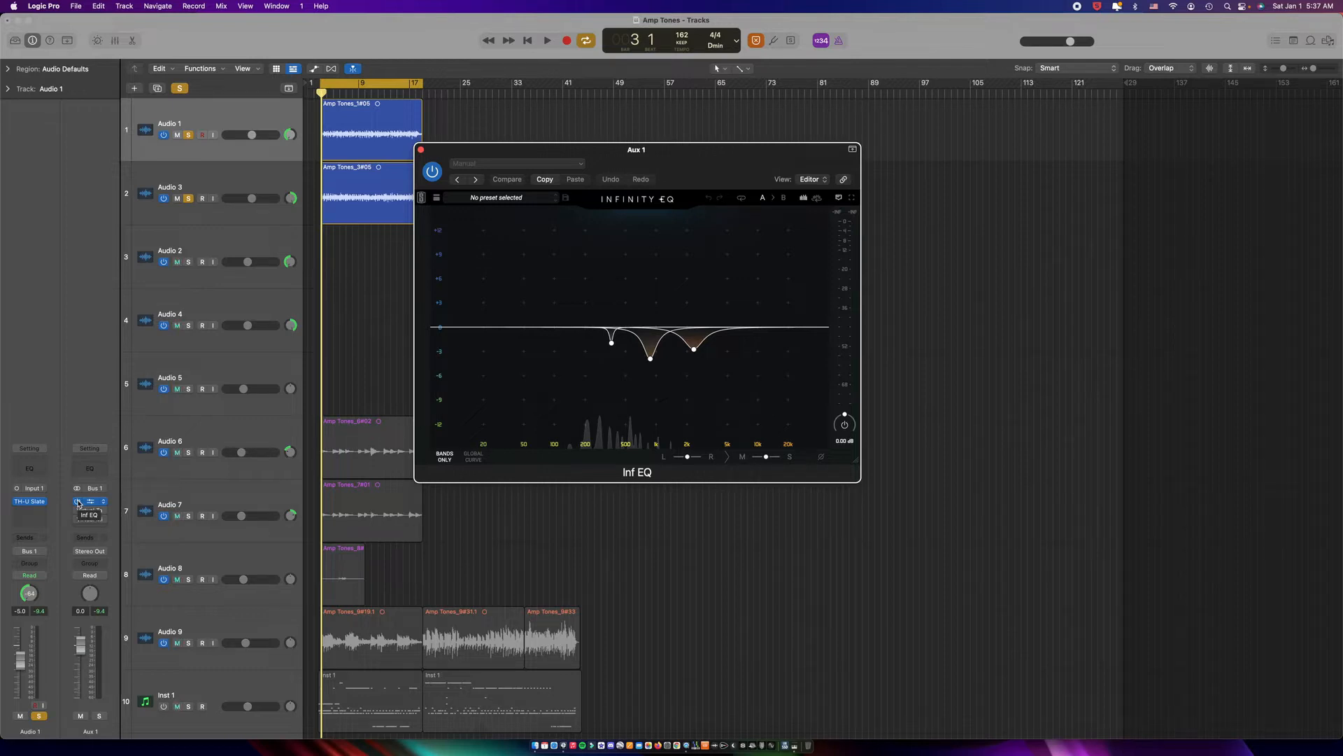
left_click(696, 352)
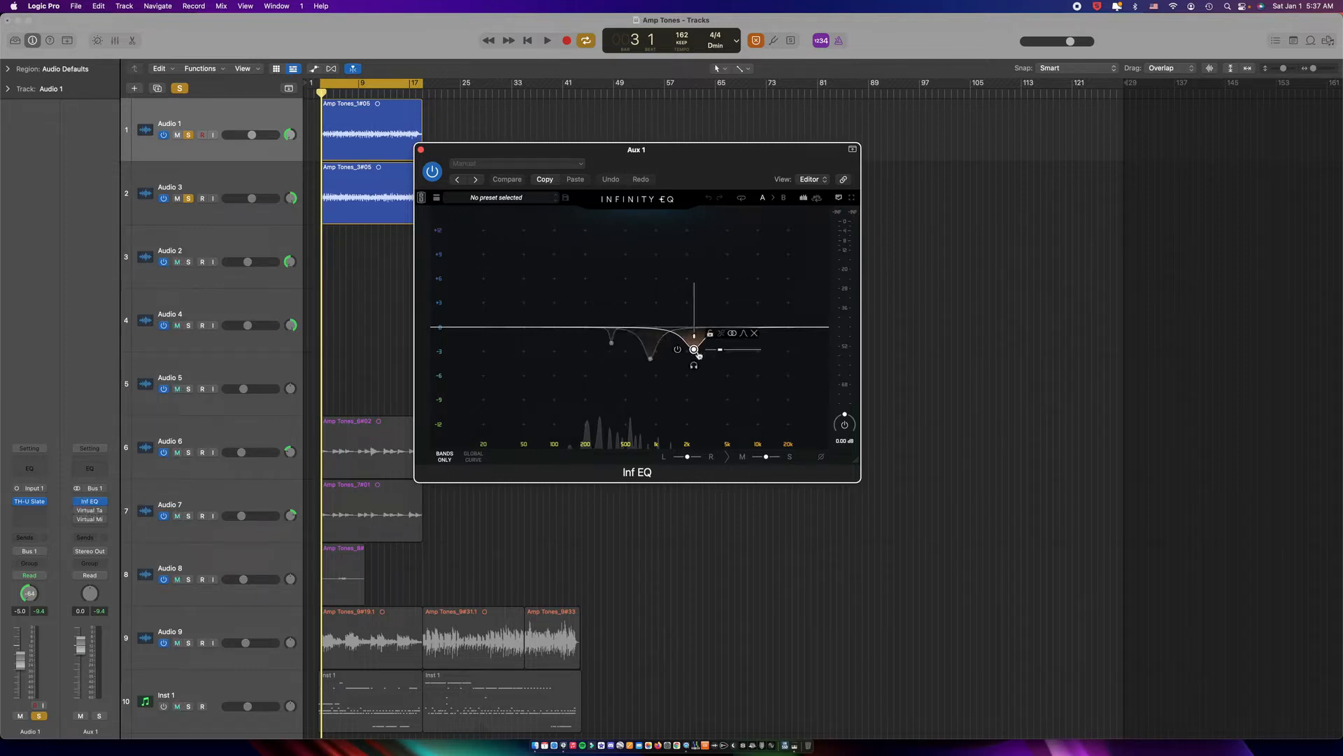
key("space")
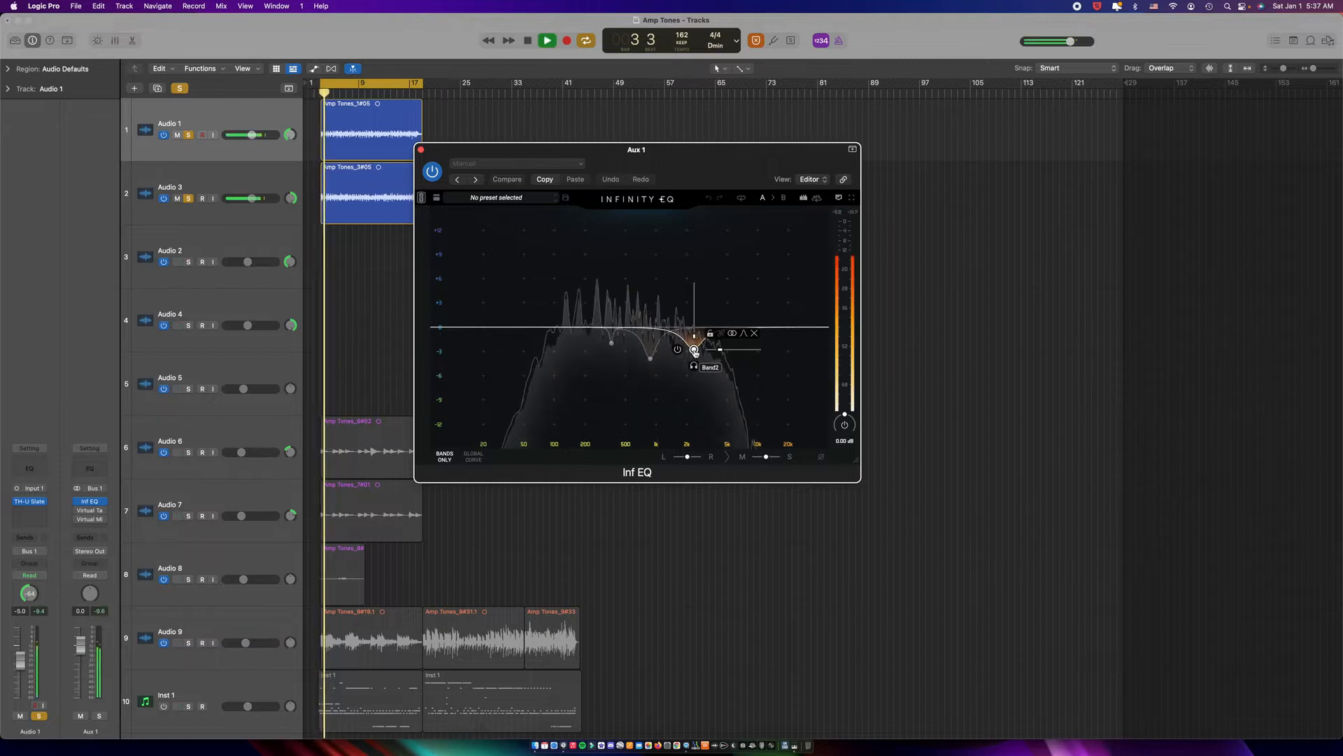
left_click_drag(694, 350, 649, 343)
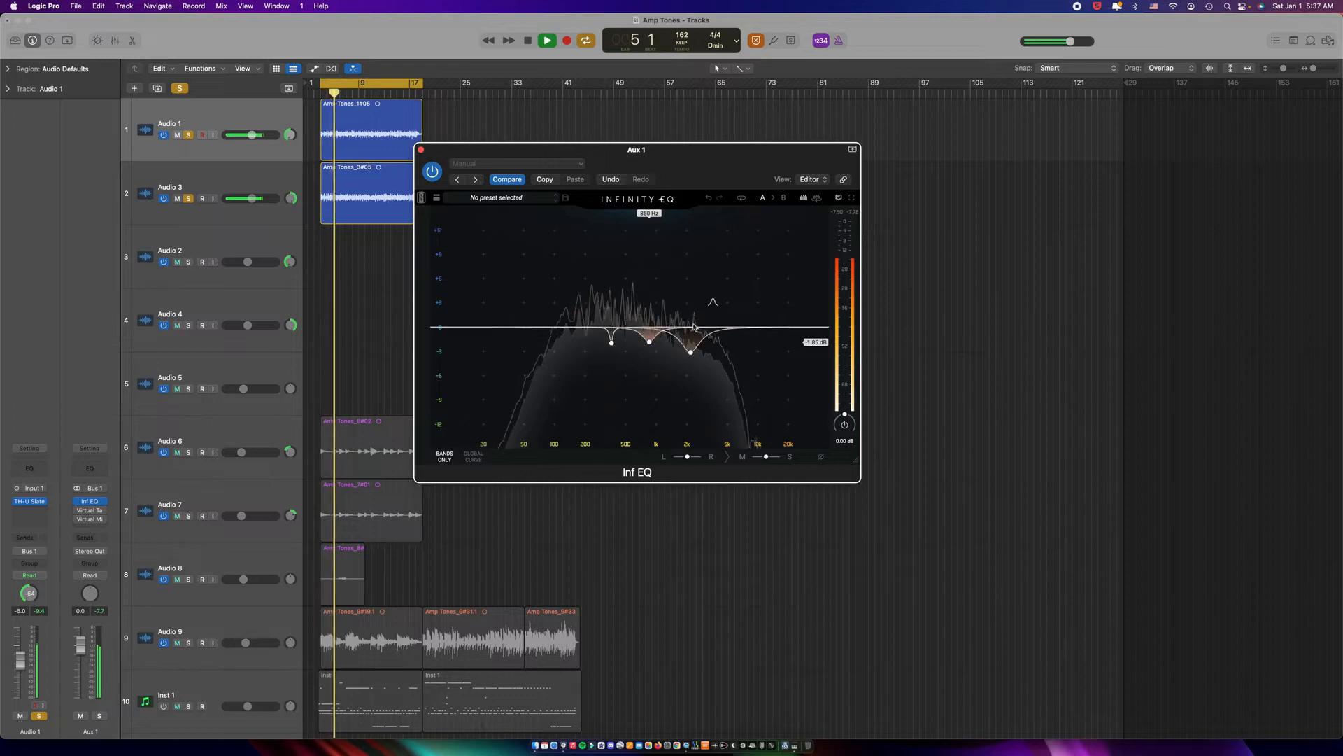
left_click_drag(649, 342, 608, 346)
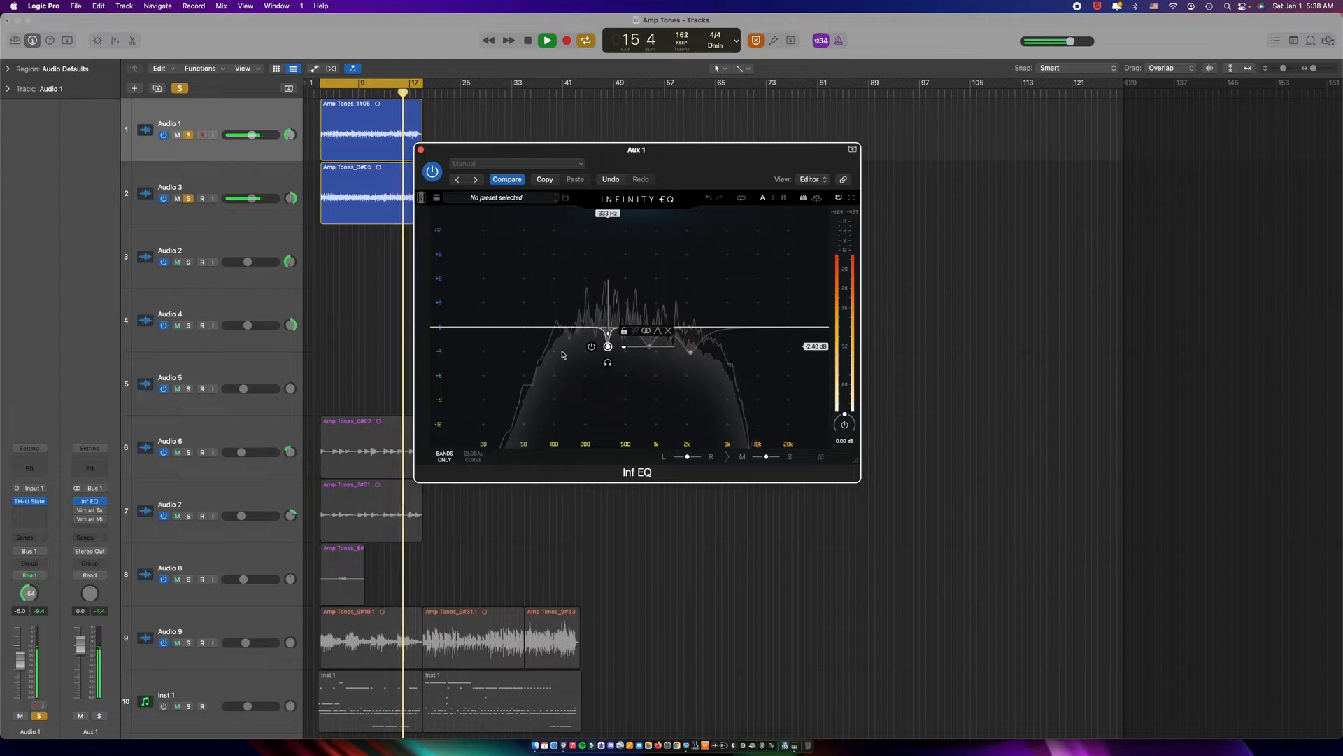
key("space")
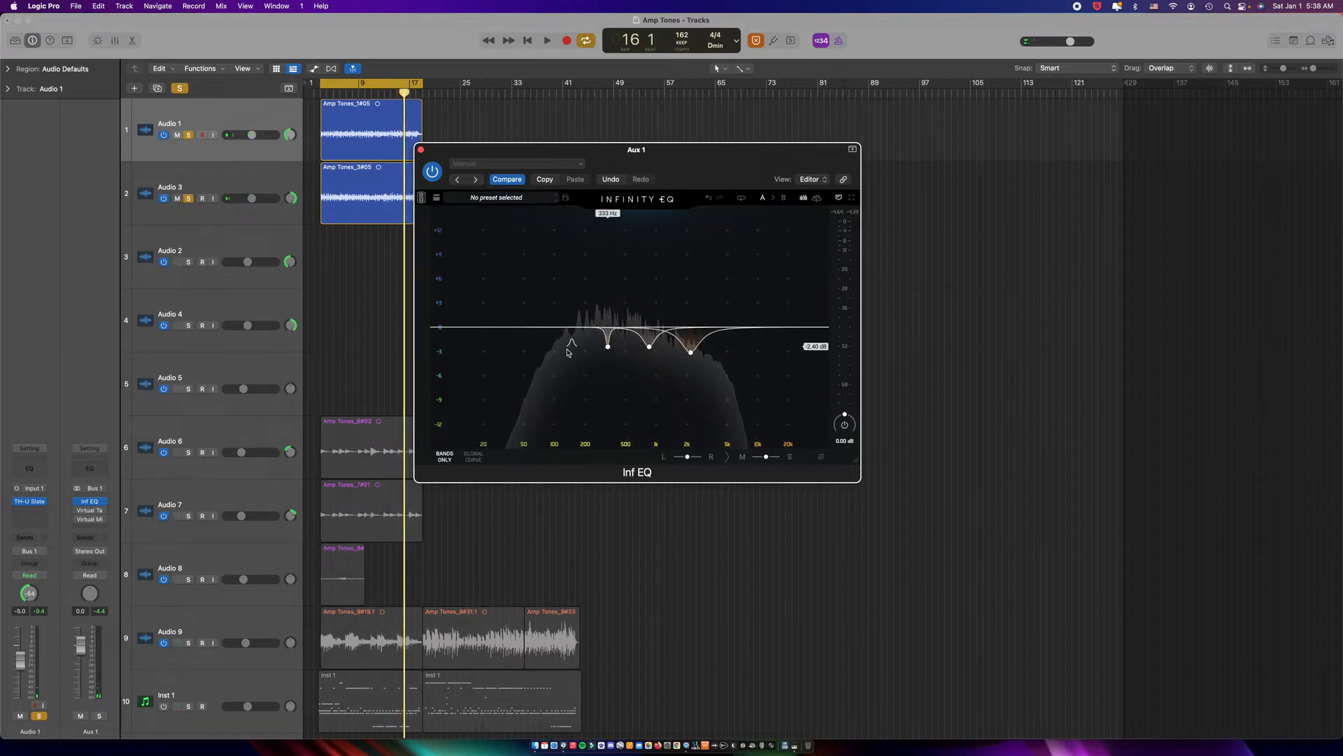
Compare the soloed guitars with the Aux 1 Inf EQ bypassed and active during playback, ending with the EQ active
left_click(77, 502)
key("space")
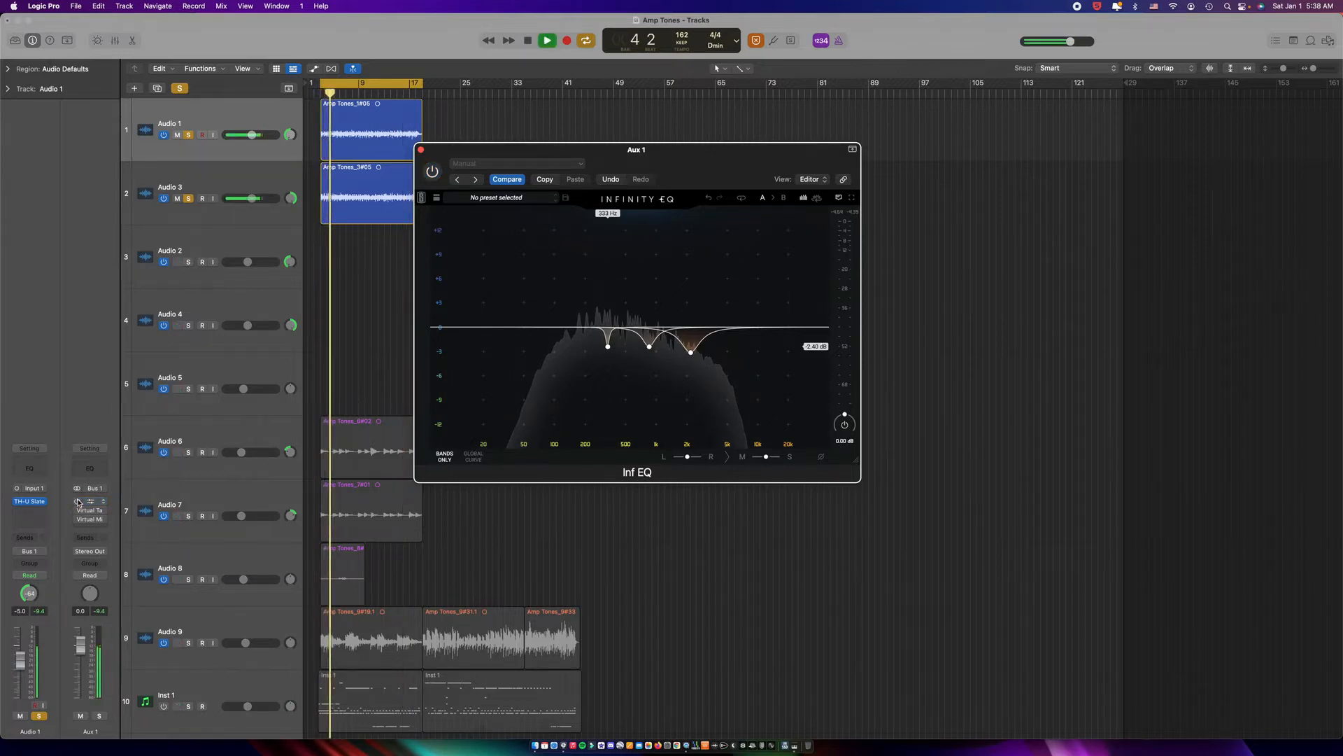
left_click(77, 501)
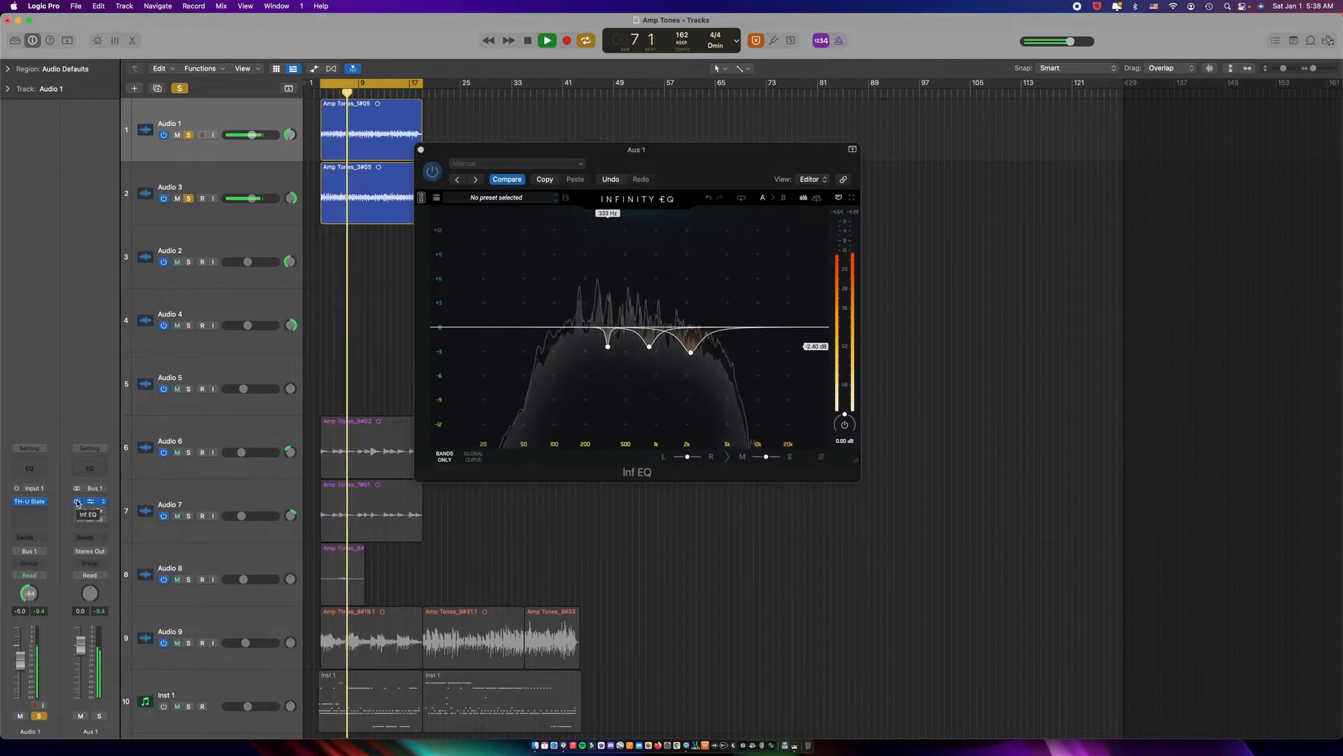
left_click(78, 502)
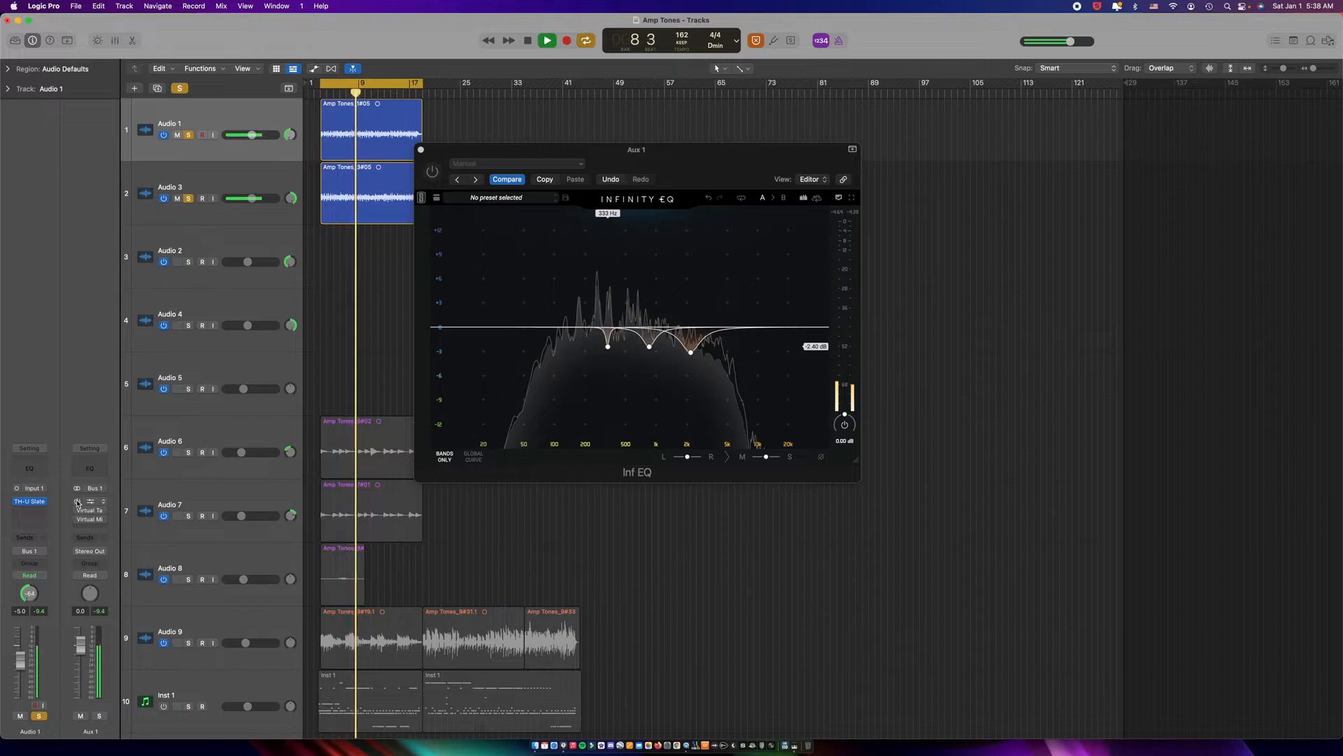
left_click(78, 501)
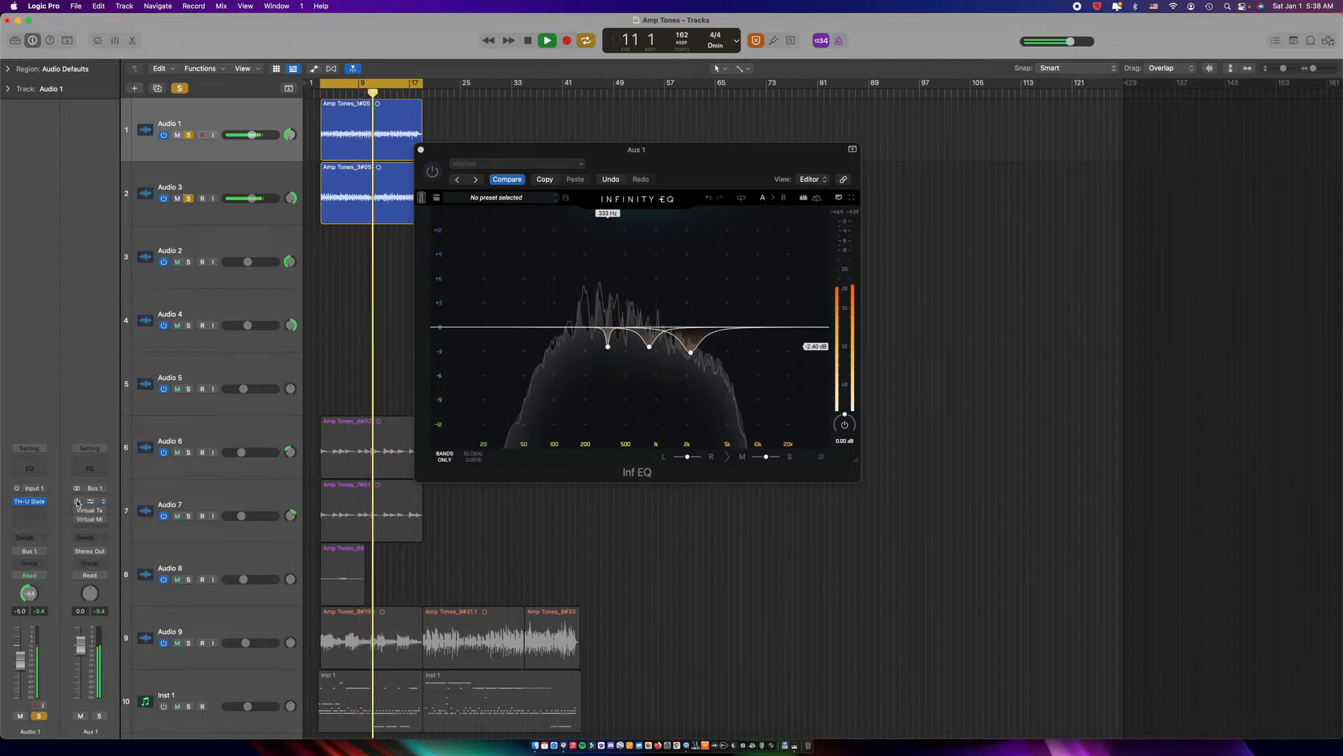
left_click(77, 502)
left_click(77, 502)
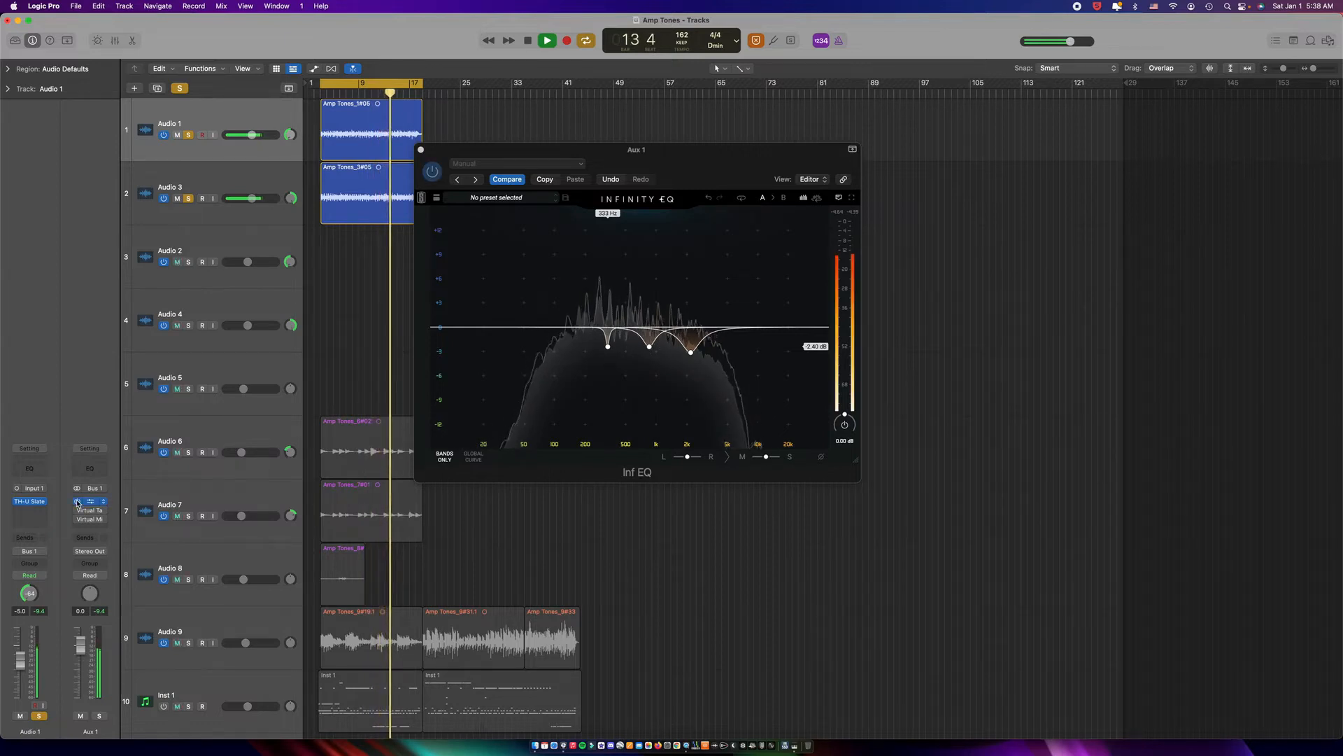
left_click(77, 503)
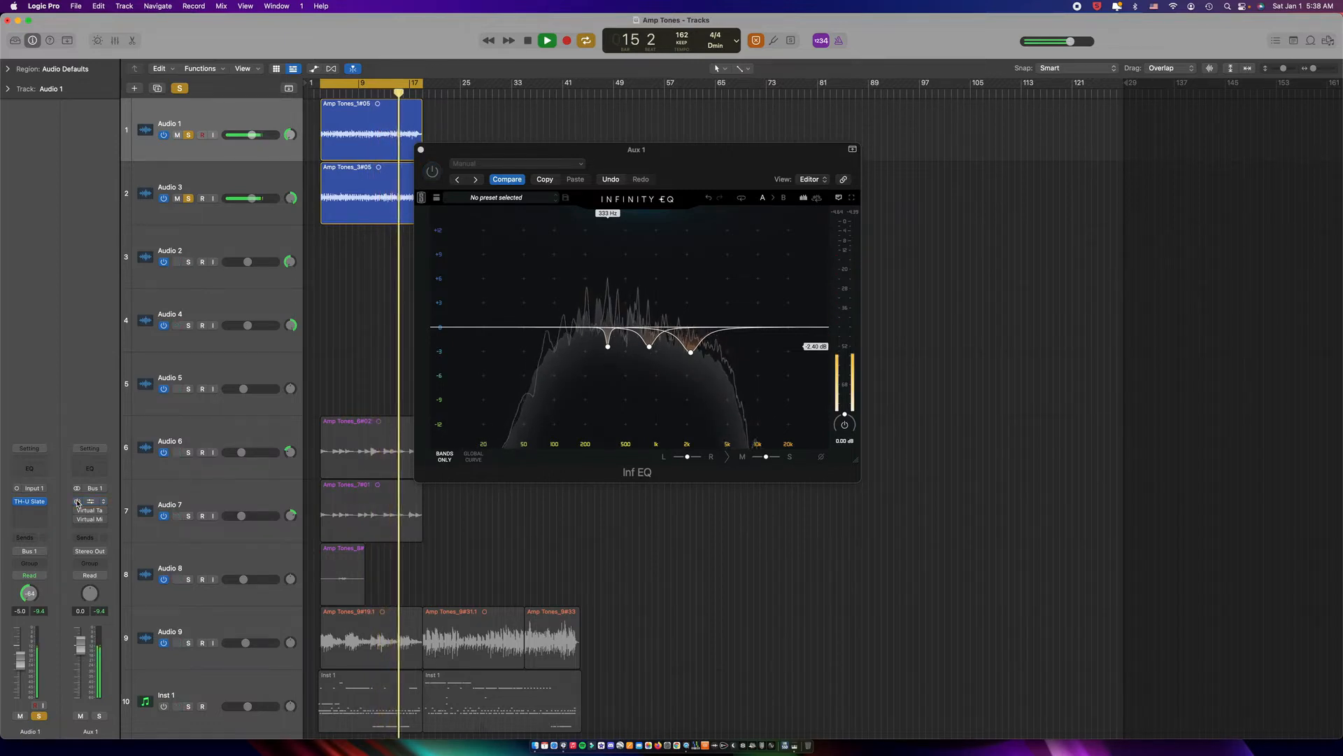
left_click(78, 502)
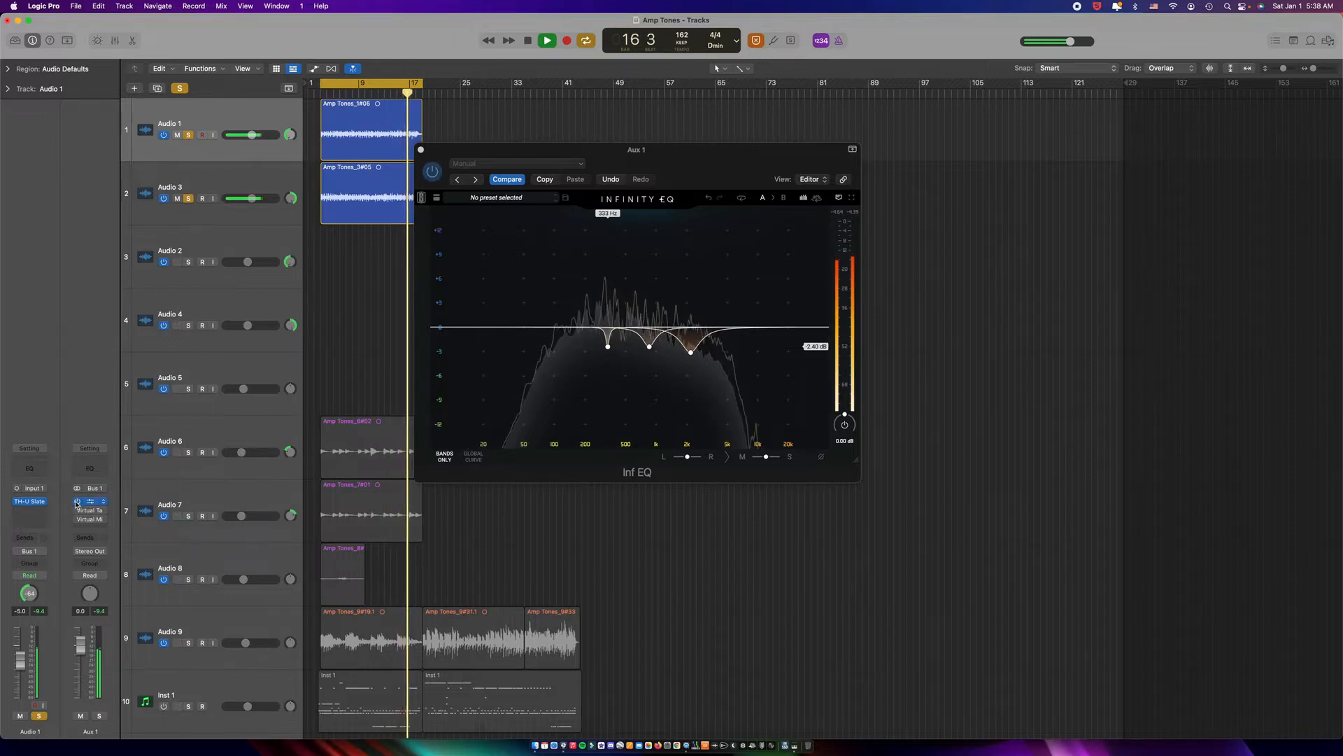
key("space")
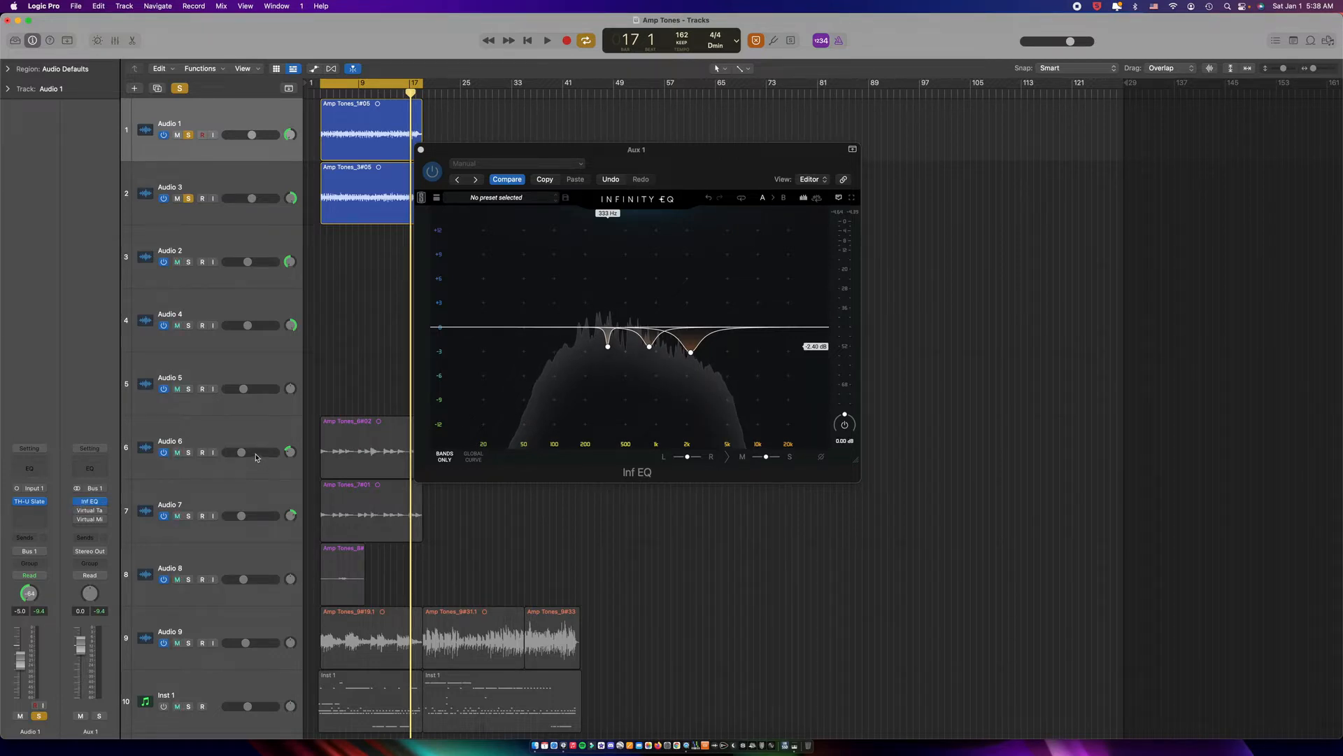
View the Virtual Tape Machines settings on Aux 1, then close both the tape and Inf EQ windows
mouse_move(79, 513)
left_click(89, 512)
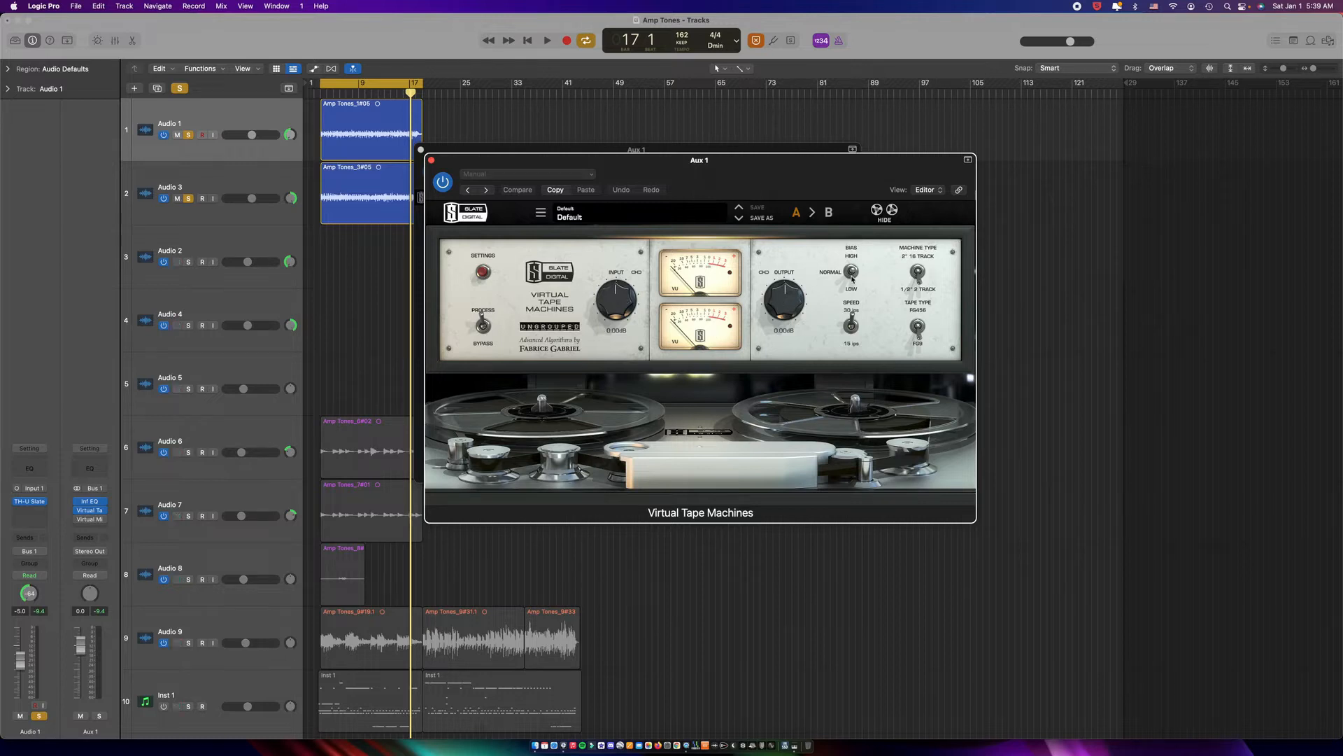
left_click(431, 162)
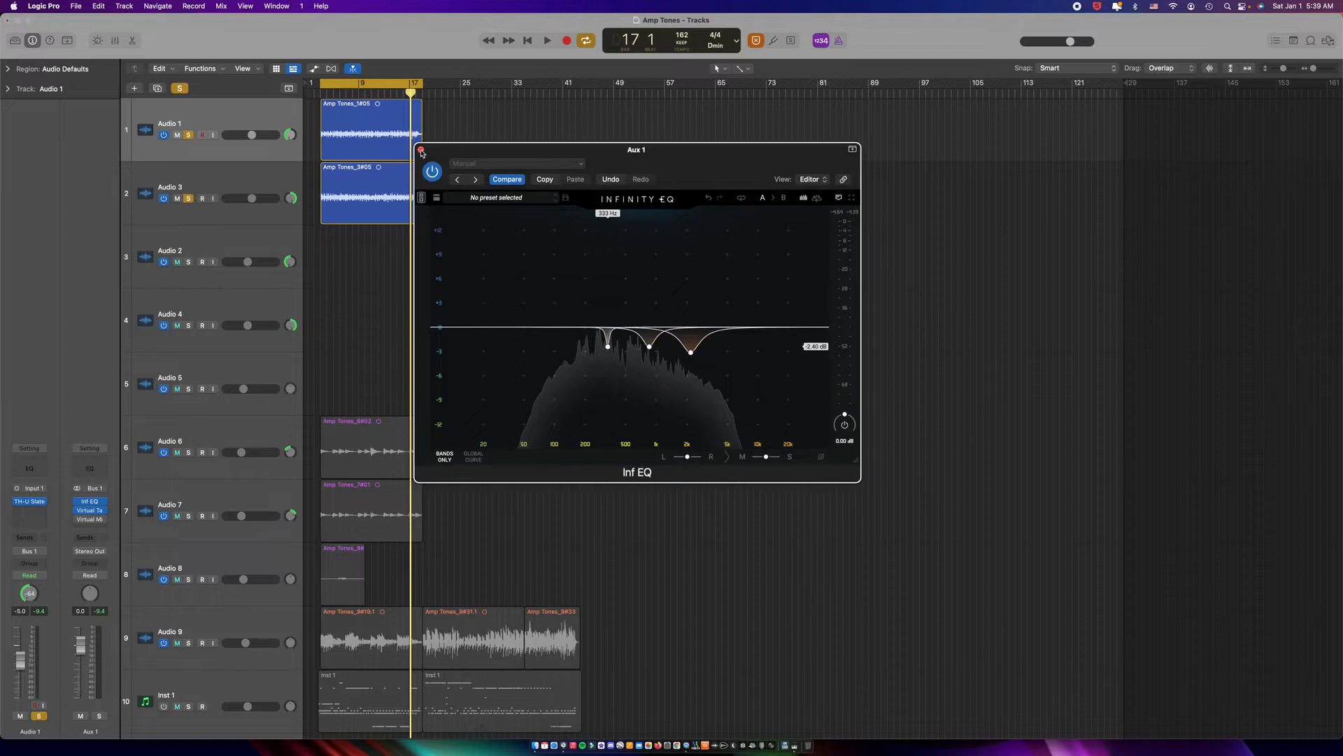
left_click(420, 150)
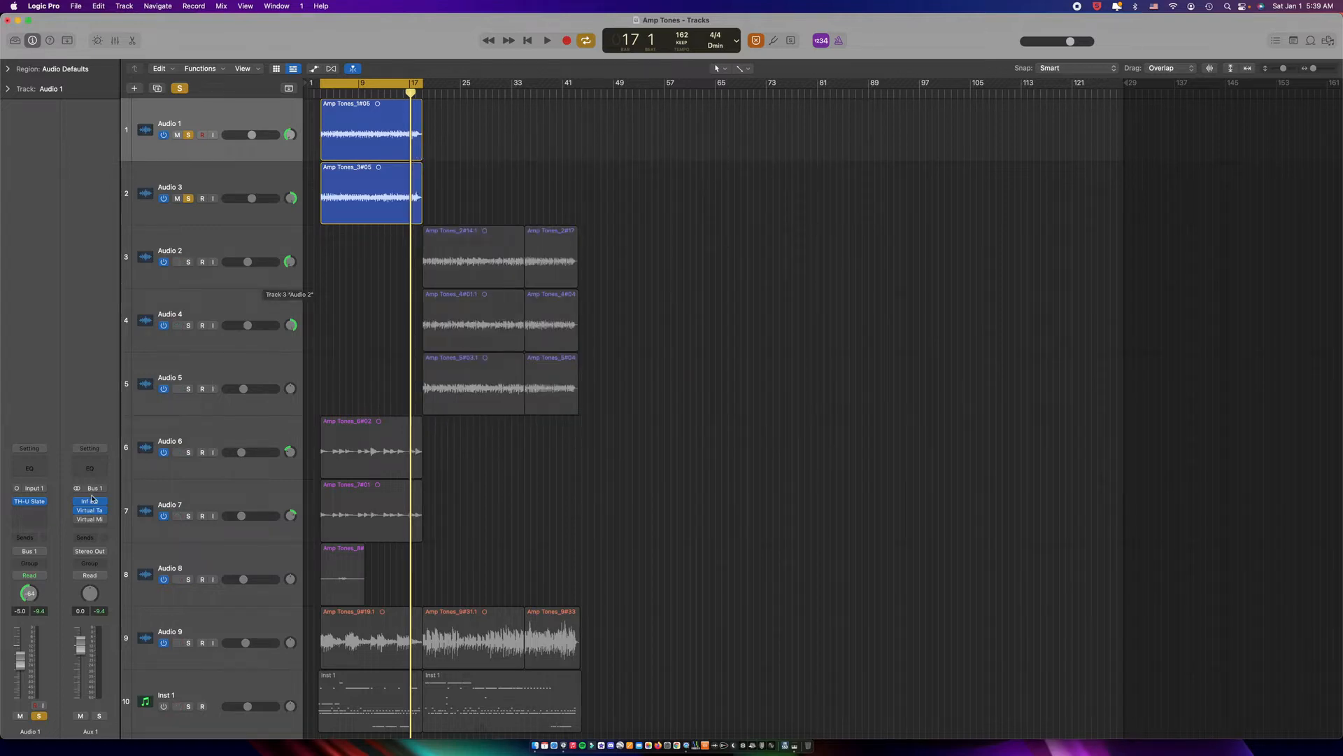
Open the Virtual Mix Rack on Aux 1 to examine its Virtual Channel and FG-401 compressor modules
mouse_move(88, 522)
left_click(89, 521)
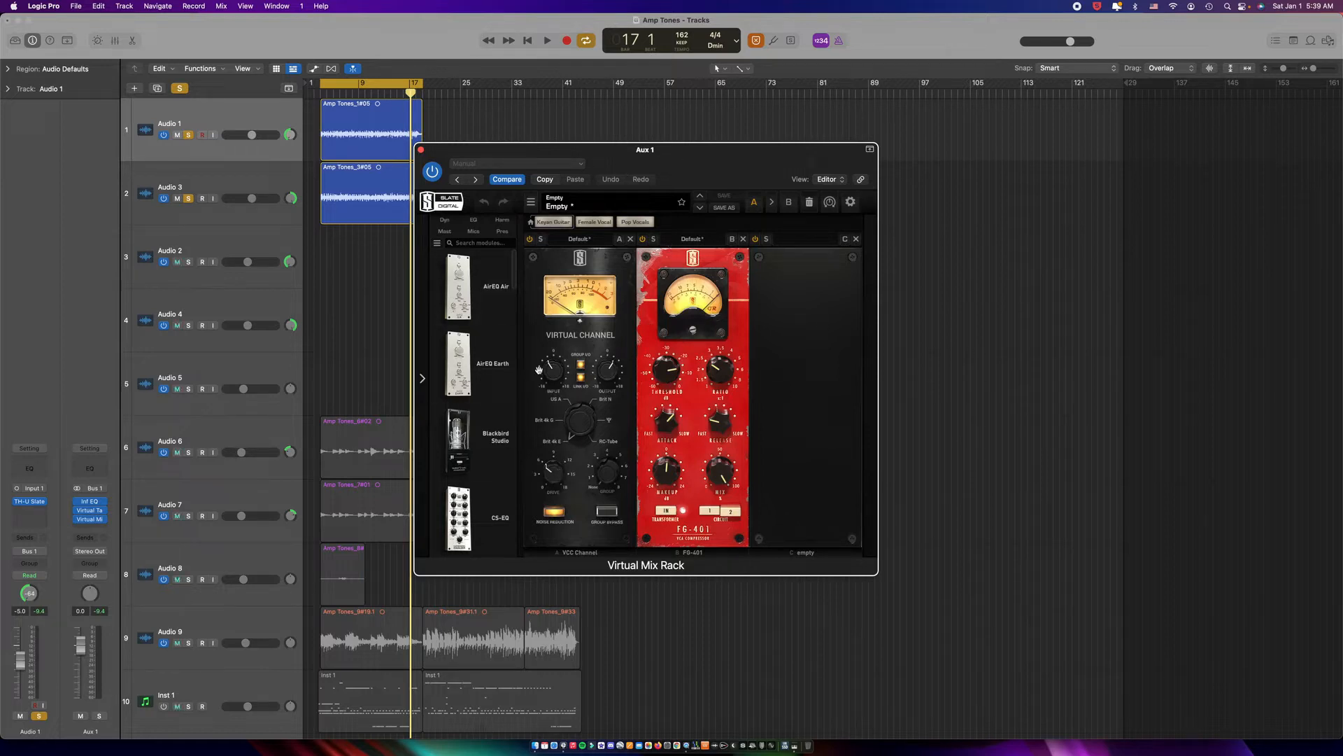
Compare the soloed guitars with the Aux 1 Virtual Mix Rack bypassed and active during playback, ending with the rack active
mouse_move(507, 360)
key("space")
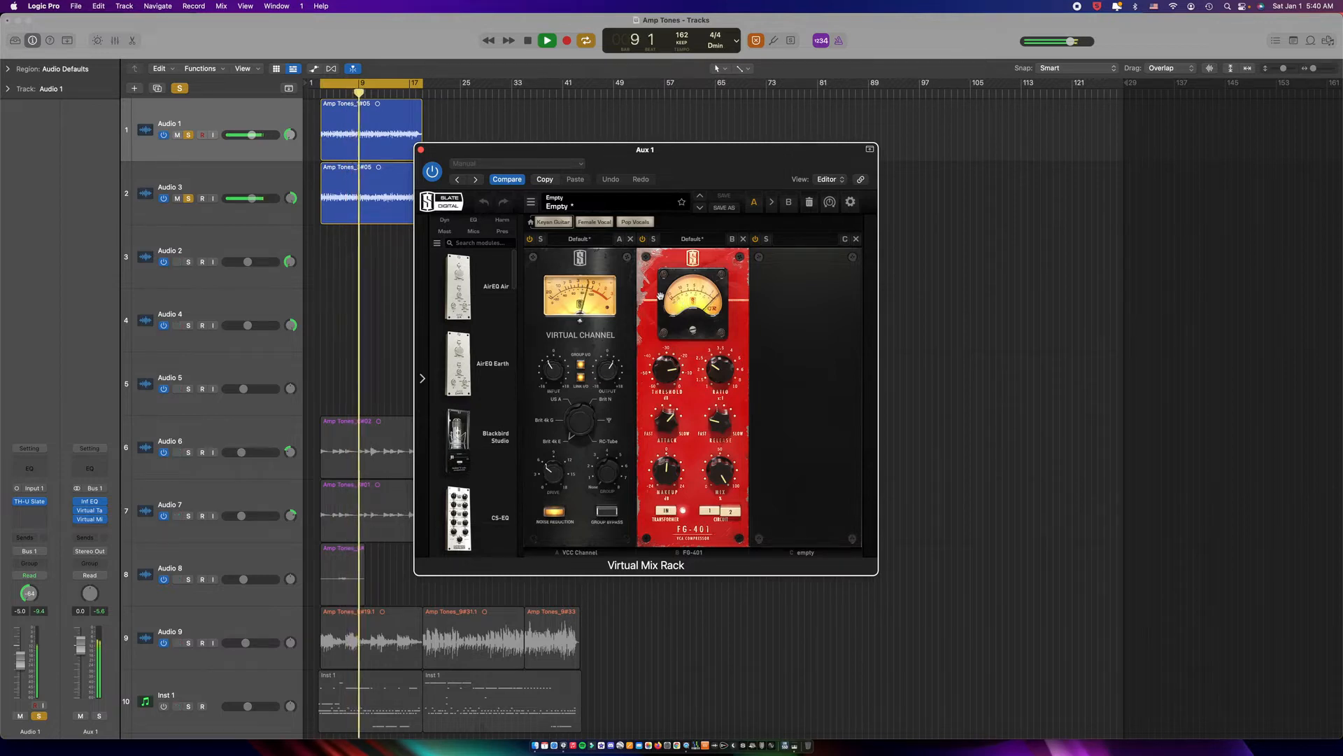
left_click(77, 520)
left_click(77, 520)
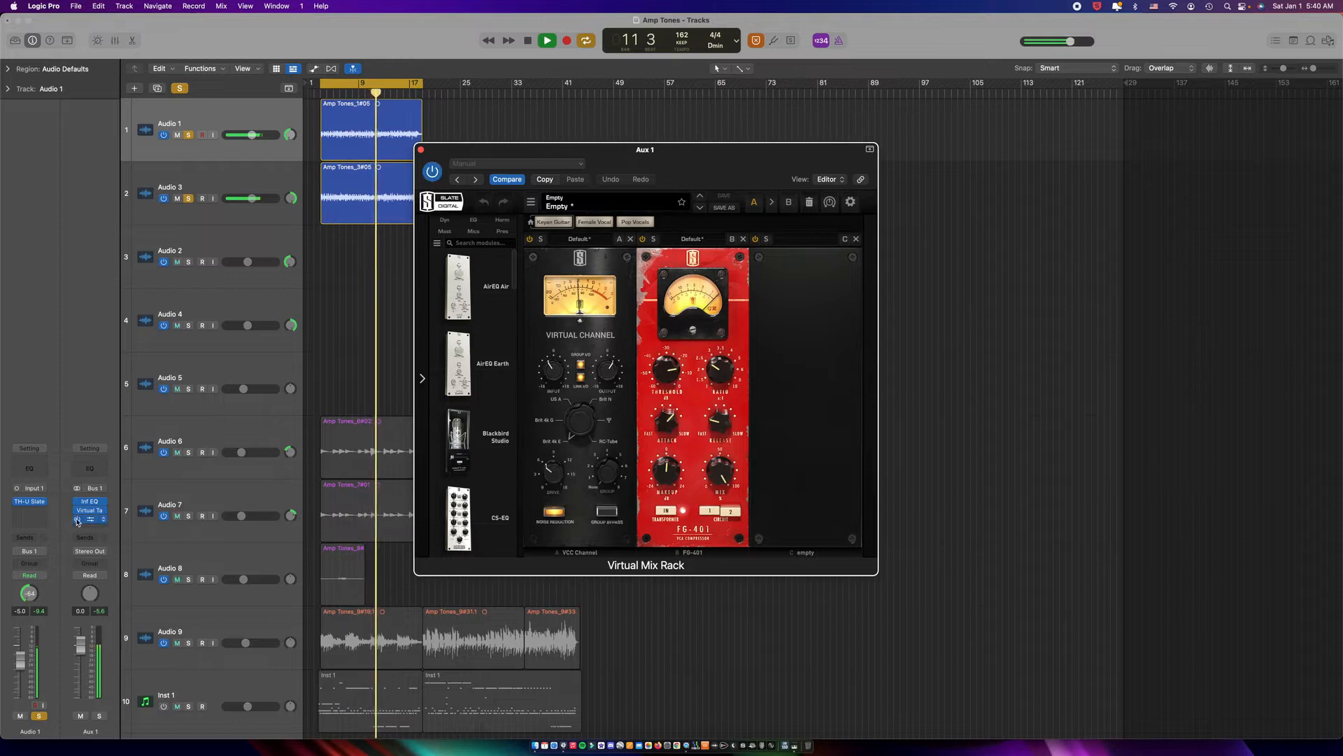
left_click(77, 519)
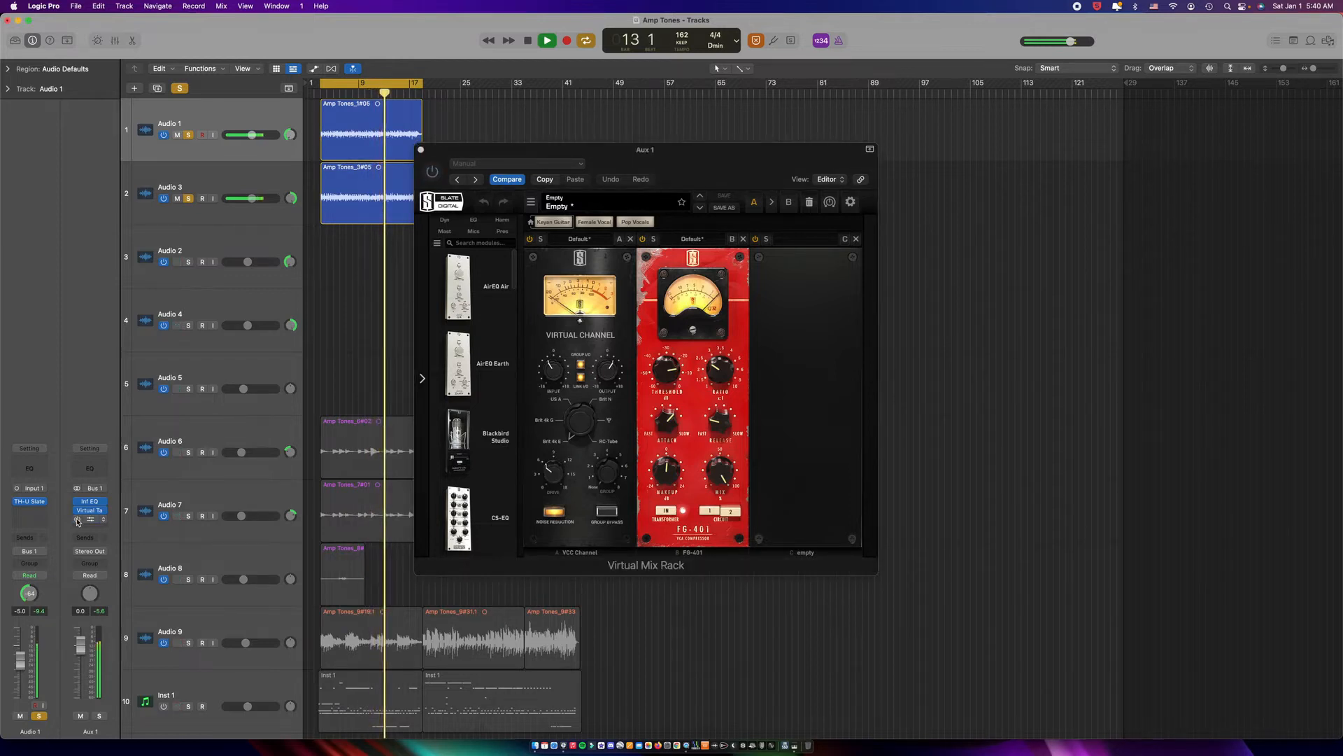
left_click(77, 520)
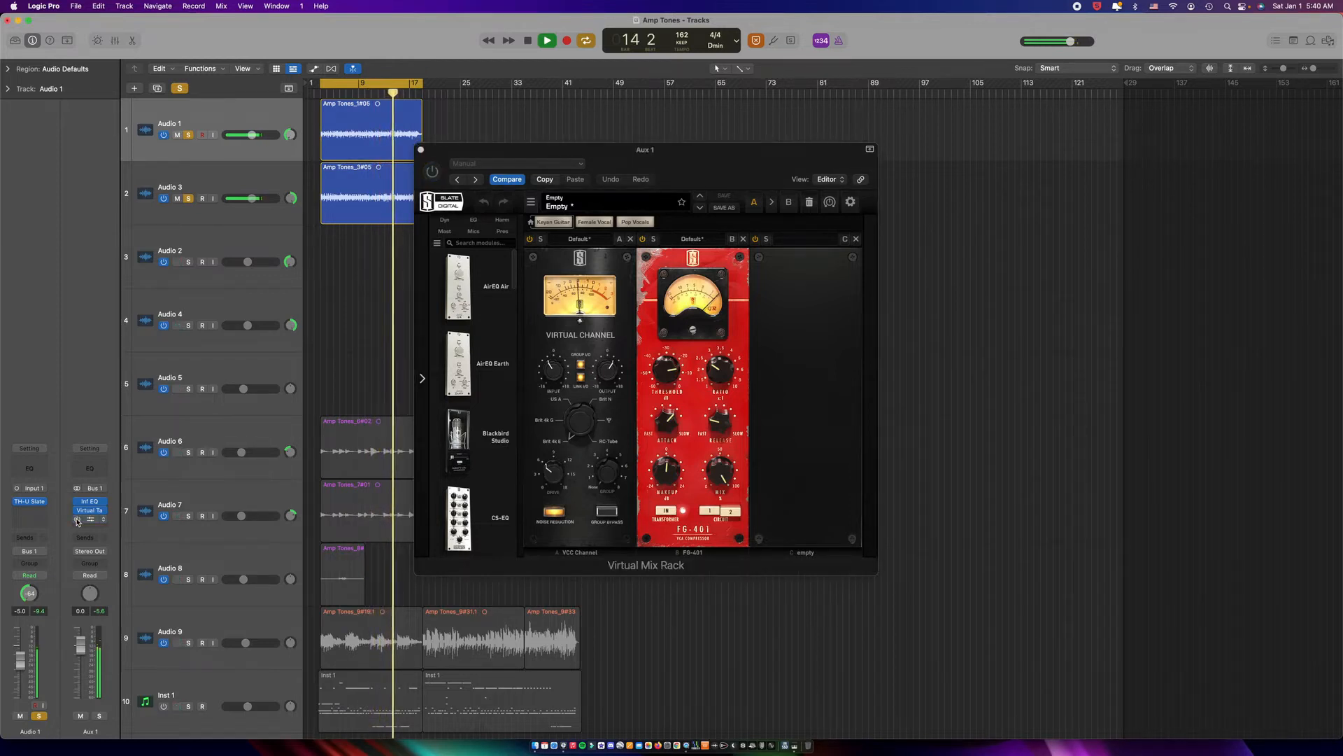
left_click(77, 520)
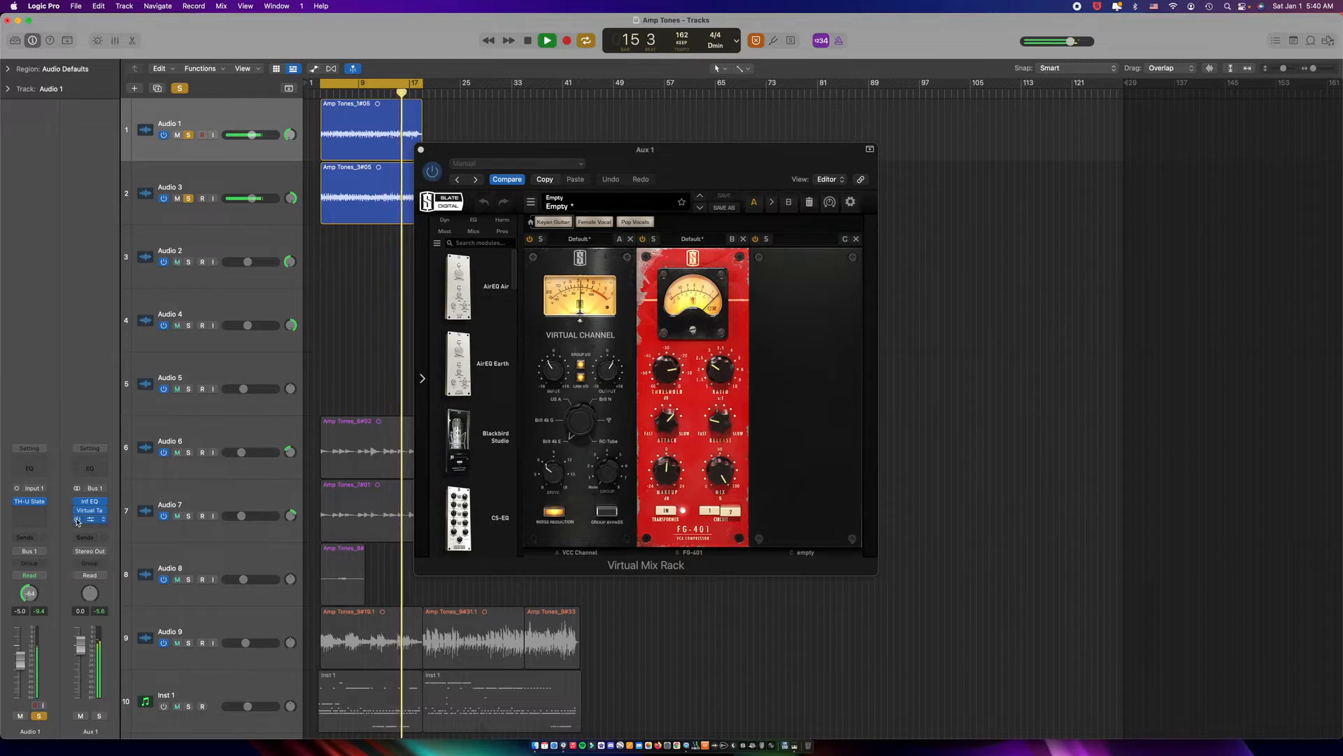
key("space")
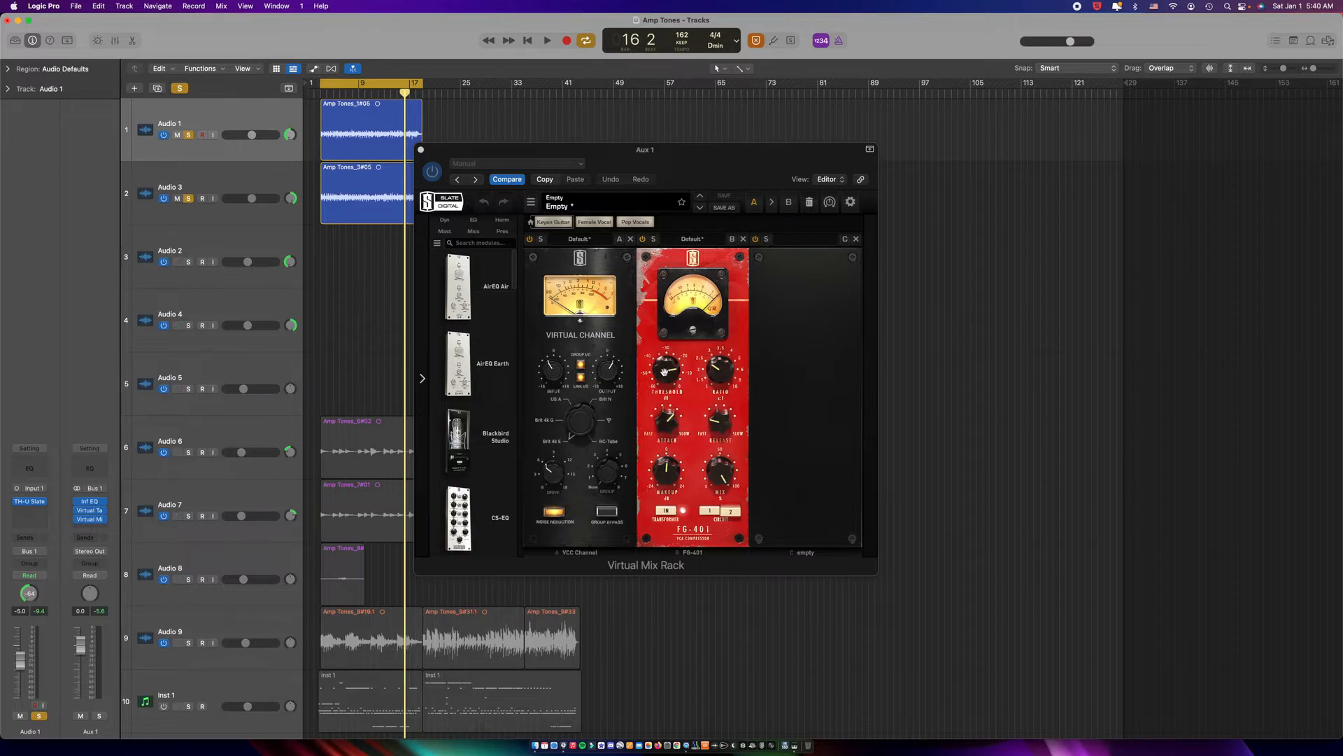
Adjust the Release control of the FG-401 compressor in the Aux 1 Virtual Mix Rack, then close the rack window
key("space")
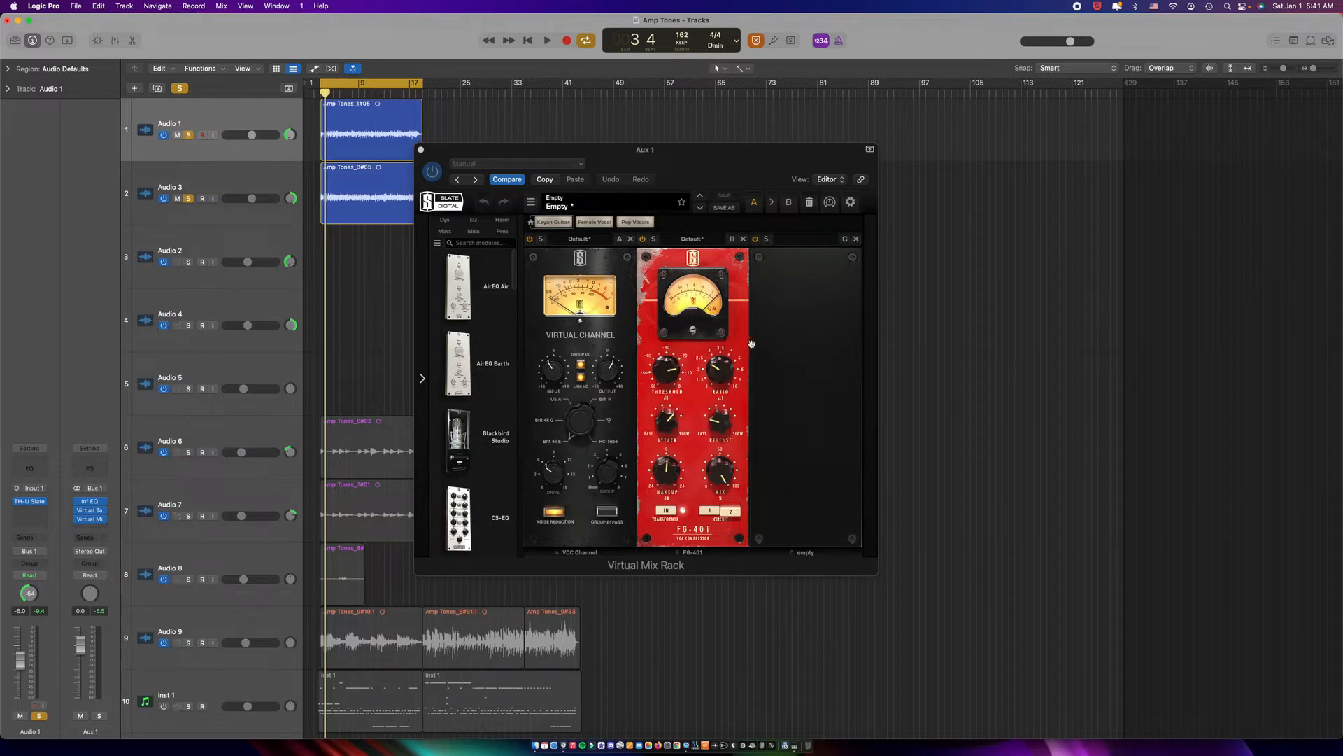
left_click(720, 429)
left_click_drag(720, 428, 720, 431)
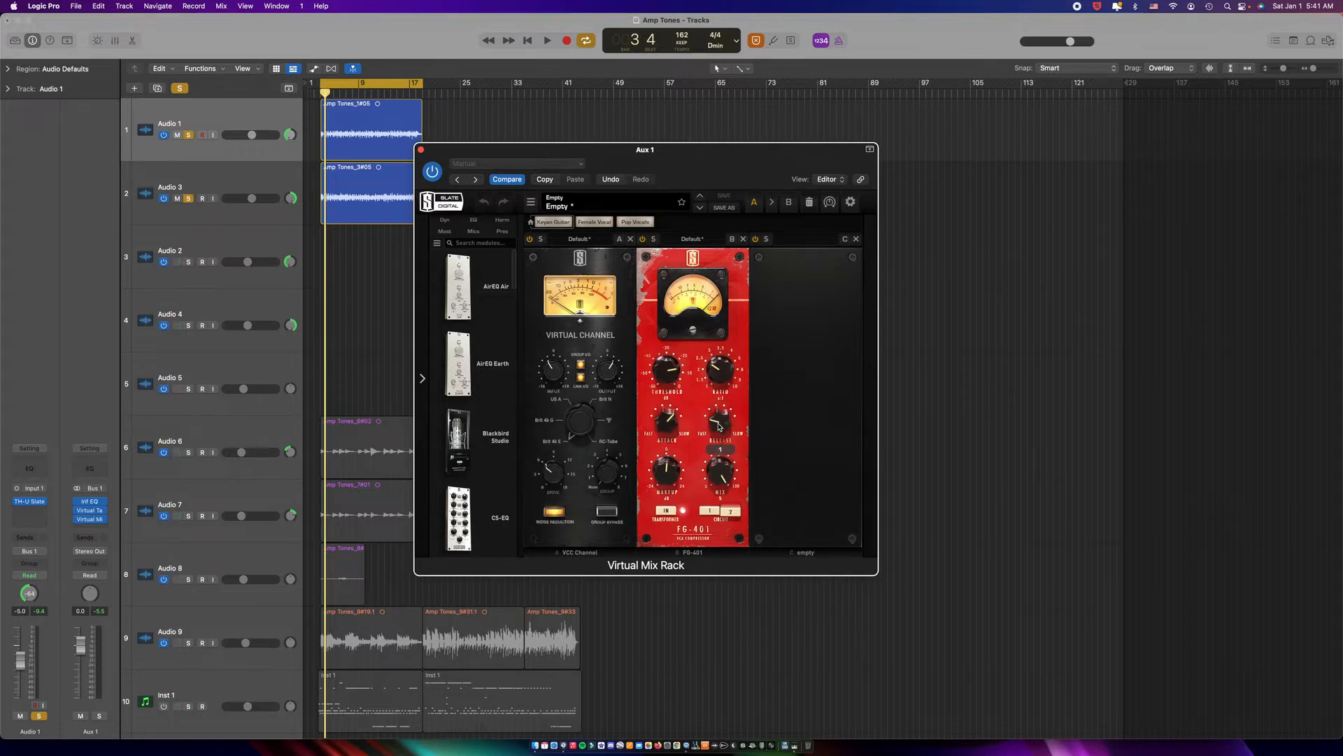
left_click_drag(719, 425, 747, 284)
left_click_drag(726, 422, 725, 497)
left_click(421, 150)
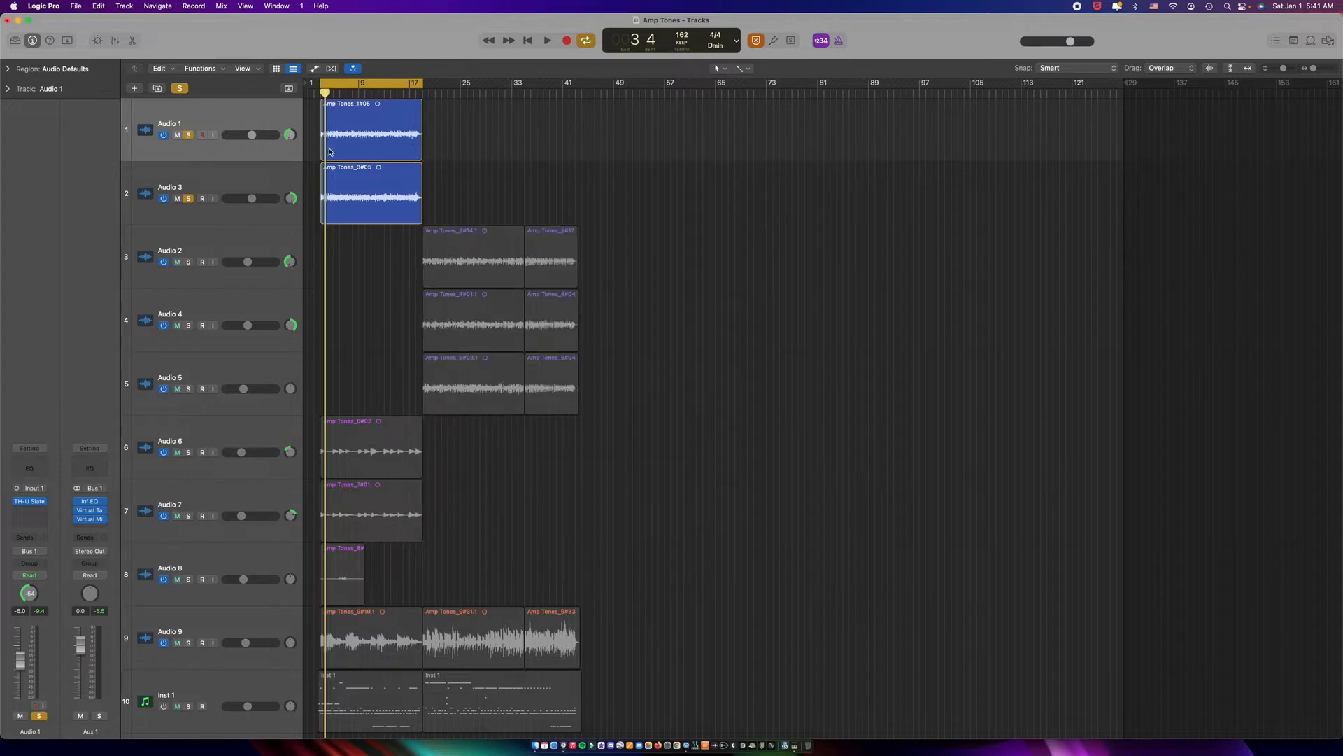
Play back the soloed guitars briefly, then unsolo Audio 1 and Audio 3 and turn cycle mode off
key("space")
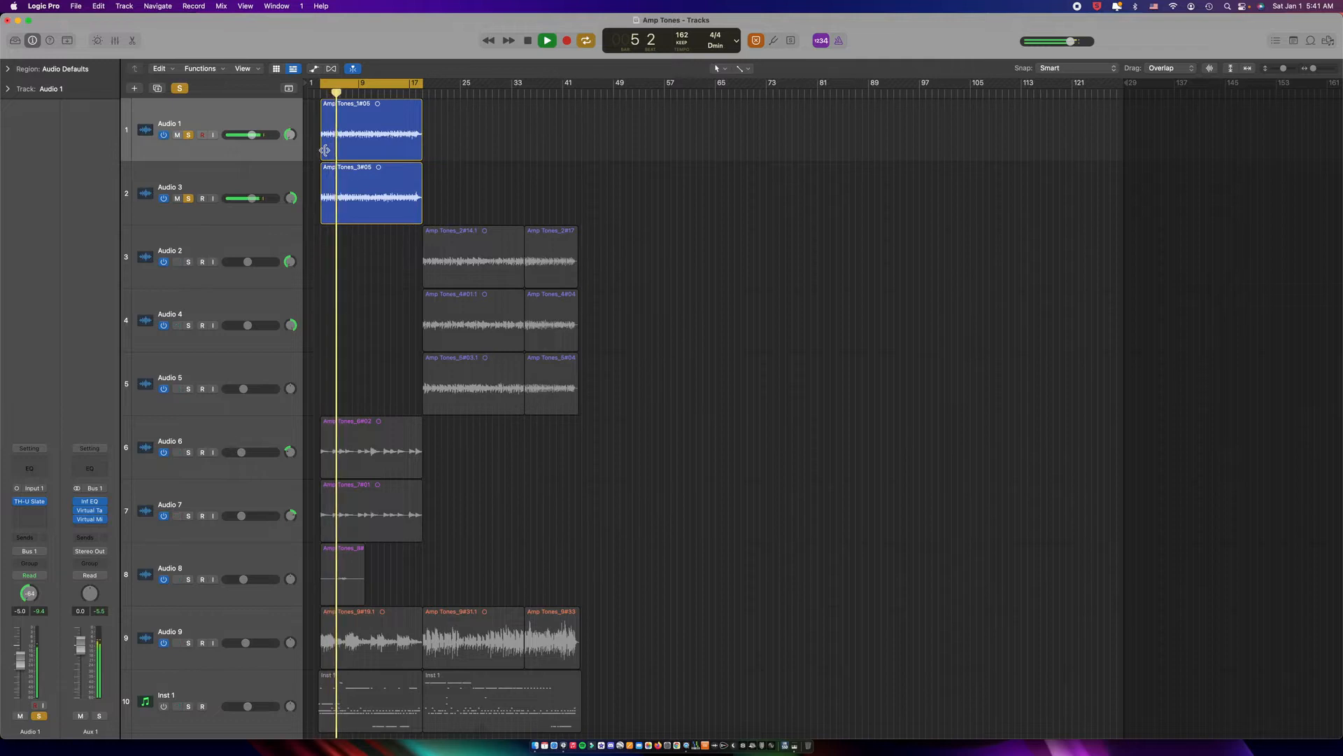
key("space")
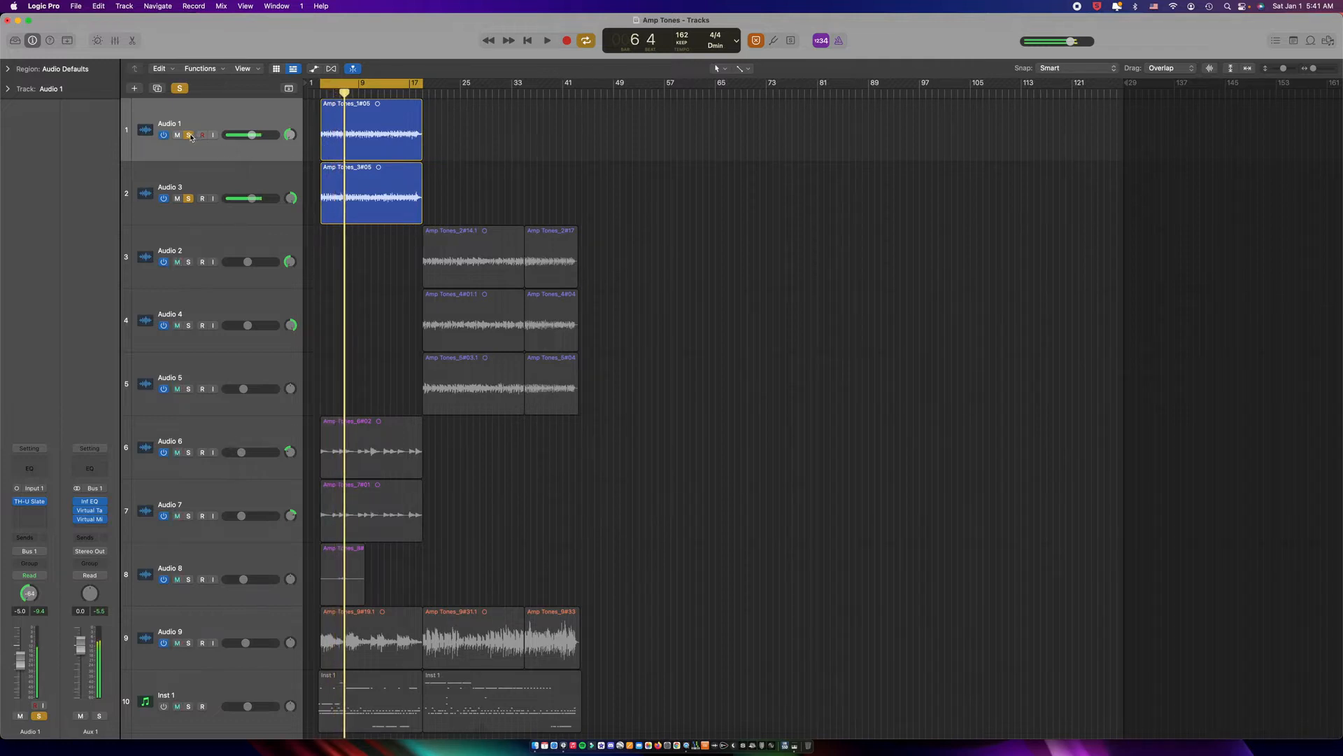
left_click(188, 135)
left_click(188, 199)
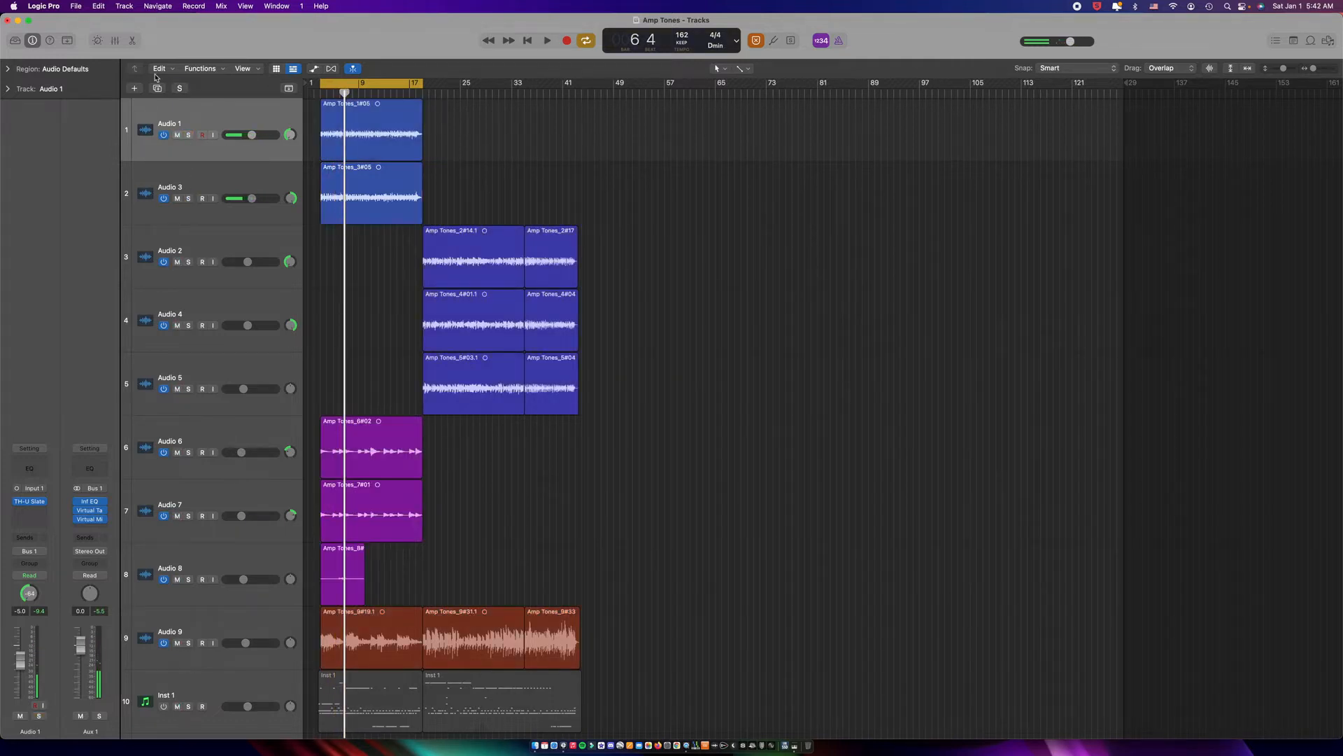
key("c")
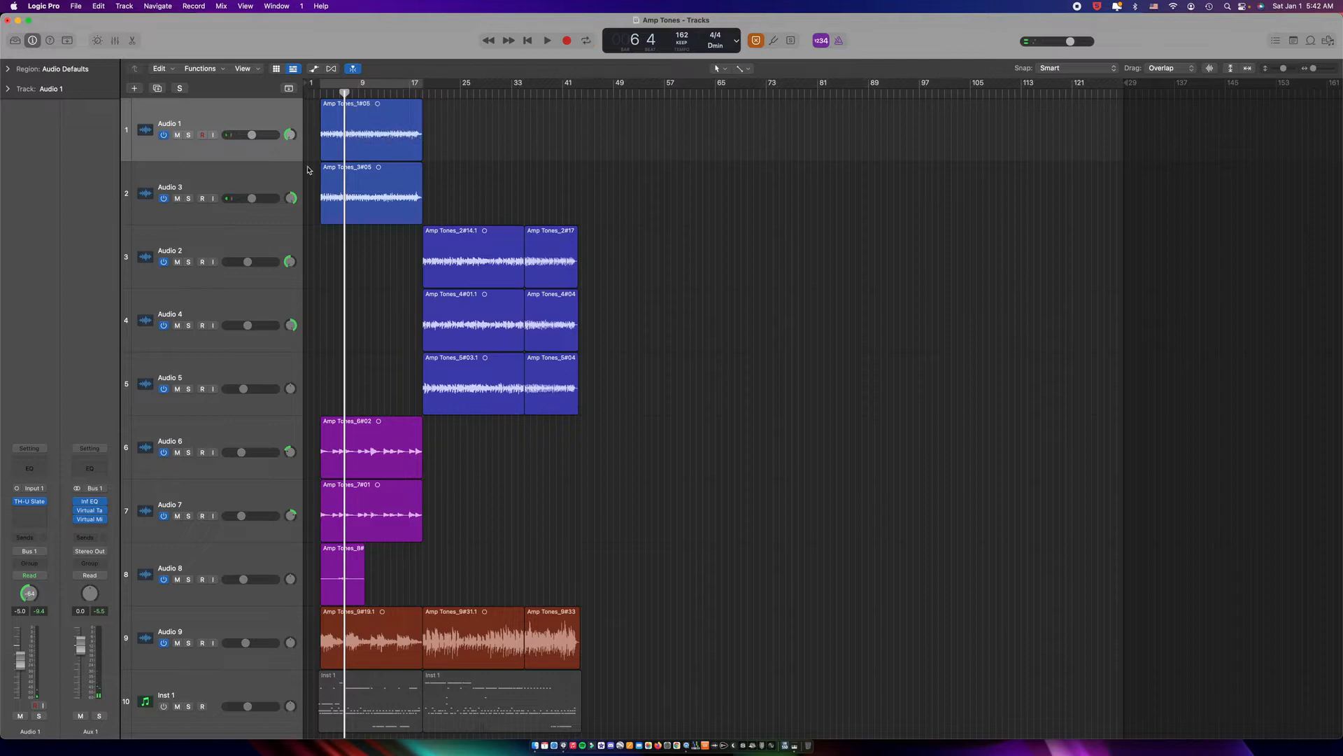
Set the cycle range over the Audio 2 regions up to about bar 42, and leave Audio 2 and Audio 4 soloed
left_click(260, 242)
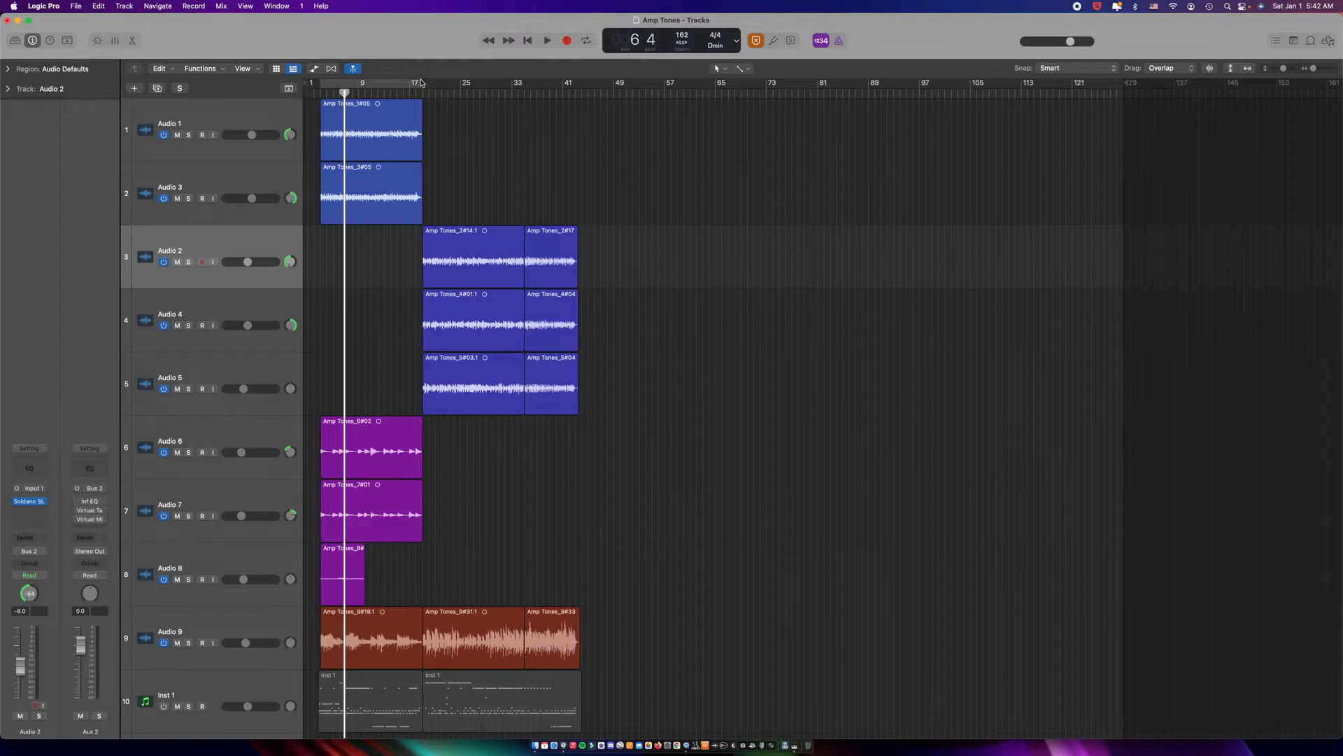
left_click_drag(421, 83, 575, 88)
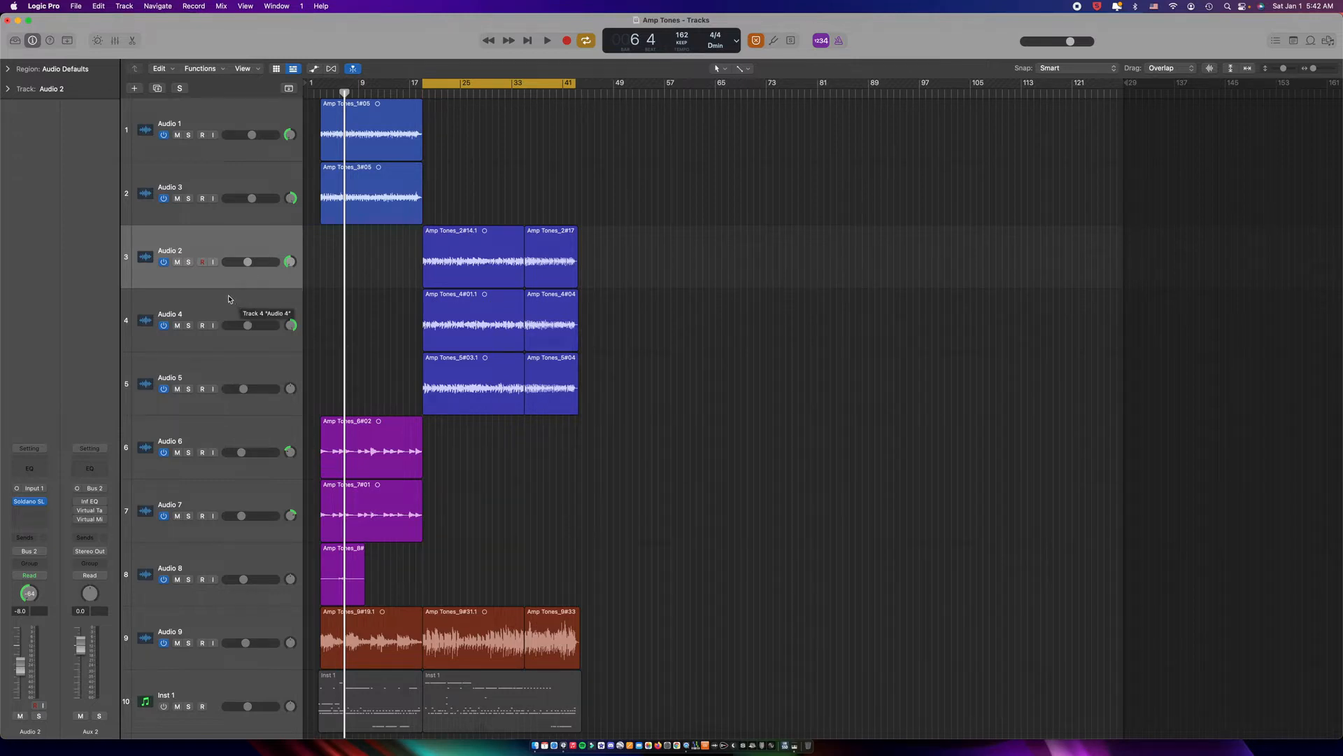
left_click(190, 264)
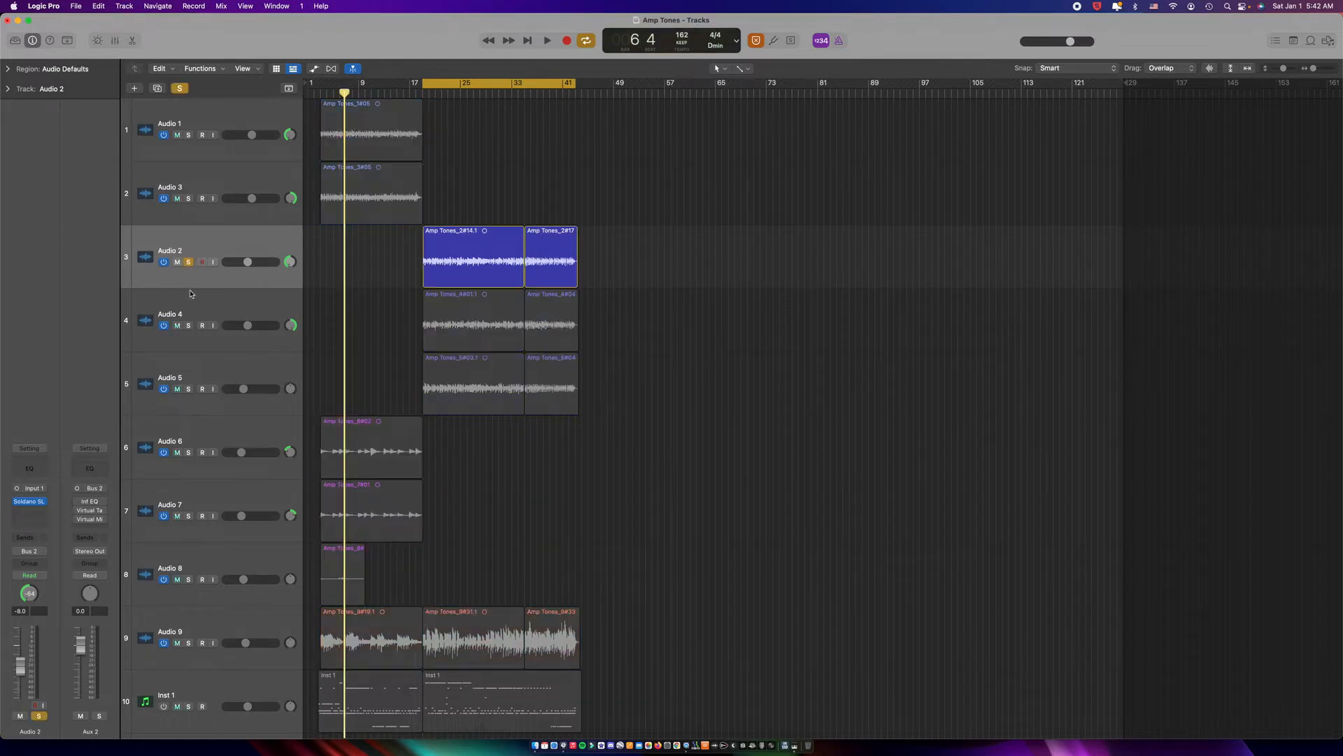
left_click(188, 326)
left_click(189, 390)
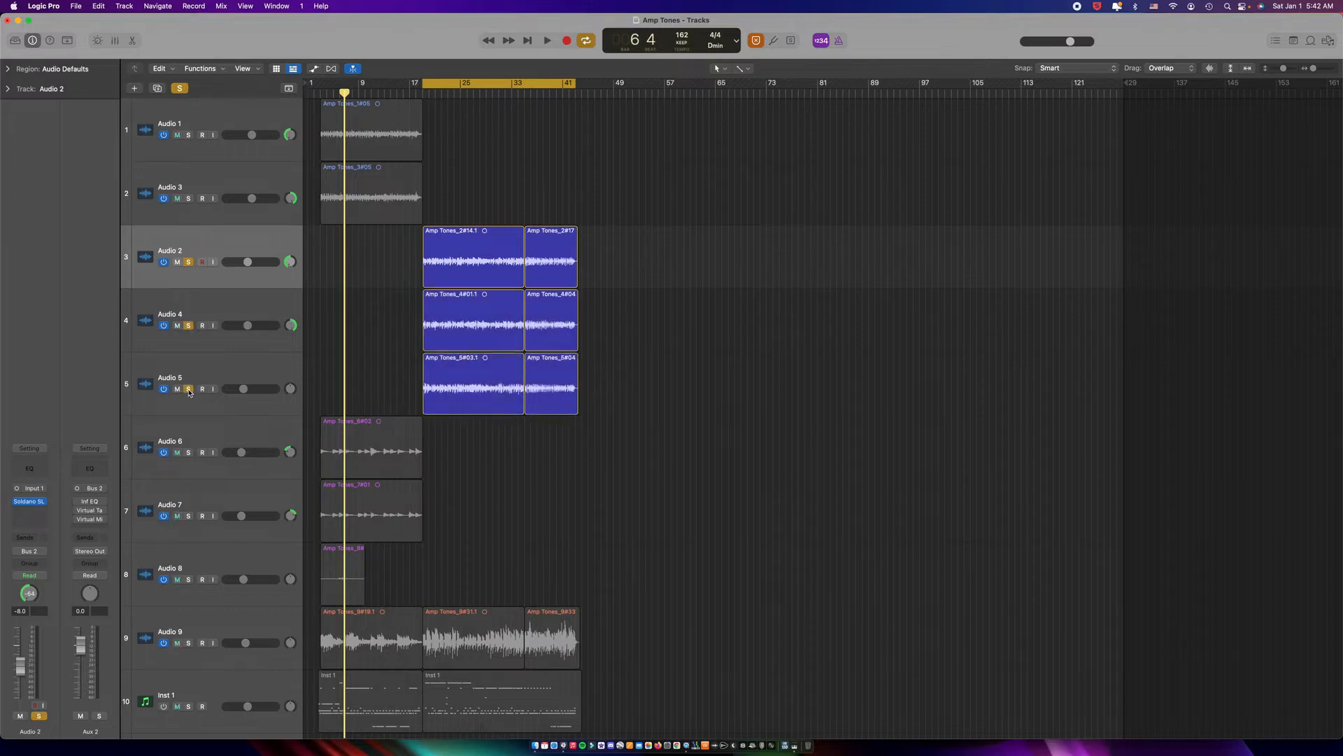
left_click(189, 391)
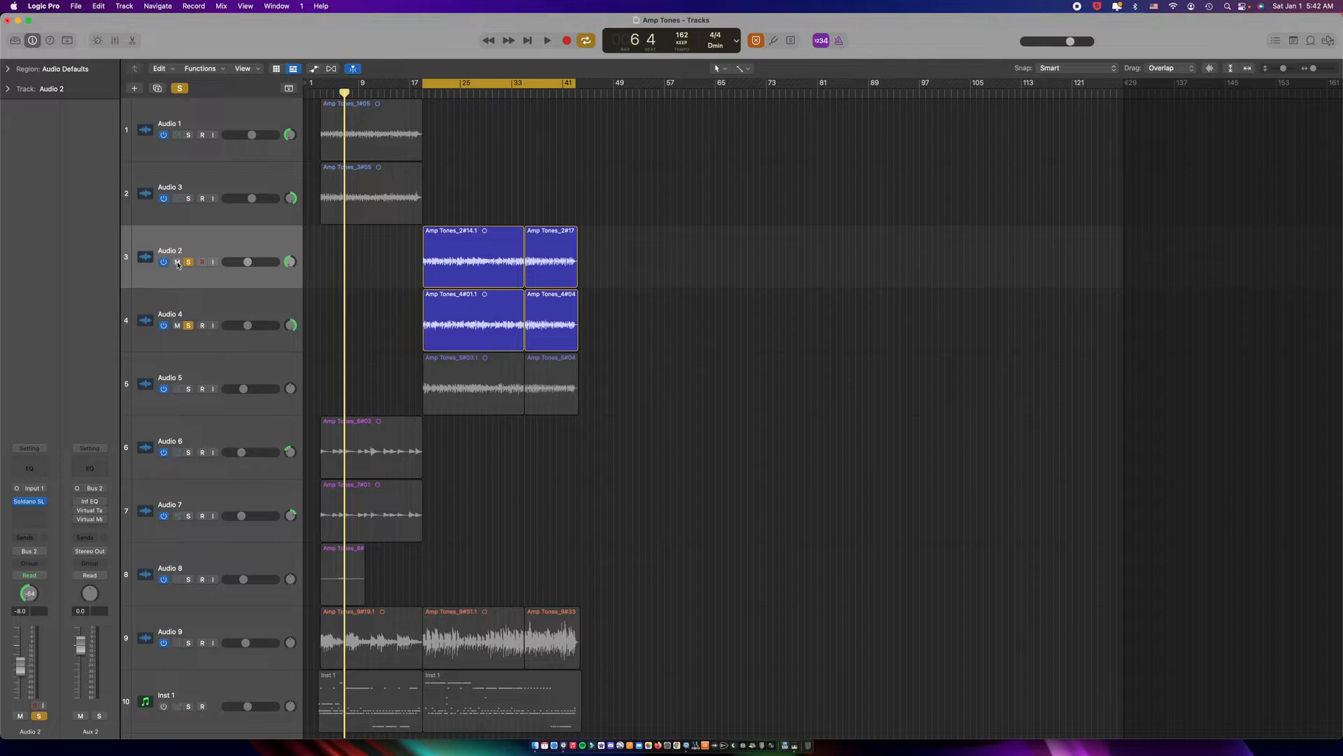
Listen to the soloed Audio 2 and Audio 4 guitars with and without Audio 5, ending with Audio 5 unsoloed
left_click(210, 301)
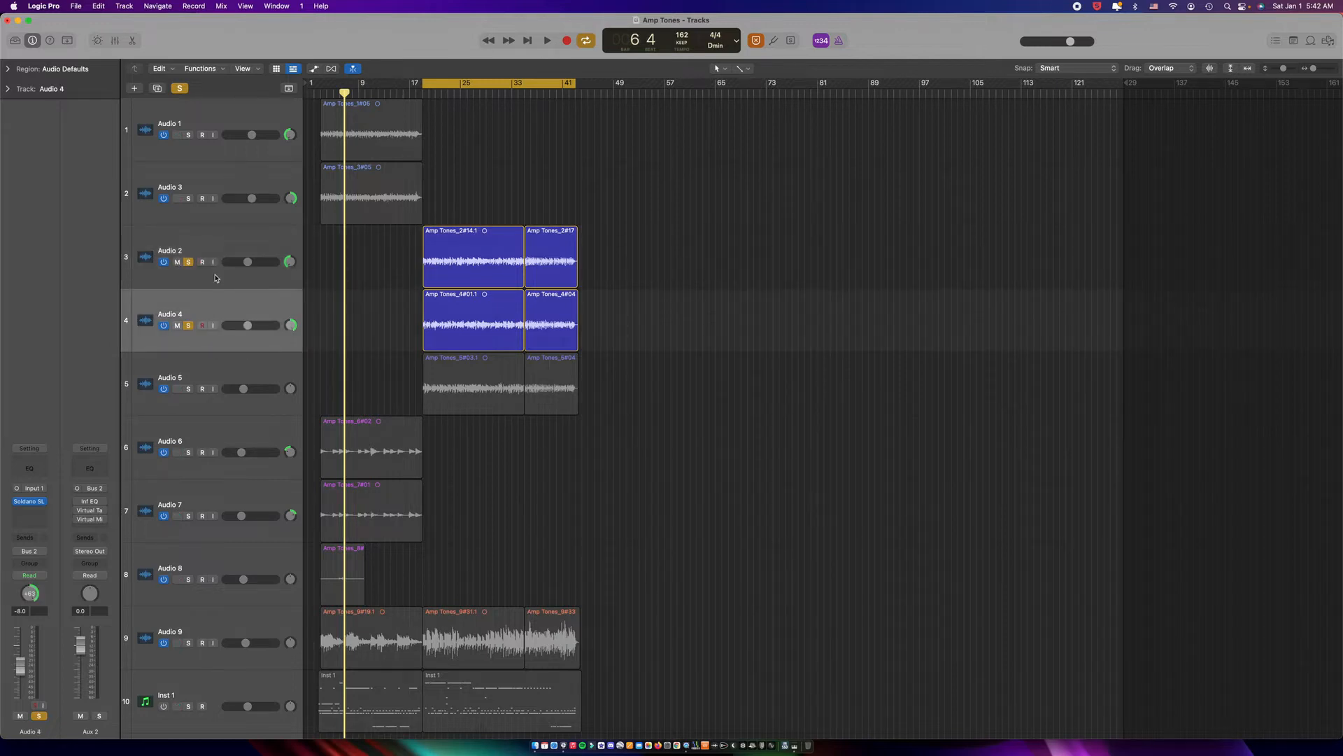
left_click(216, 278)
left_click(215, 365)
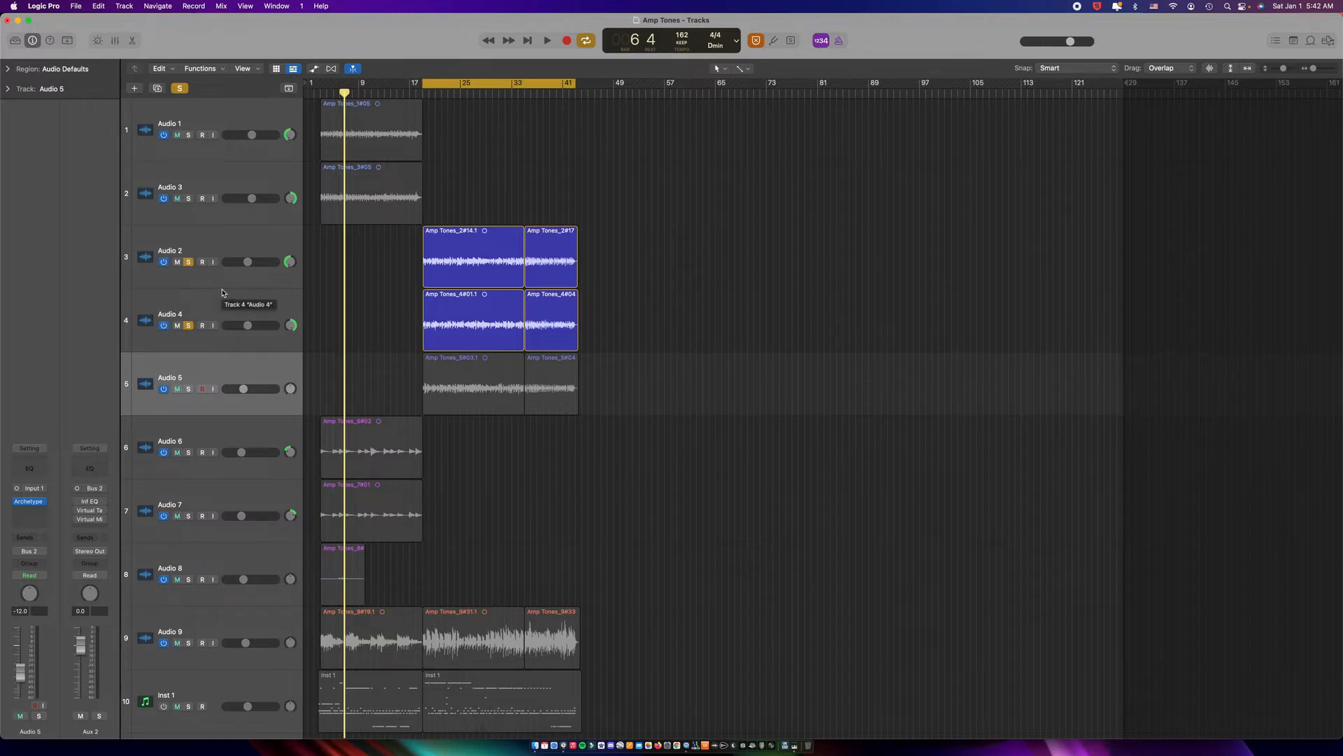
key("space")
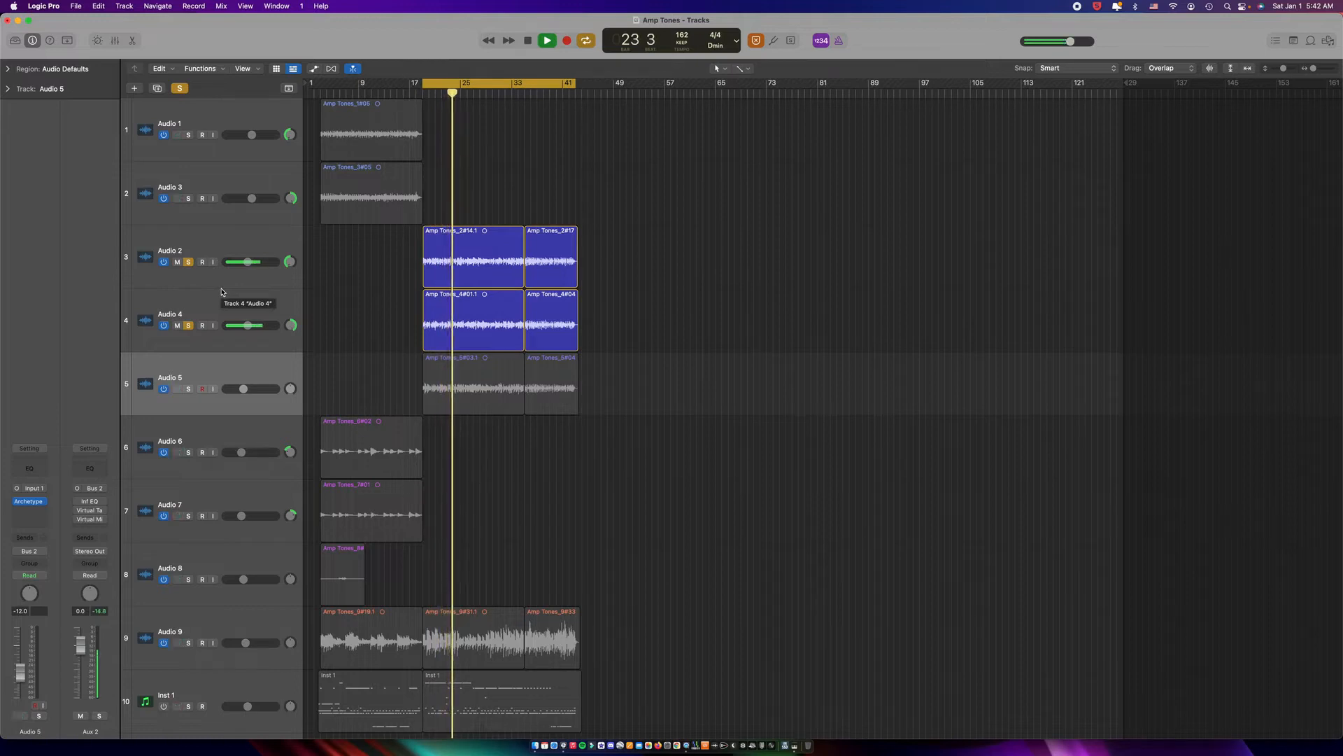
left_click(188, 389)
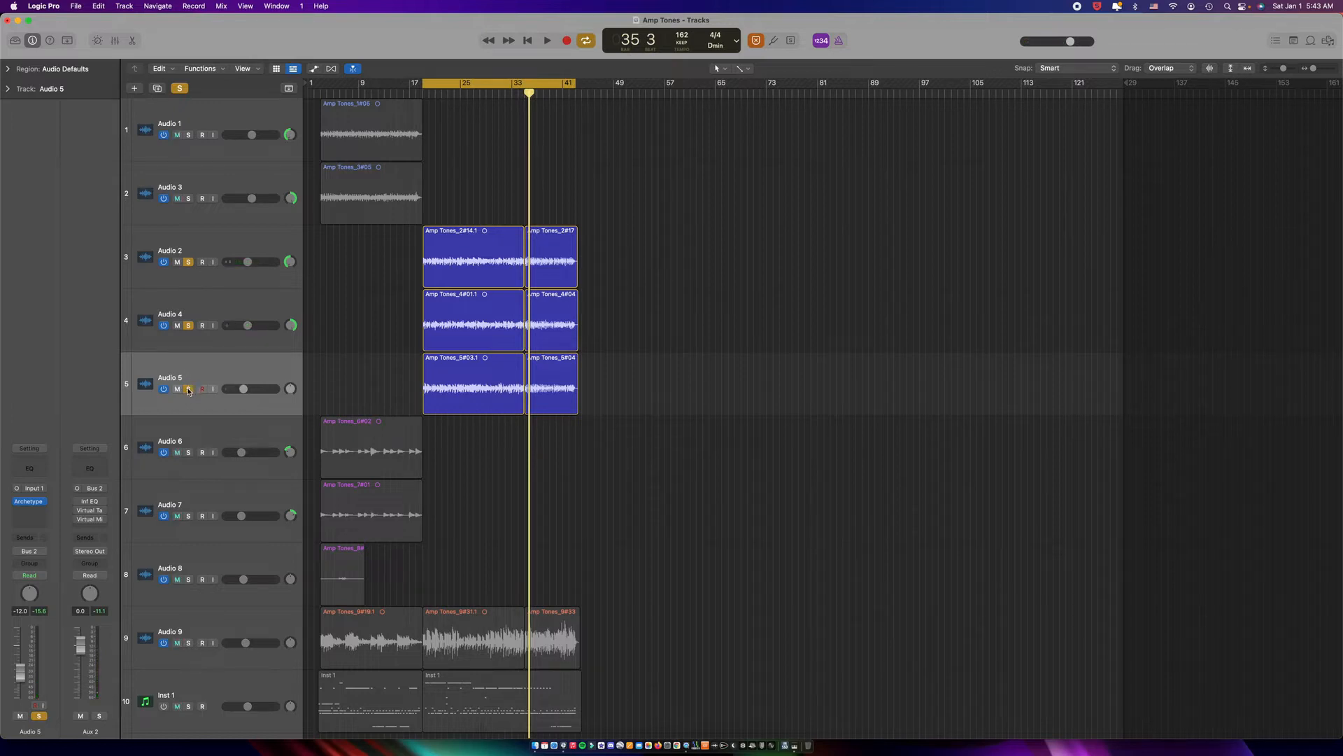
left_click(188, 388)
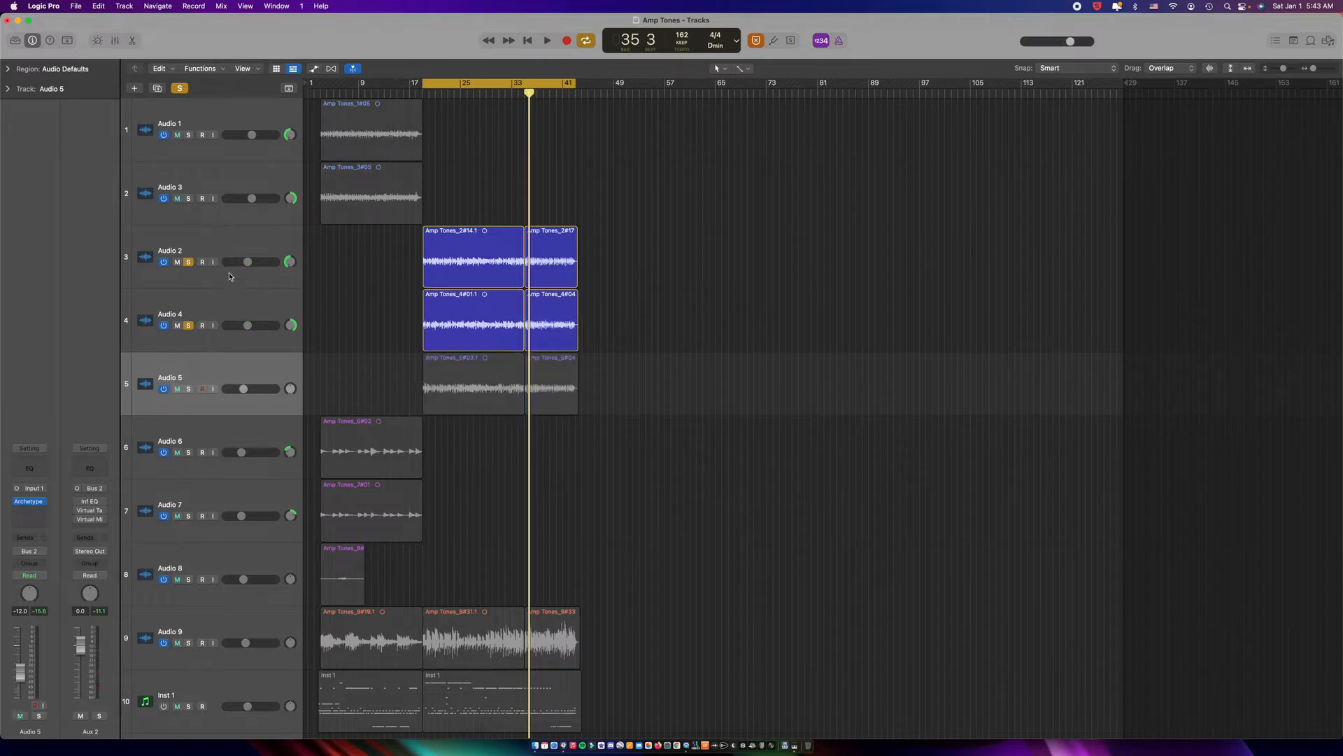
Review the Archetype Plini amp, compressor and overdrive pedals, cabinet microphones, and delay and reverb on Audio 5, then close the plug-in
left_click(215, 371)
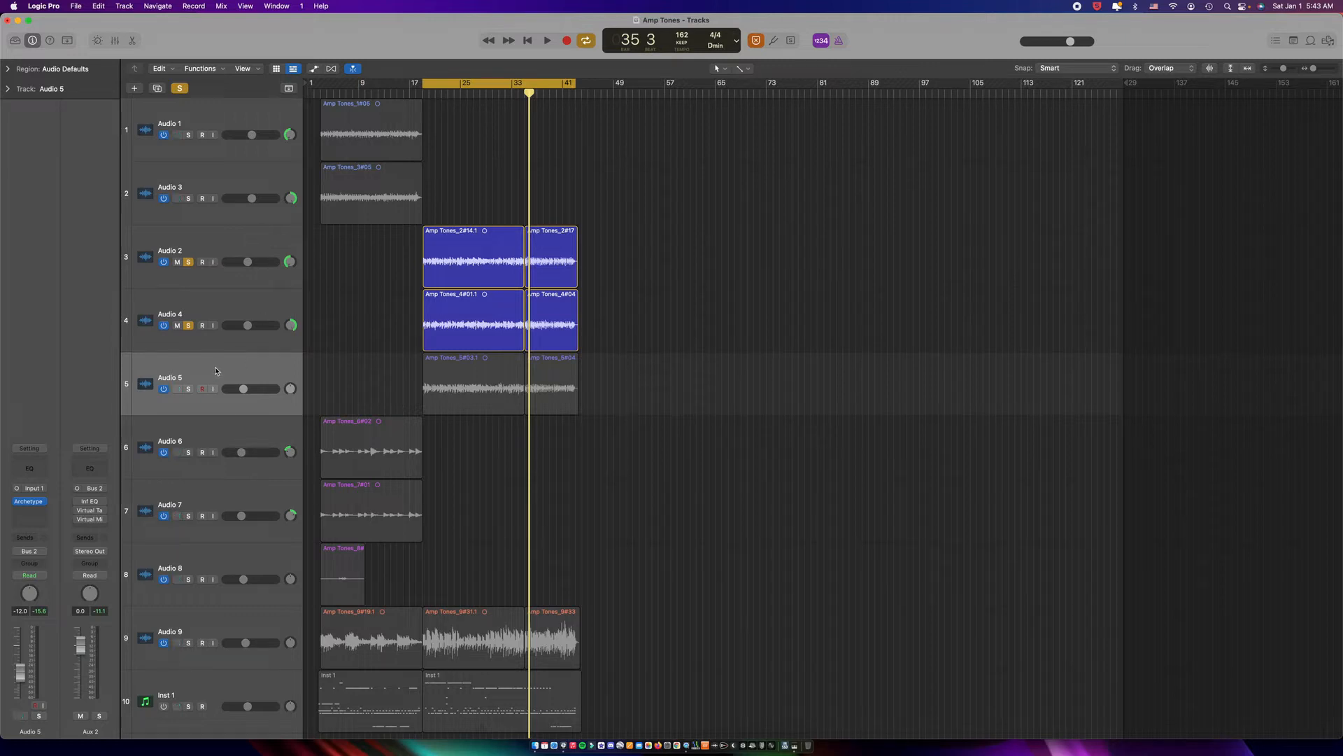
left_click(30, 502)
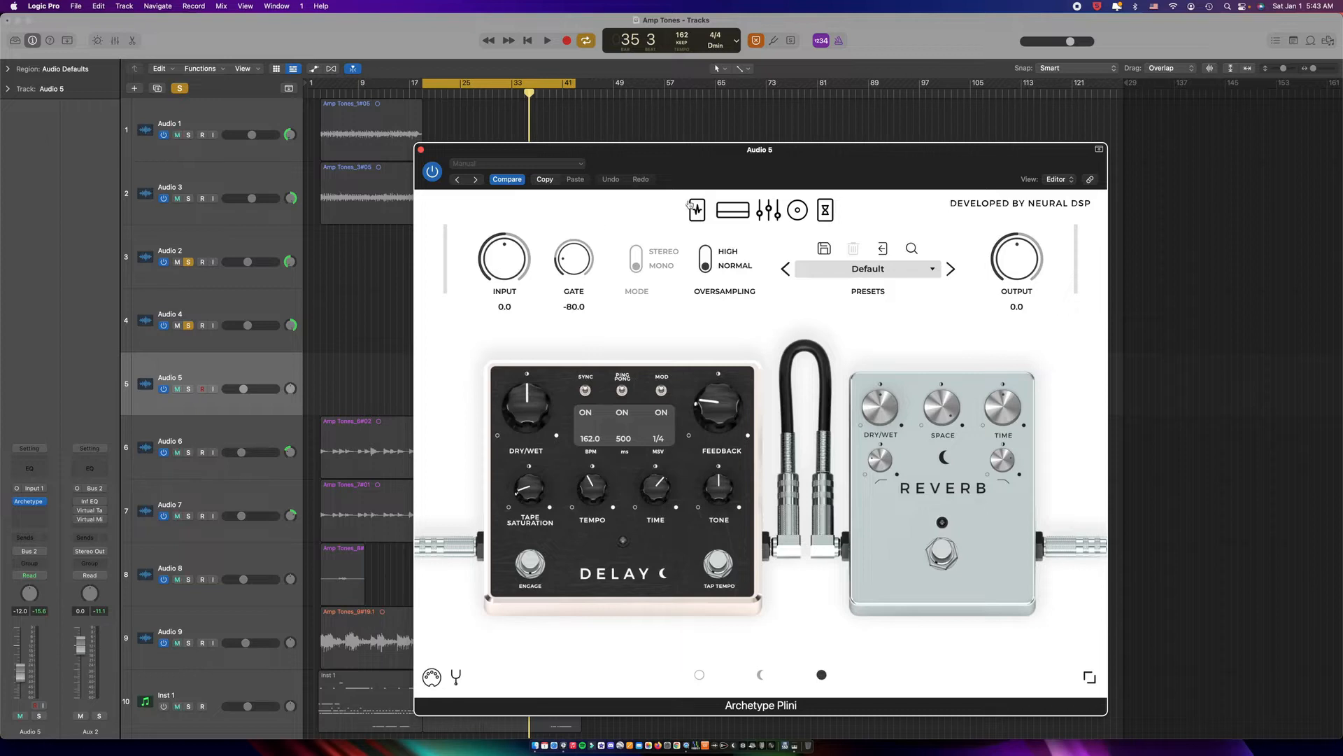
left_click(733, 210)
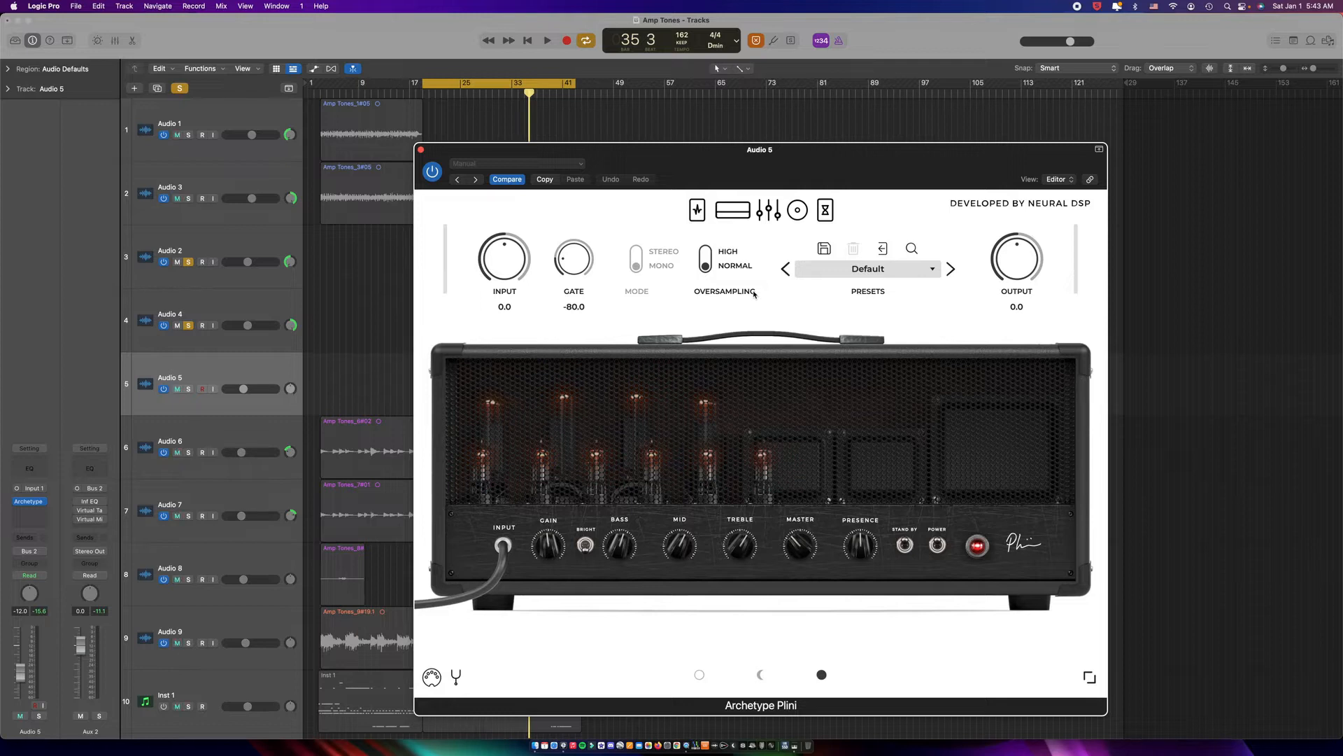
left_click(695, 211)
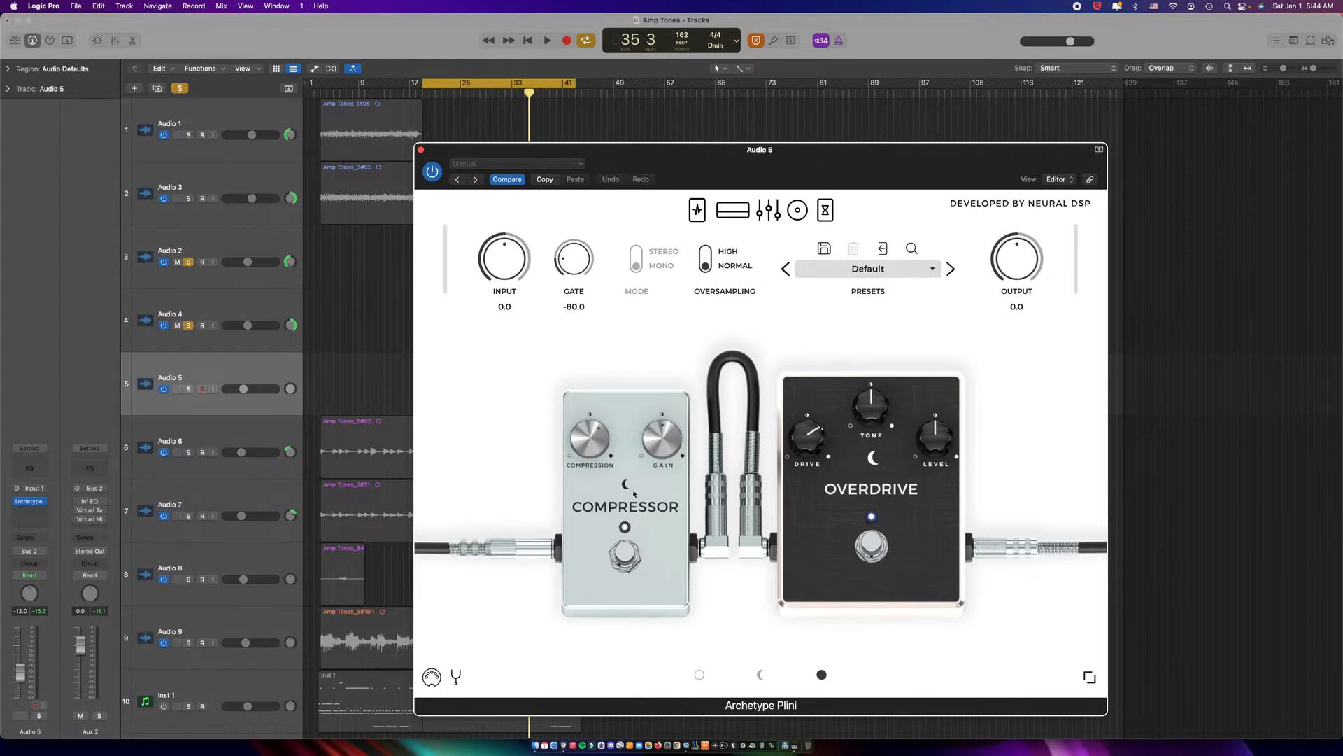
left_click(799, 210)
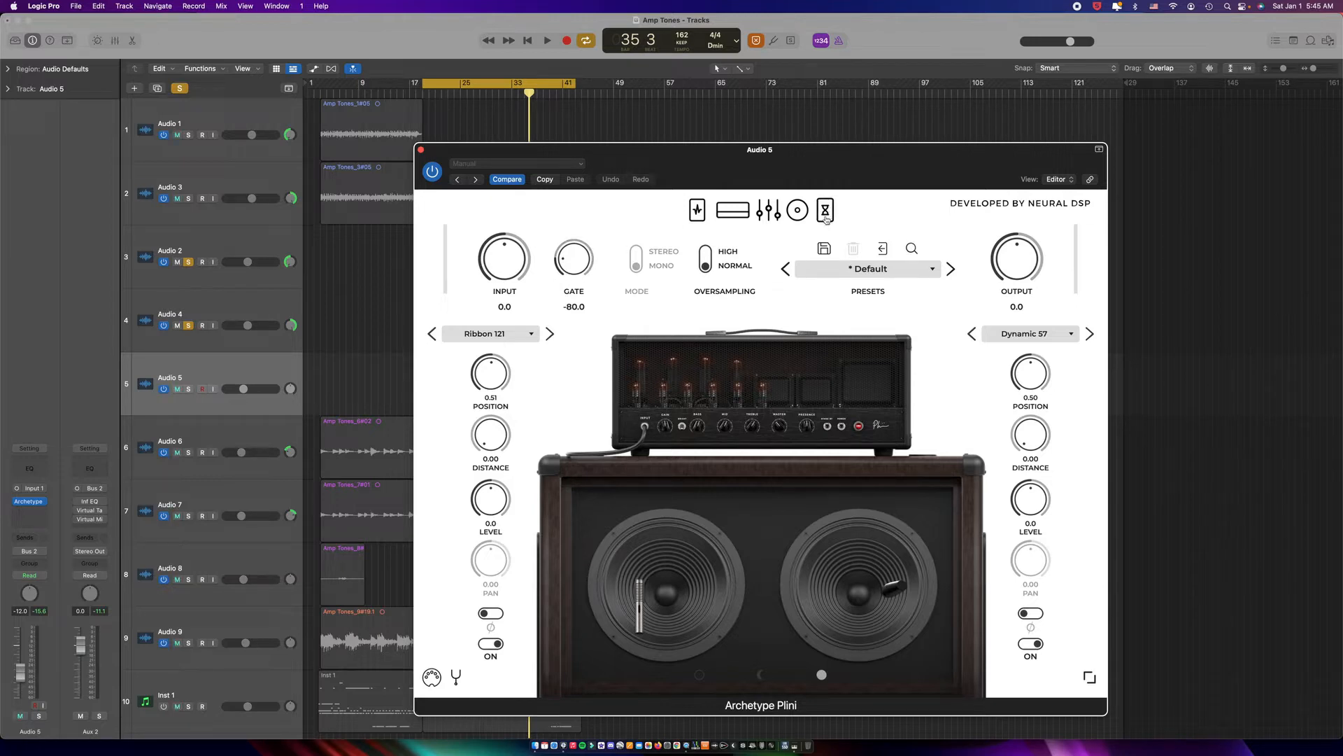
left_click(826, 219)
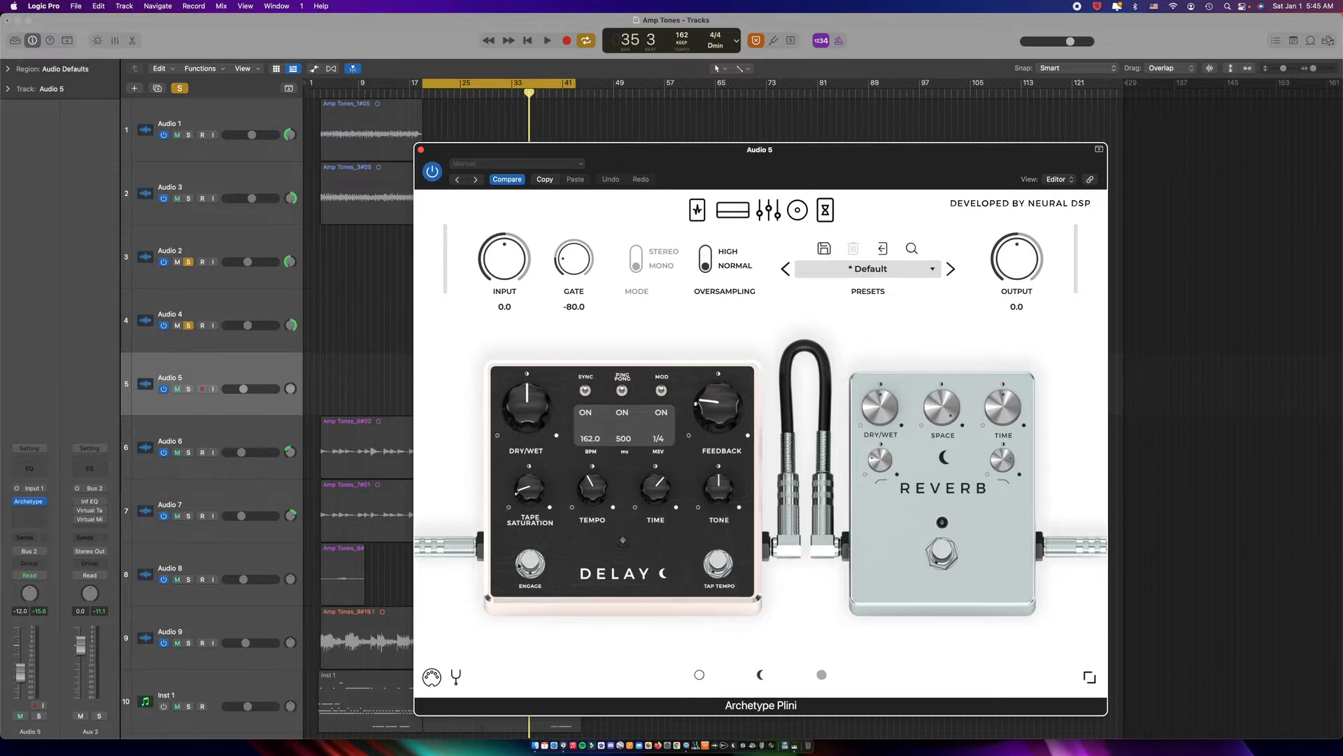
left_click(697, 210)
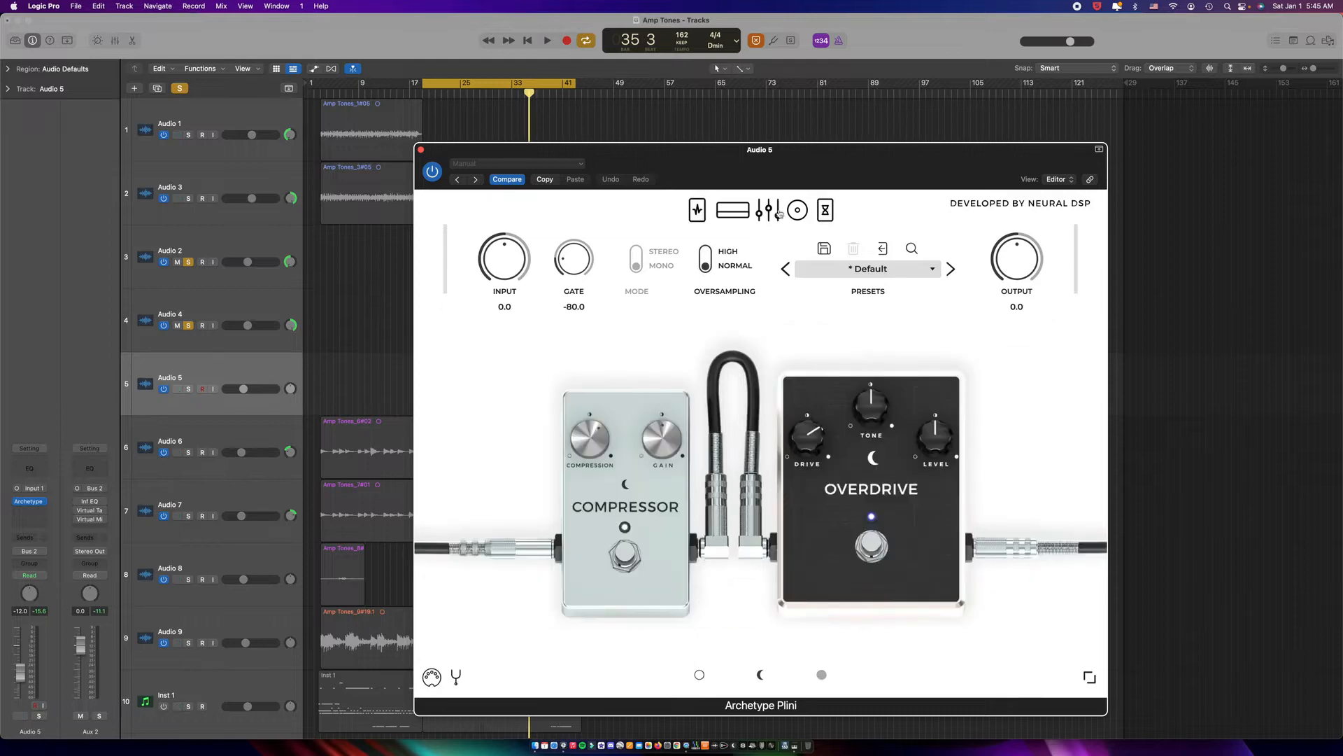
left_click(733, 210)
left_click(421, 149)
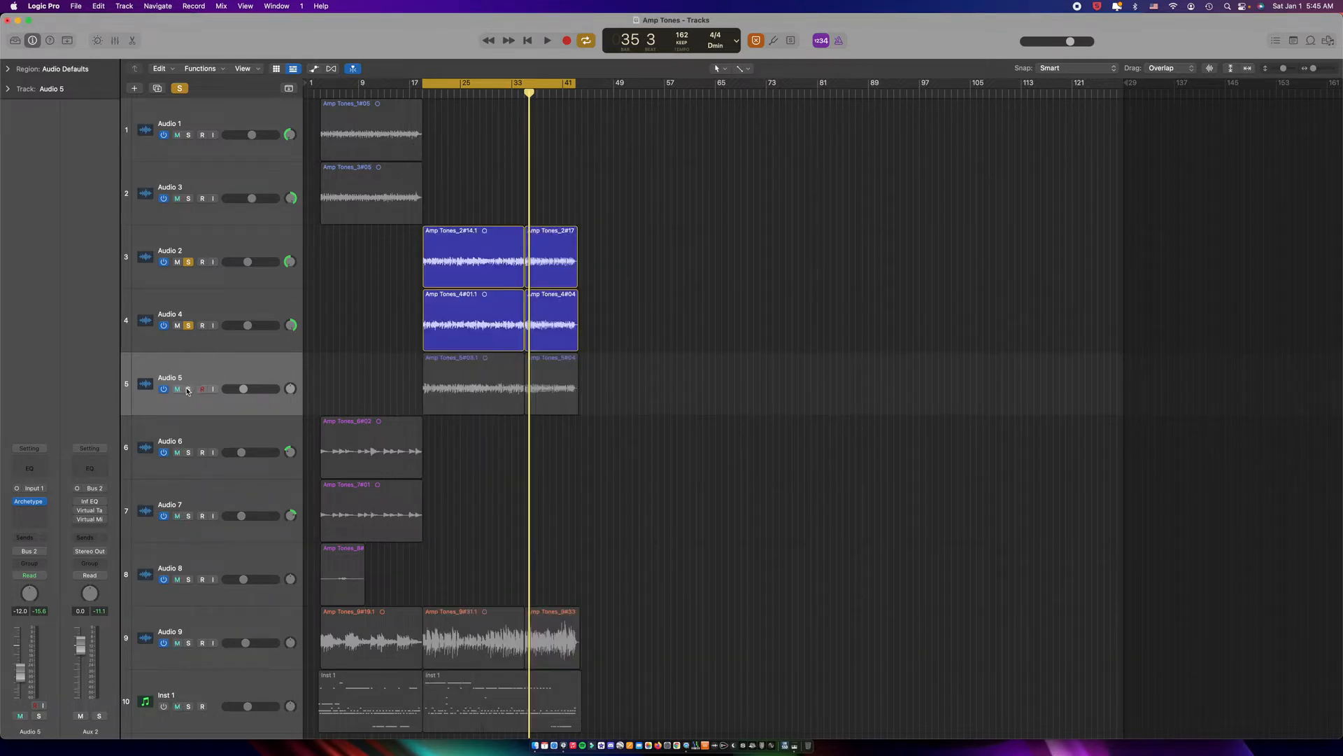
Open the Soldano SLO-100 on Audio 2, adjust the amp head's Depth control, and show its pedal section
left_click(222, 249)
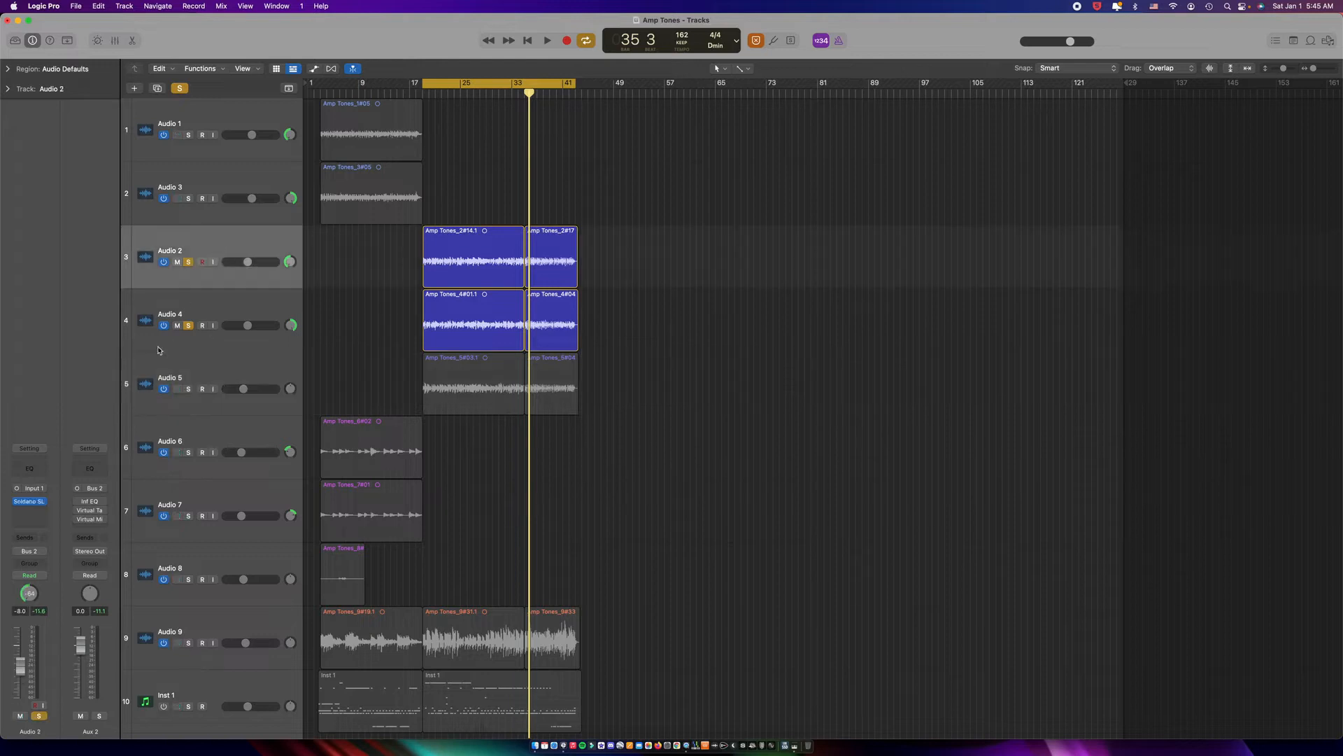
left_click(32, 505)
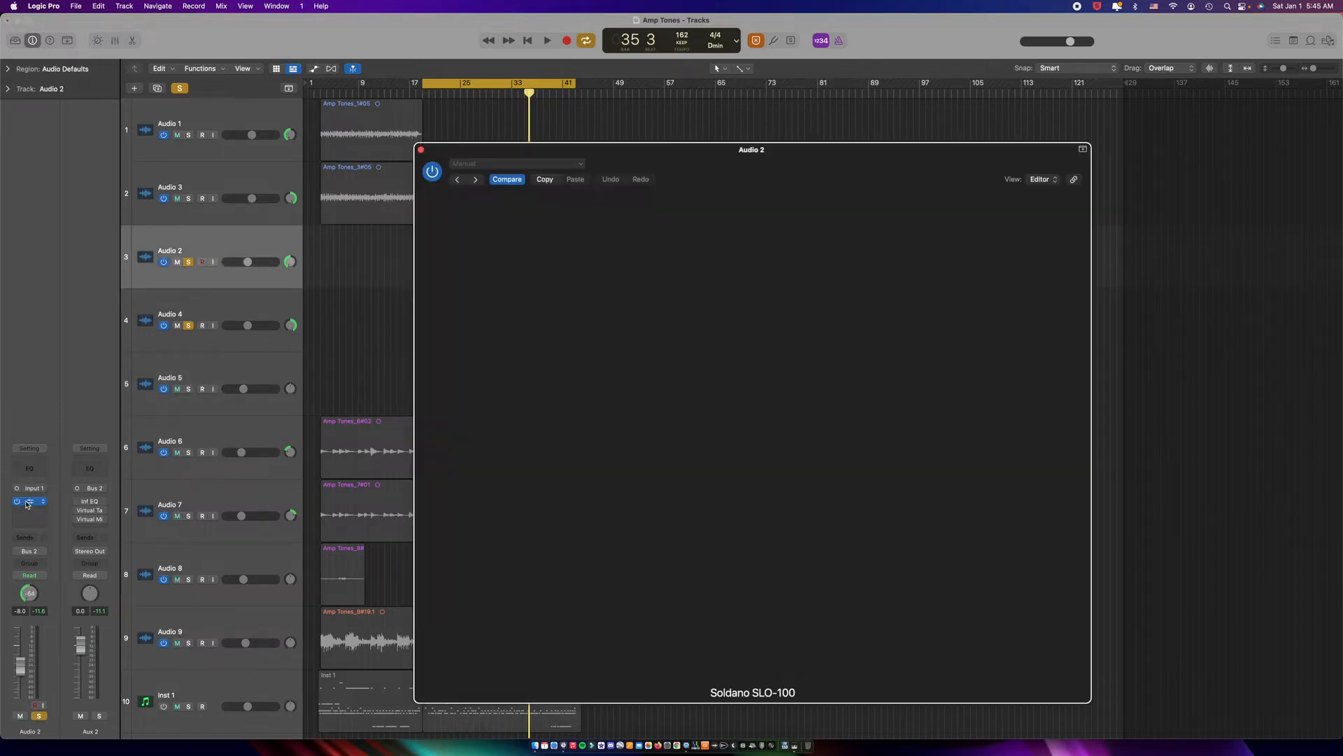
left_click(726, 209)
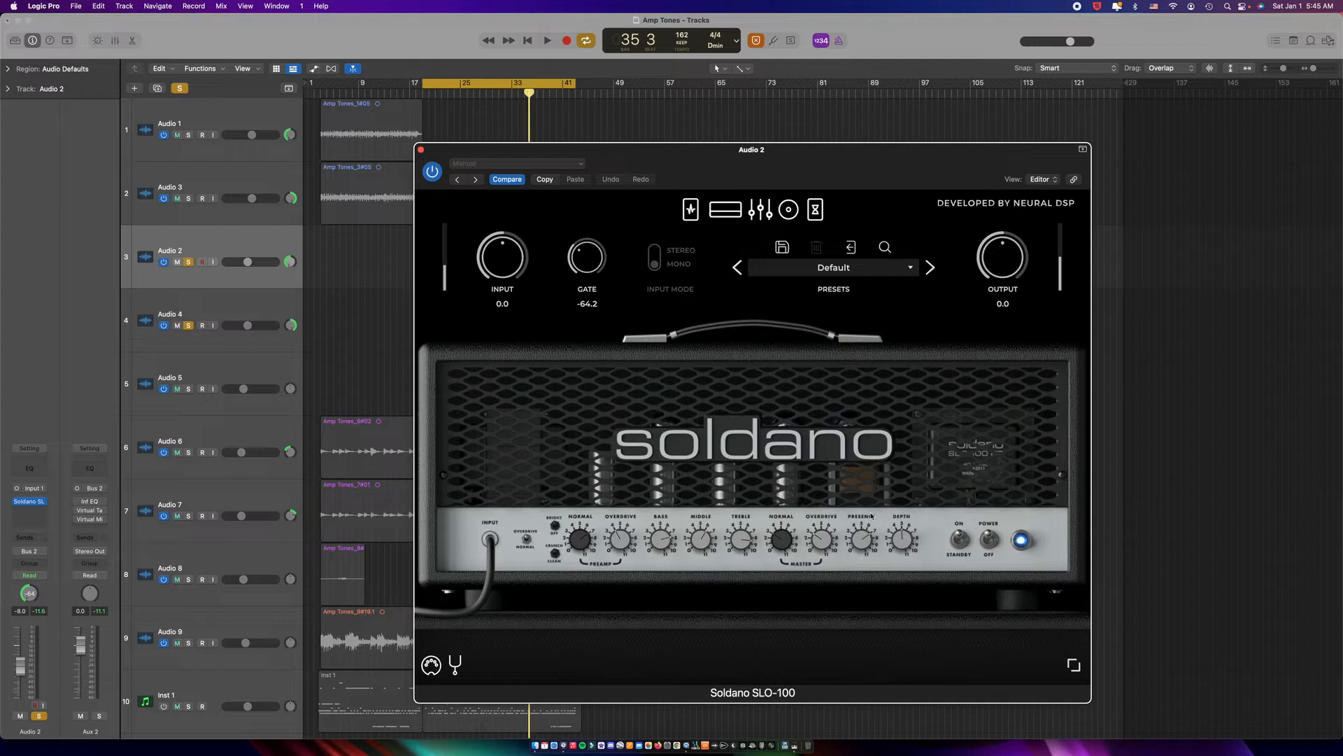
left_click_drag(903, 539, 904, 557)
left_click(687, 209)
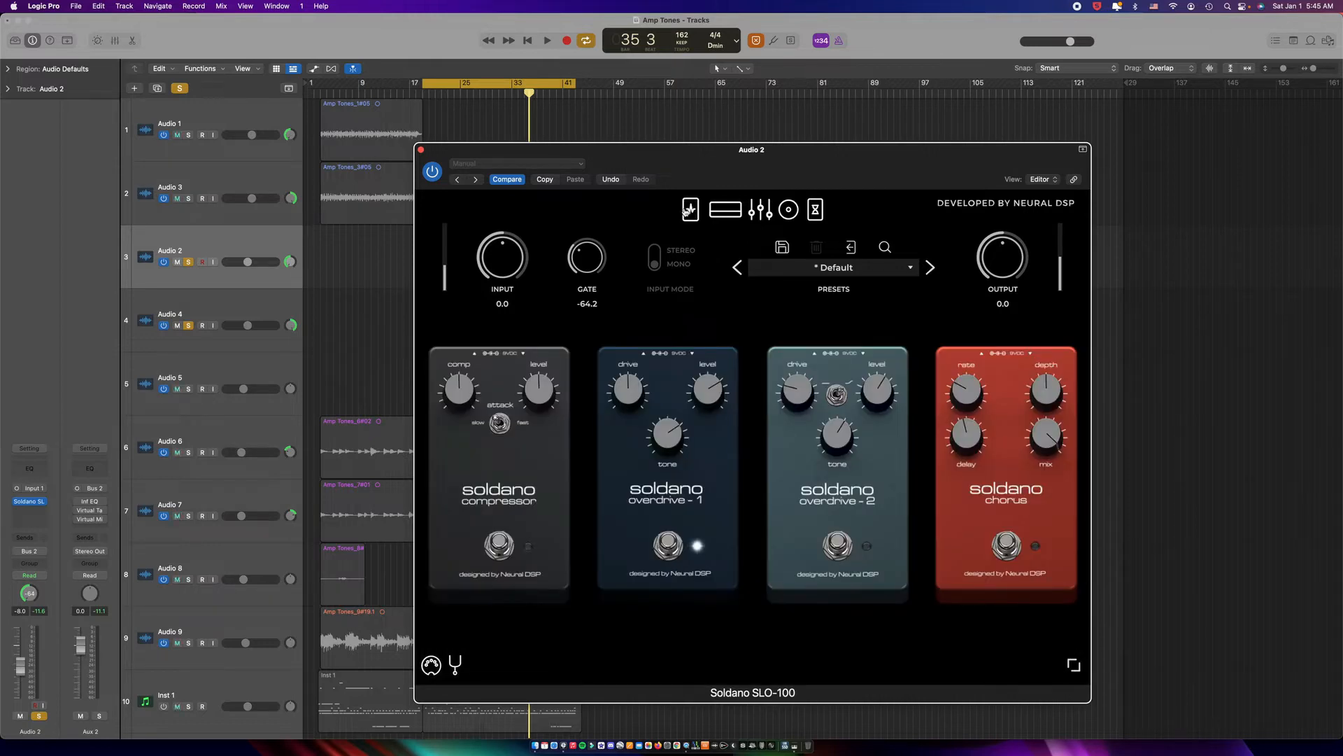
Review the Soldano SLO-100 amp head, pedals, graphic EQ, cabinet microphones, and delay and reverb on Audio 2, and close the plug-in
left_click(724, 209)
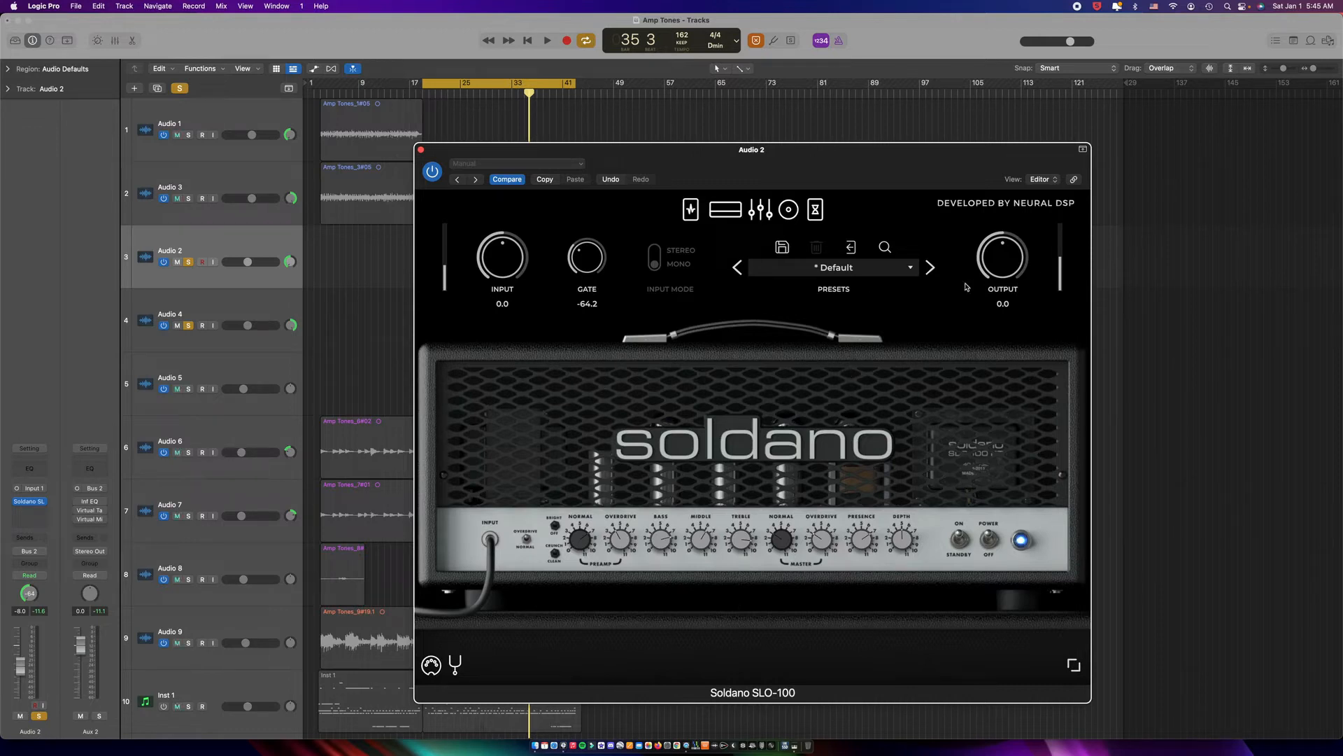
left_click(691, 210)
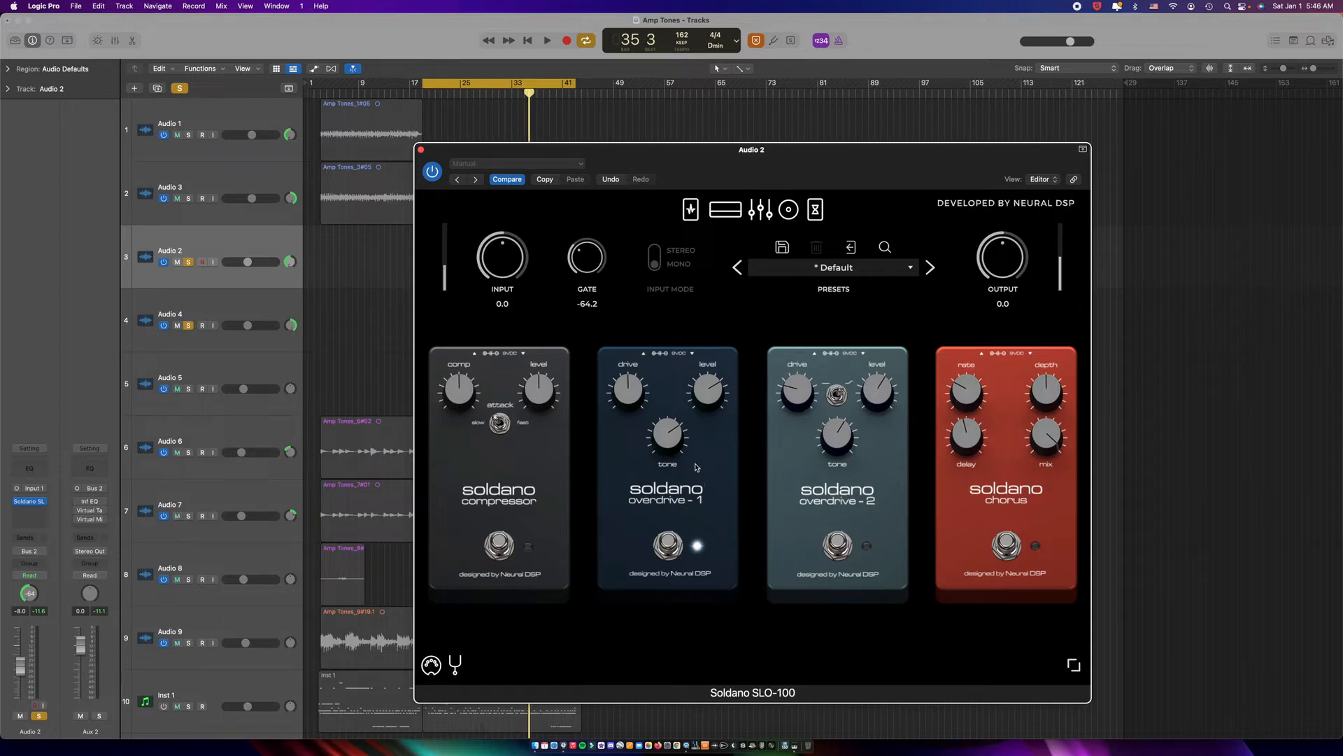
left_click(761, 210)
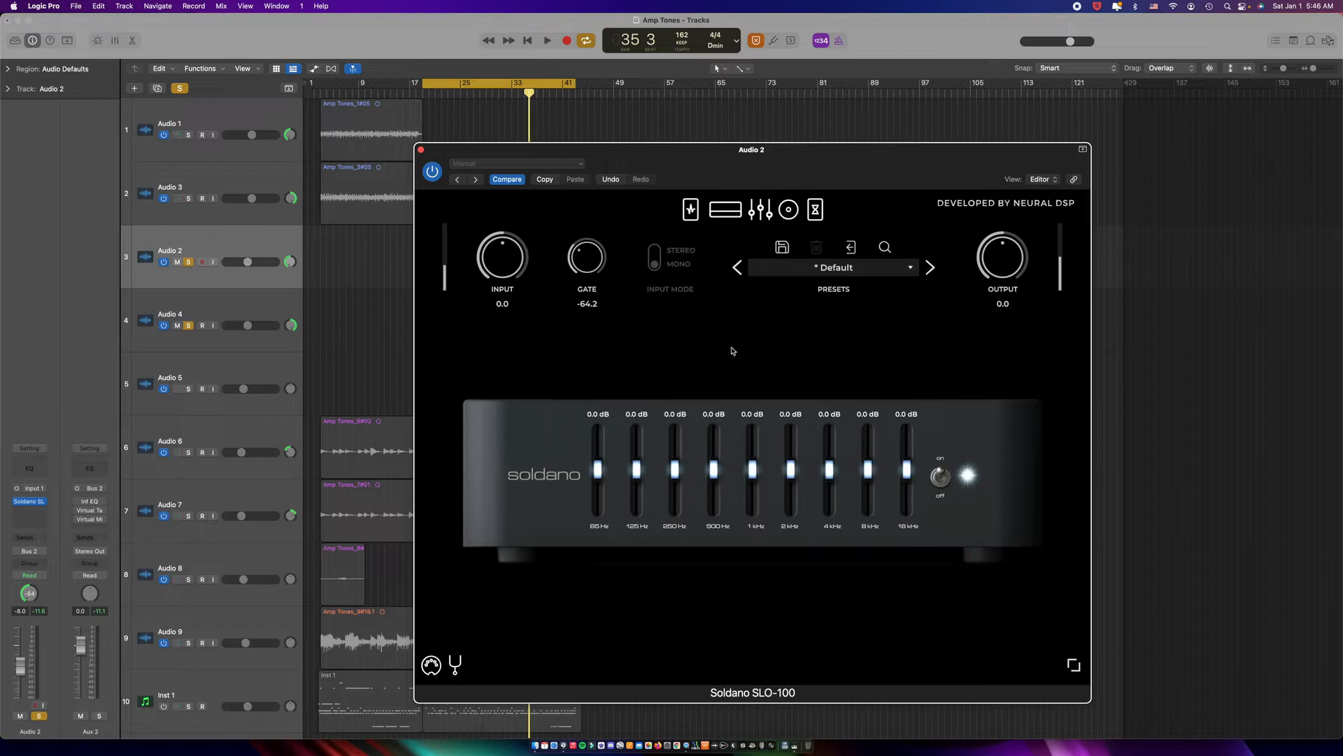
left_click(794, 210)
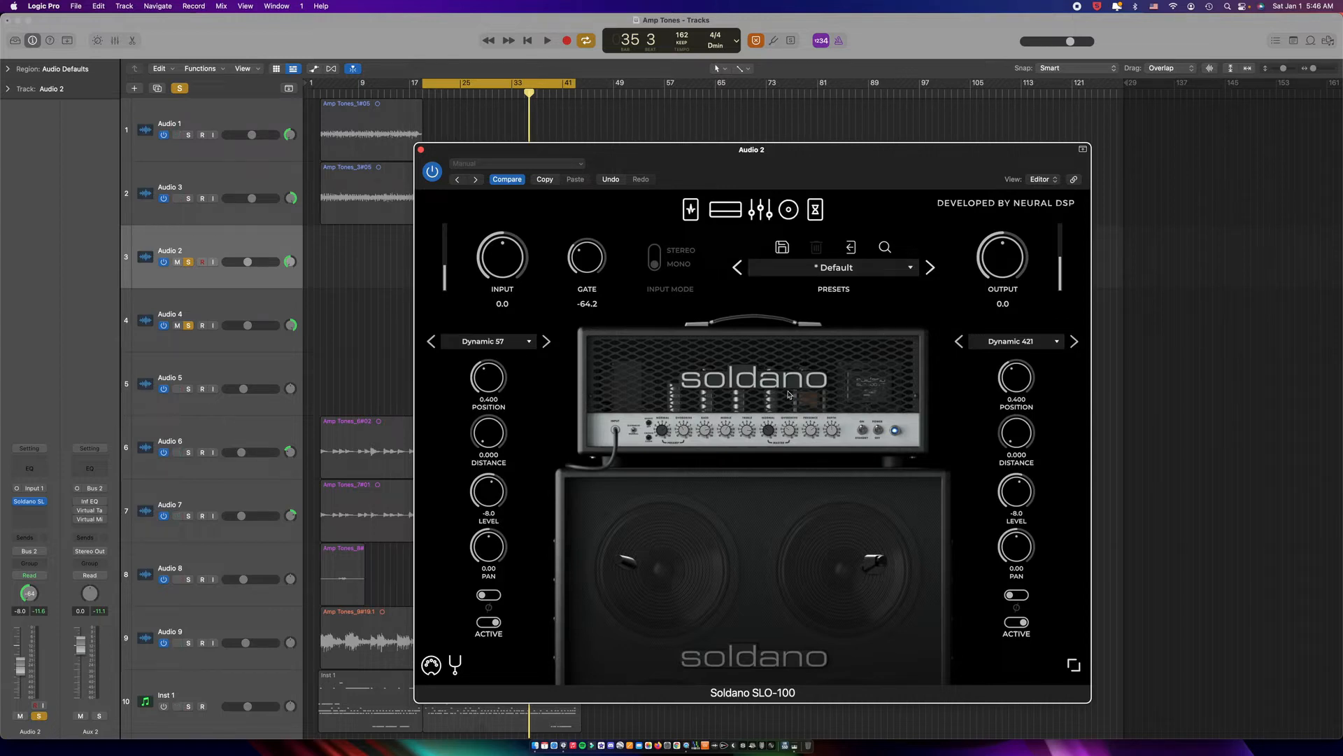
left_click(817, 209)
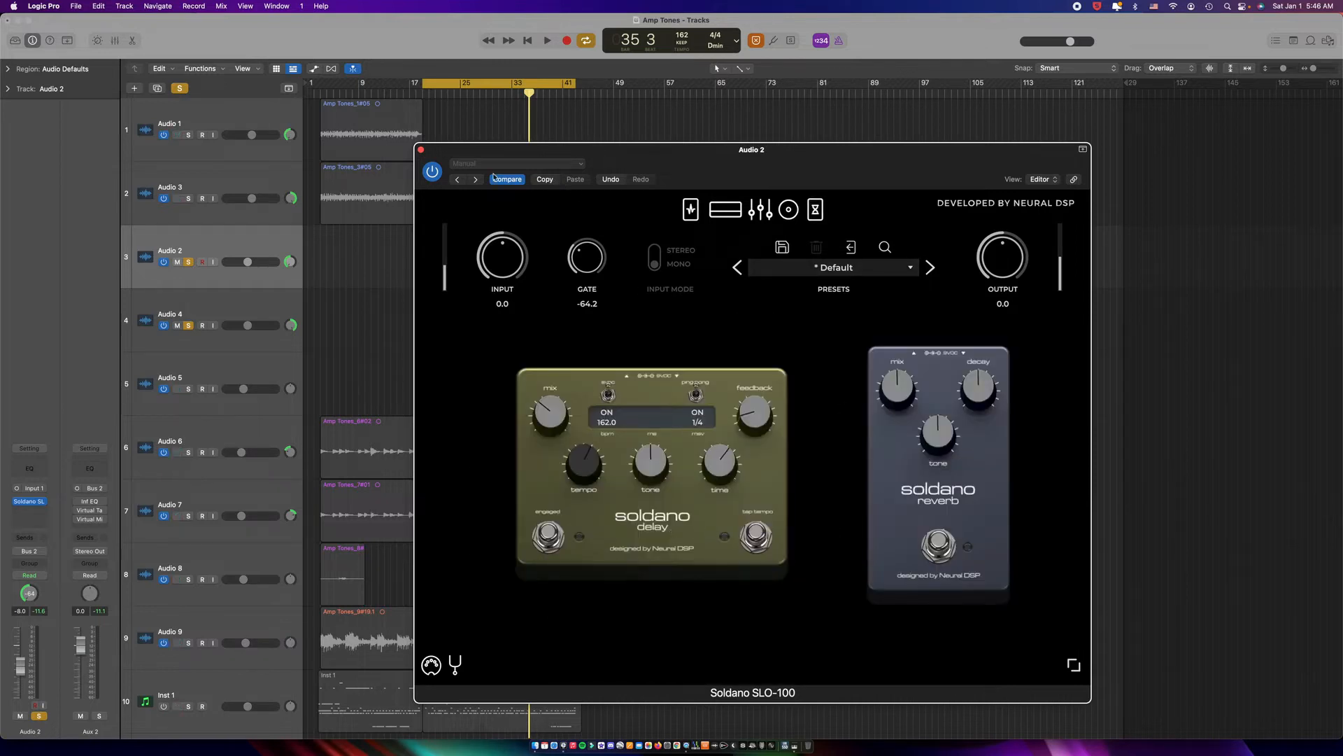
left_click(421, 151)
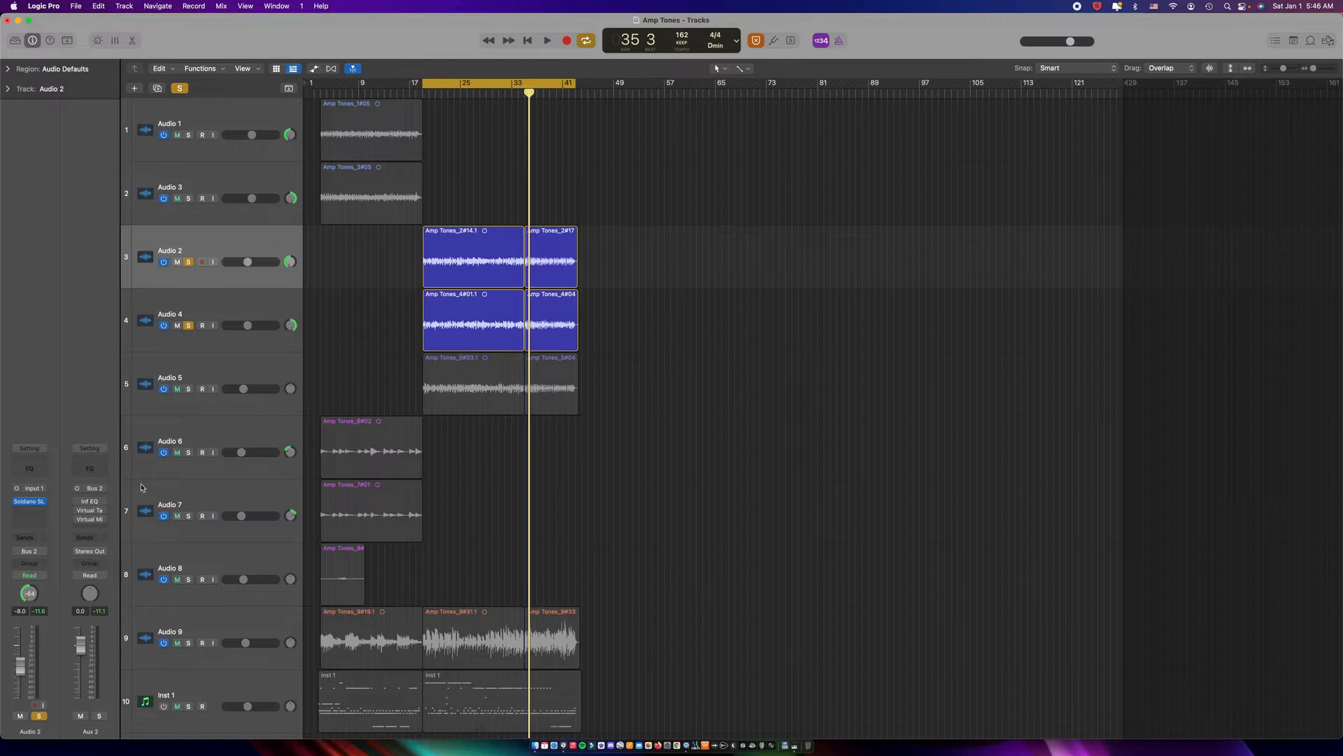
Open the Infinity EQ on Aux 2 and adjust its two midrange cuts during playback, setting the upper one to 1.60 kHz and -3.05 dB
left_click(90, 502)
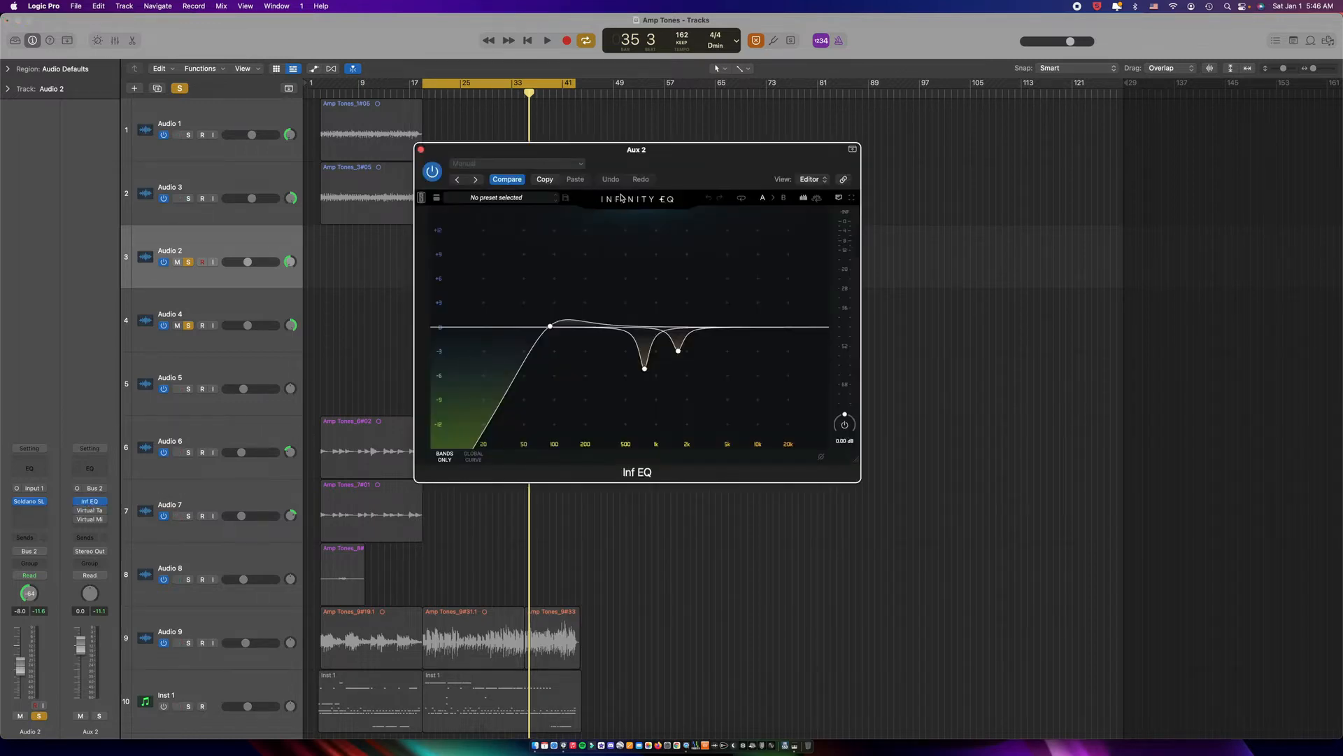
key("space")
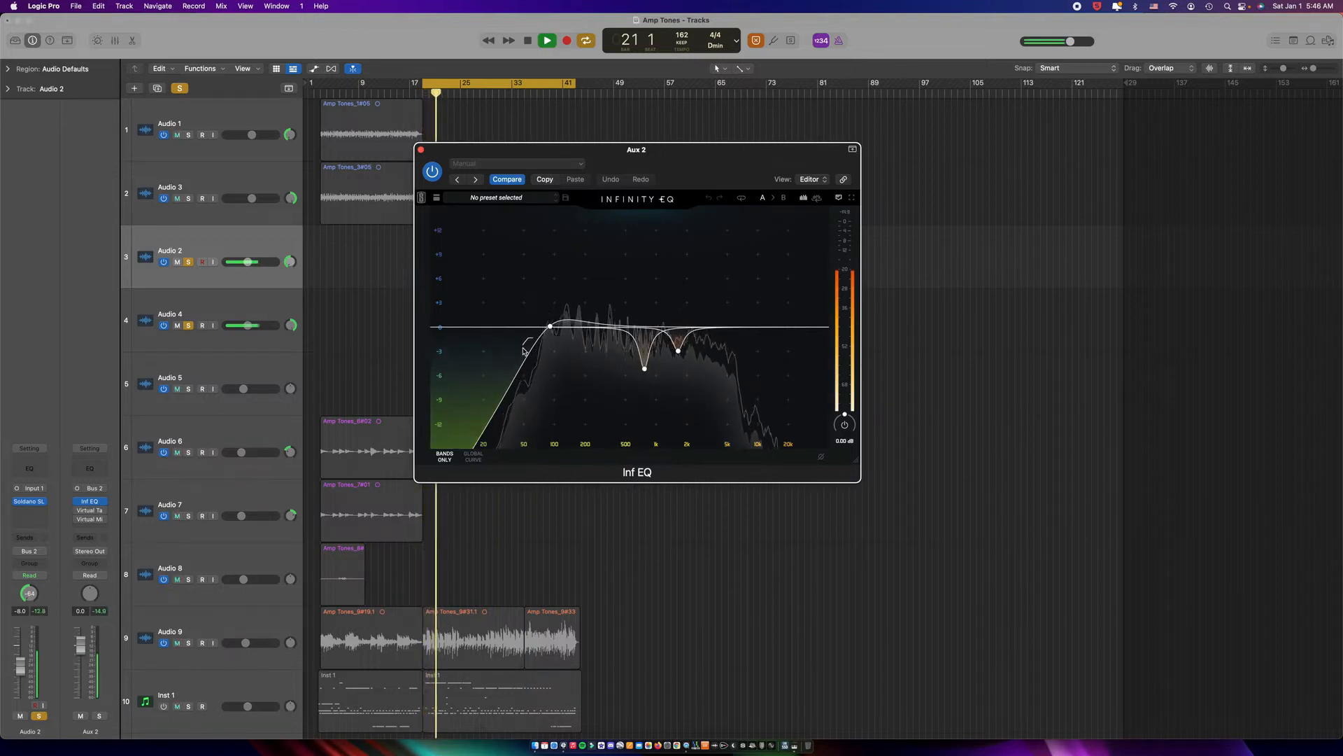
key("space")
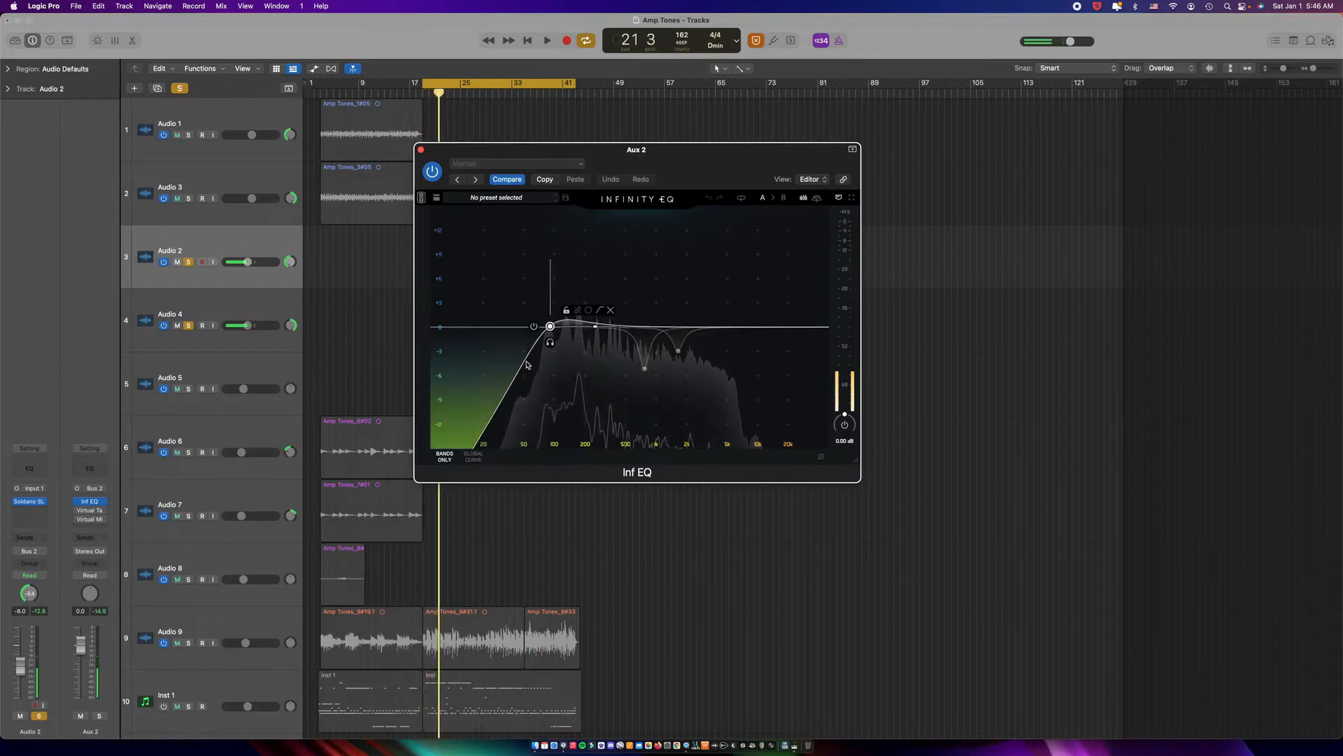
left_click(644, 369)
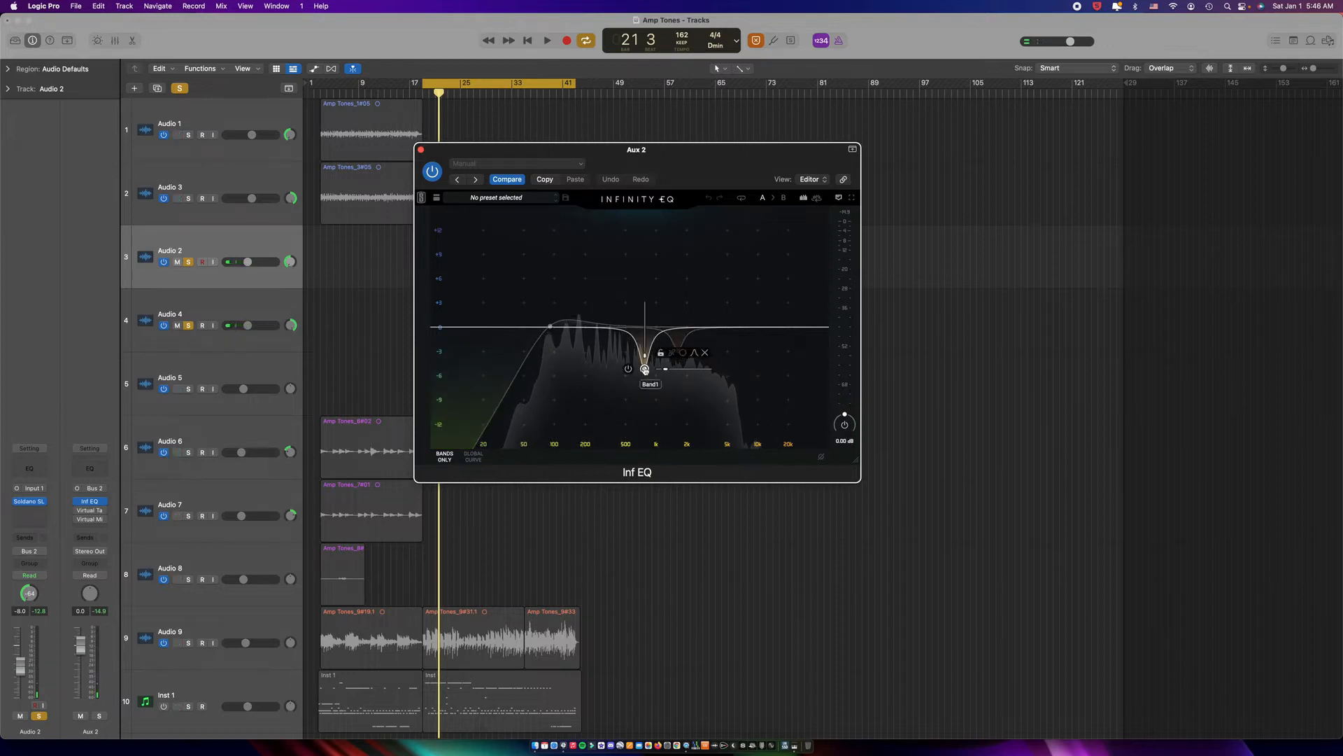
key("space")
left_click_drag(645, 369, 678, 351)
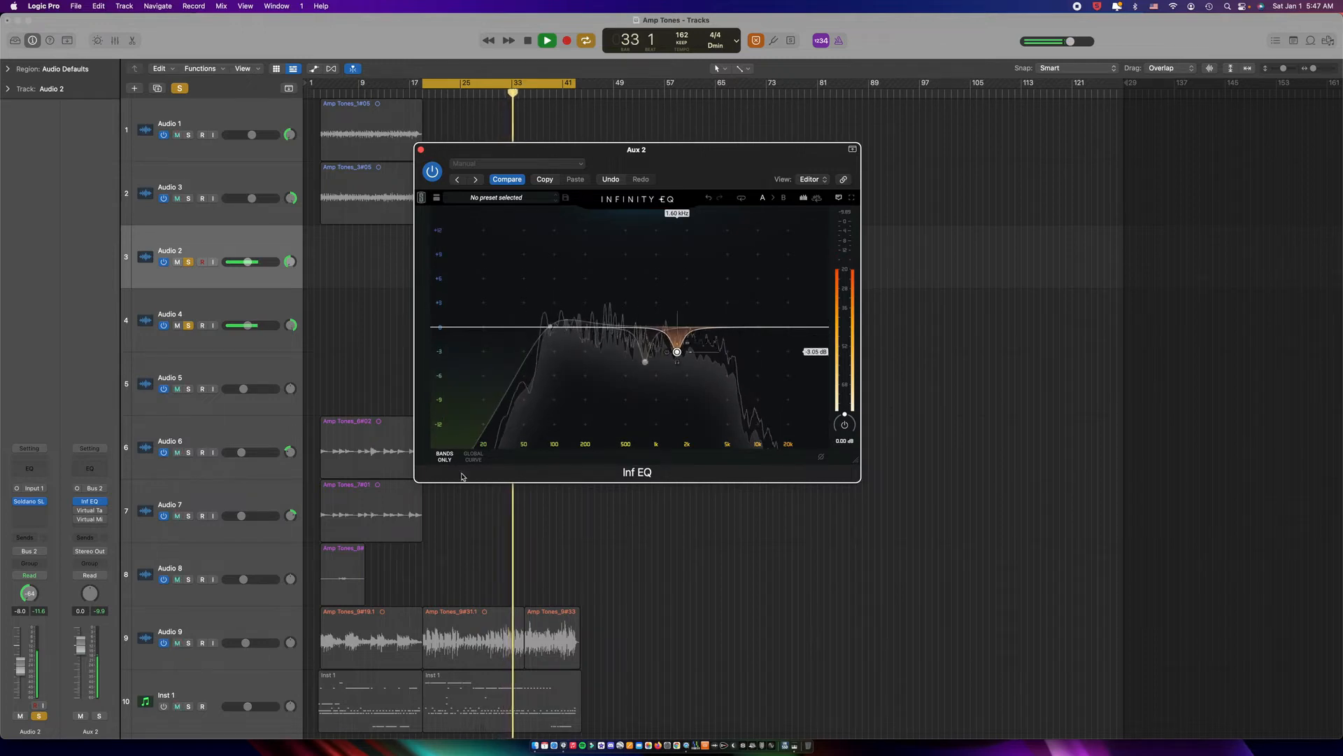
Compare the Aux 2 guitars with Infinity EQ bypassed and enabled, leaving it on, and close the EQ
left_click(77, 501)
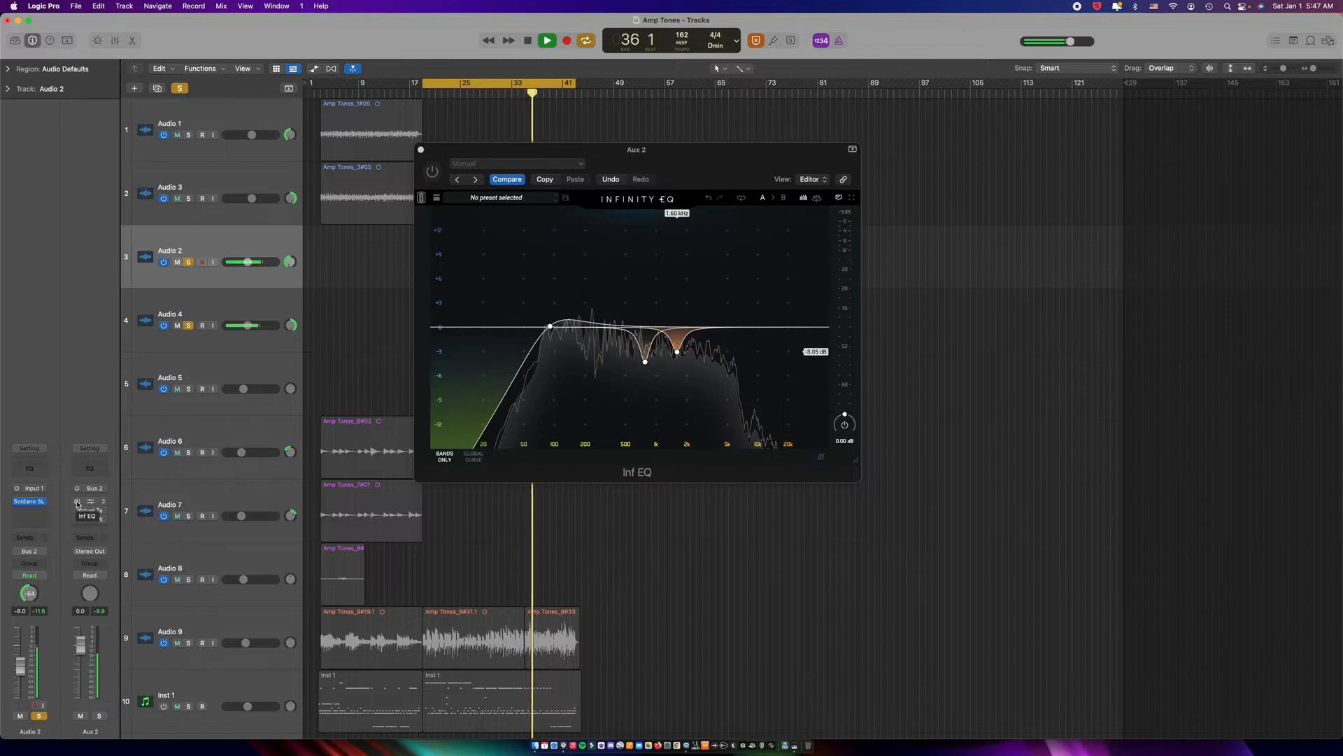
left_click(77, 501)
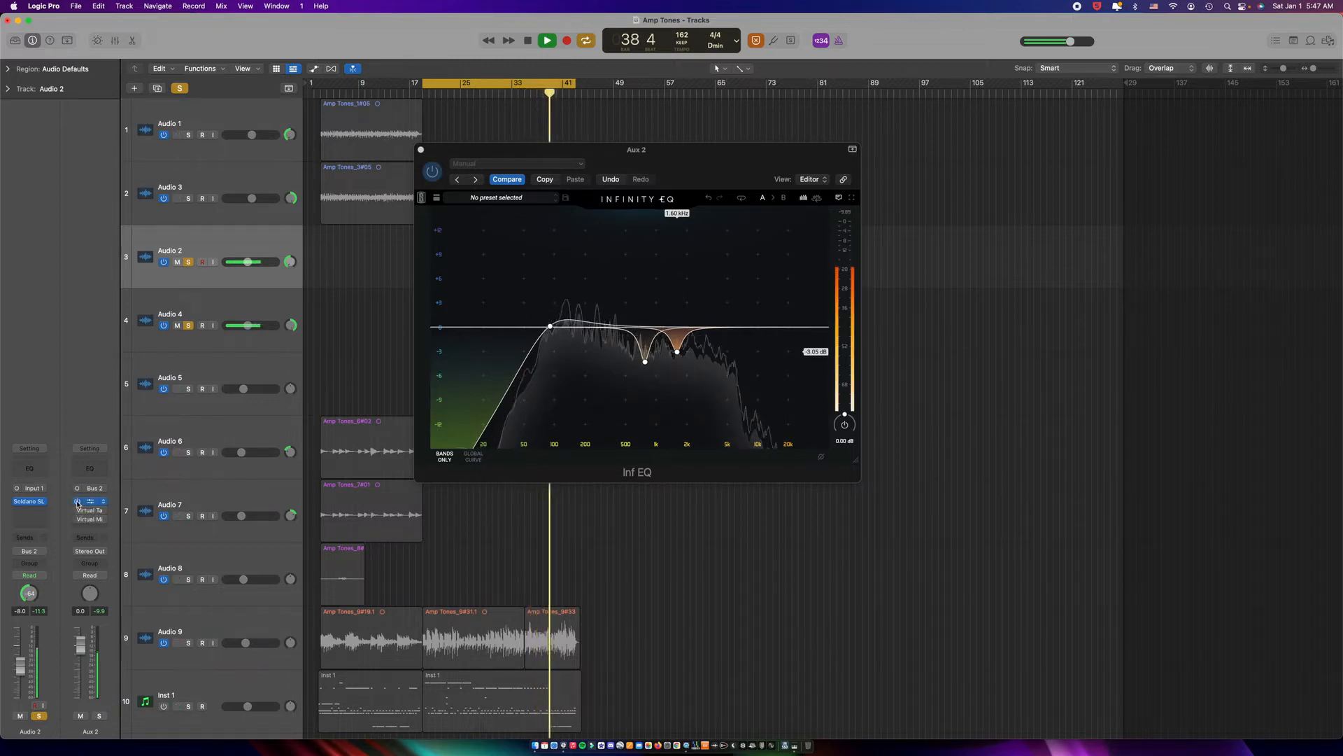
left_click(77, 501)
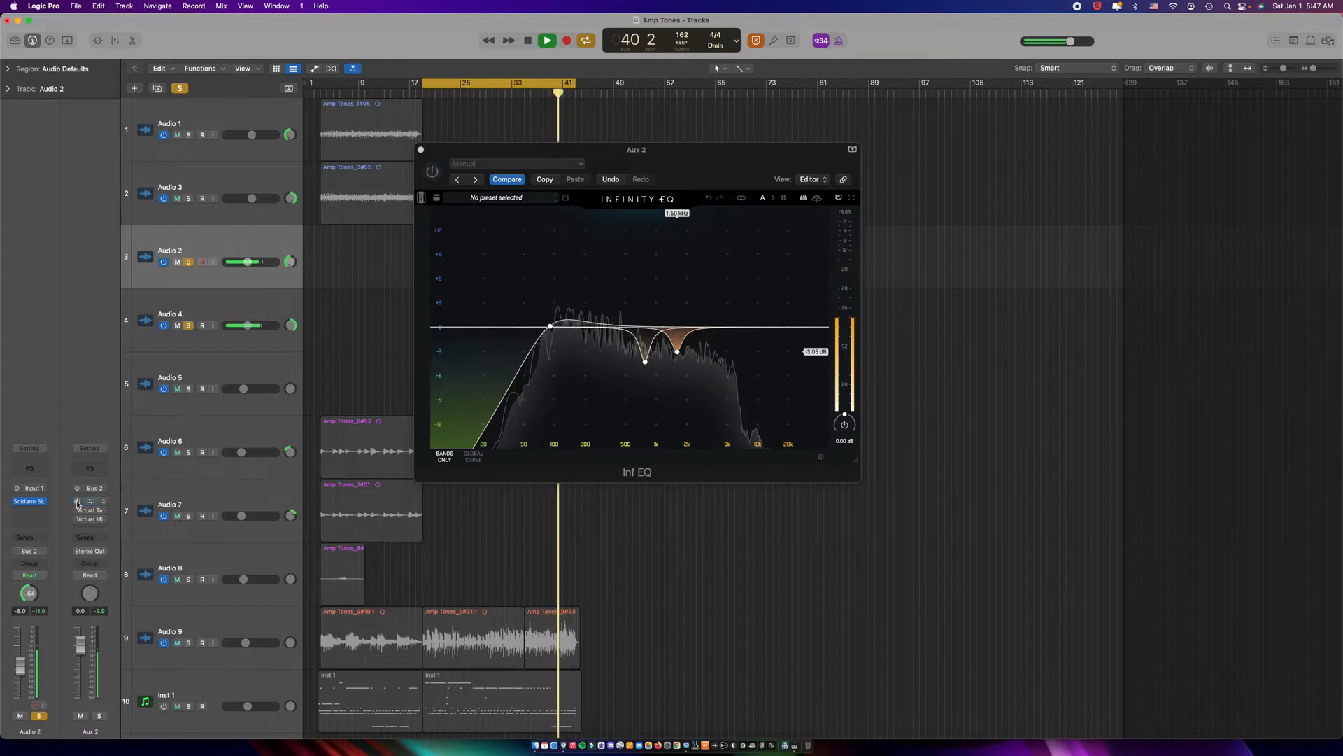
left_click(77, 501)
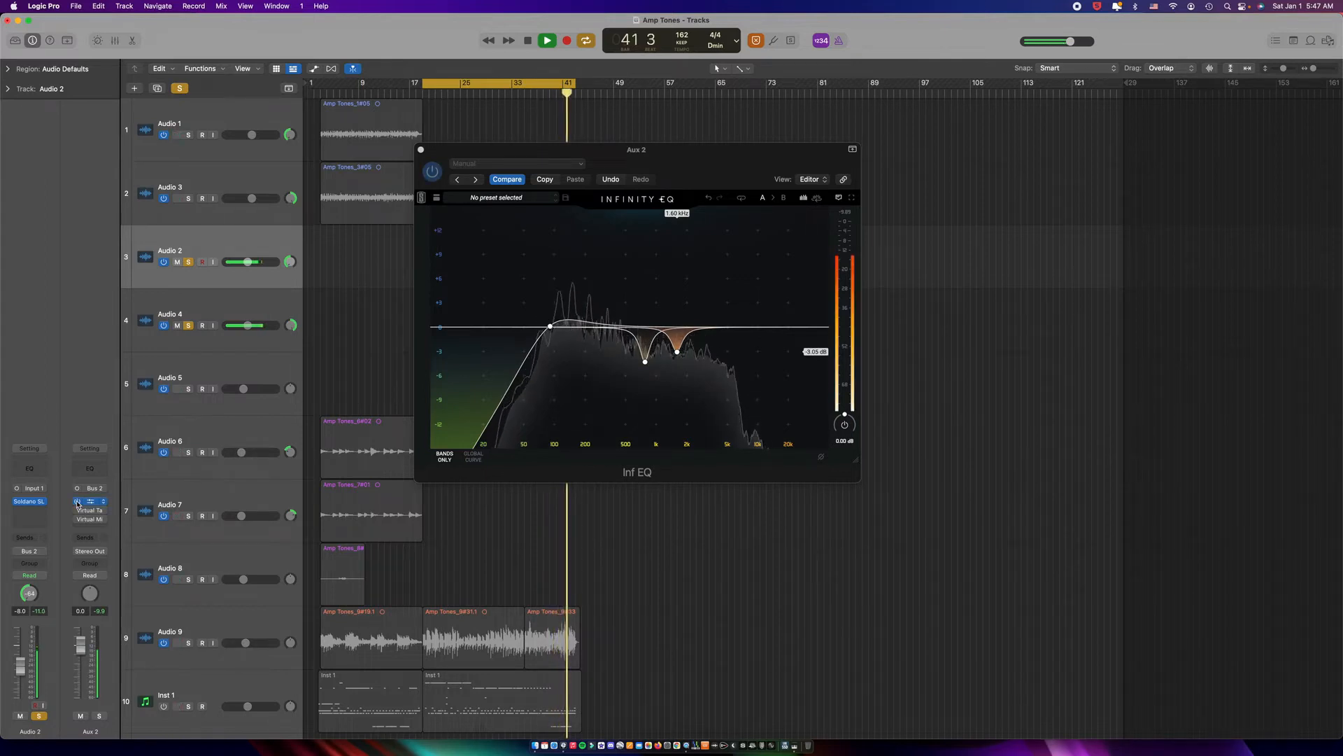
key("space")
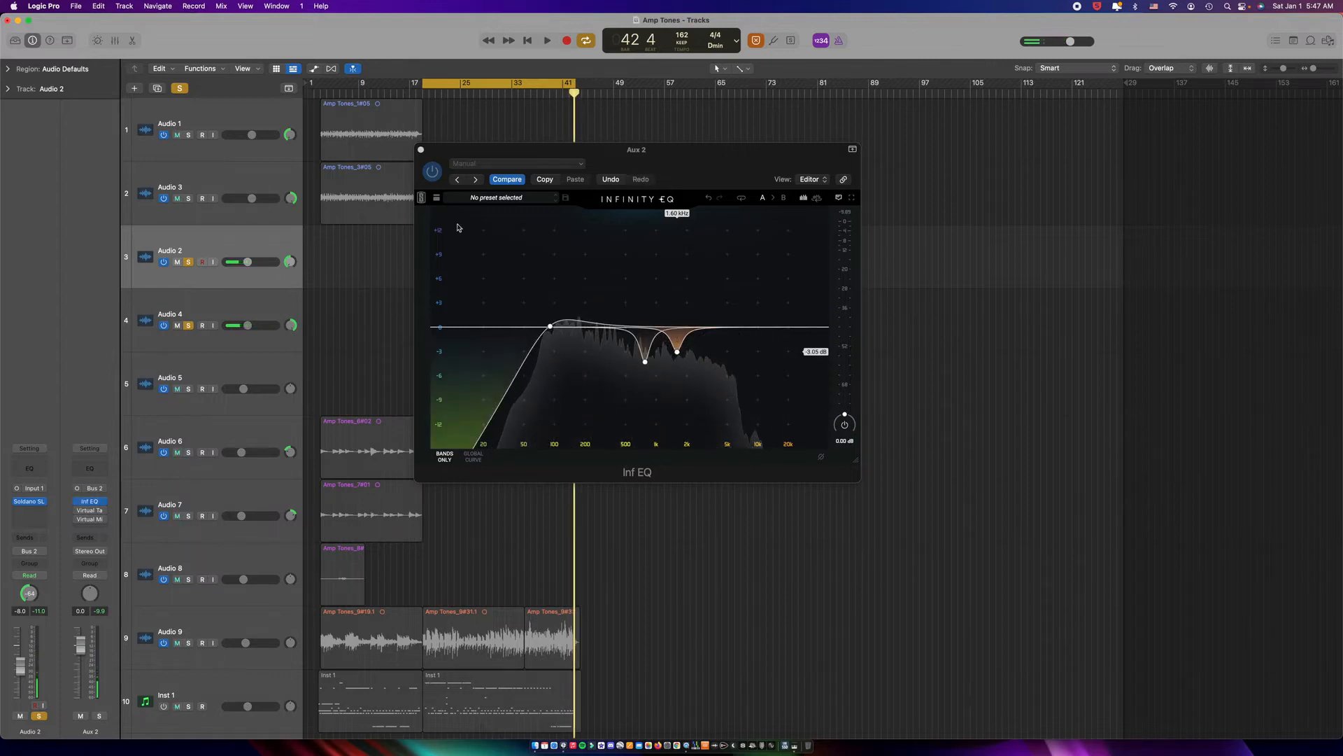
left_click(421, 151)
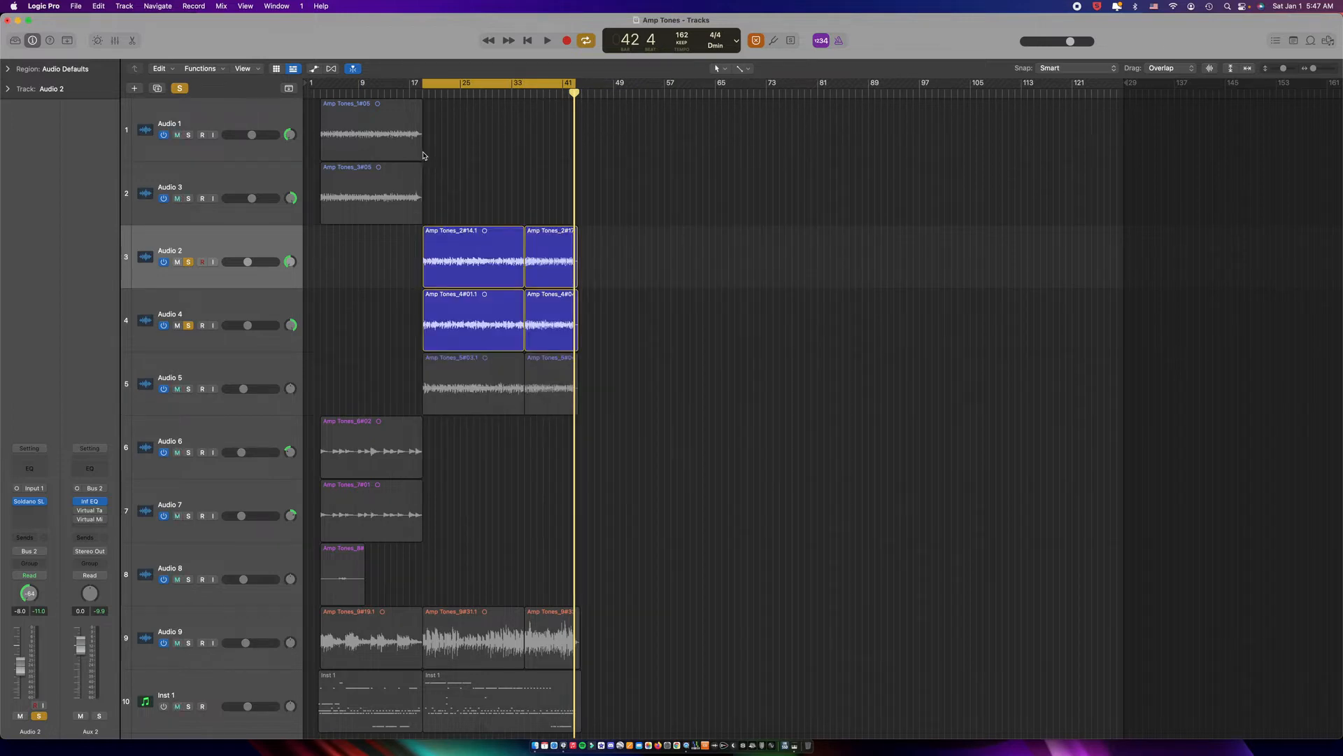
Review the Virtual Tape Machines settings and the FG-401 compressor in Virtual Mix Rack on Aux 2, closing each plug-in
left_click(90, 511)
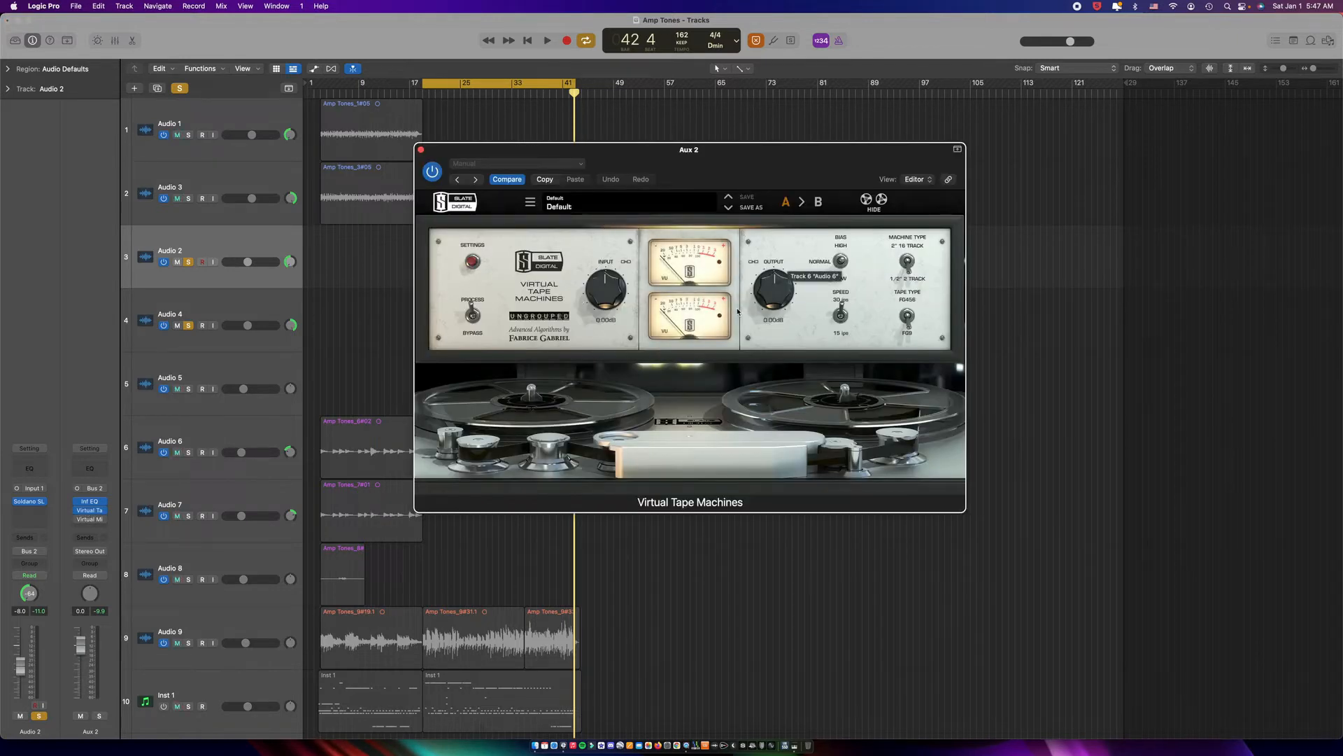
left_click(420, 149)
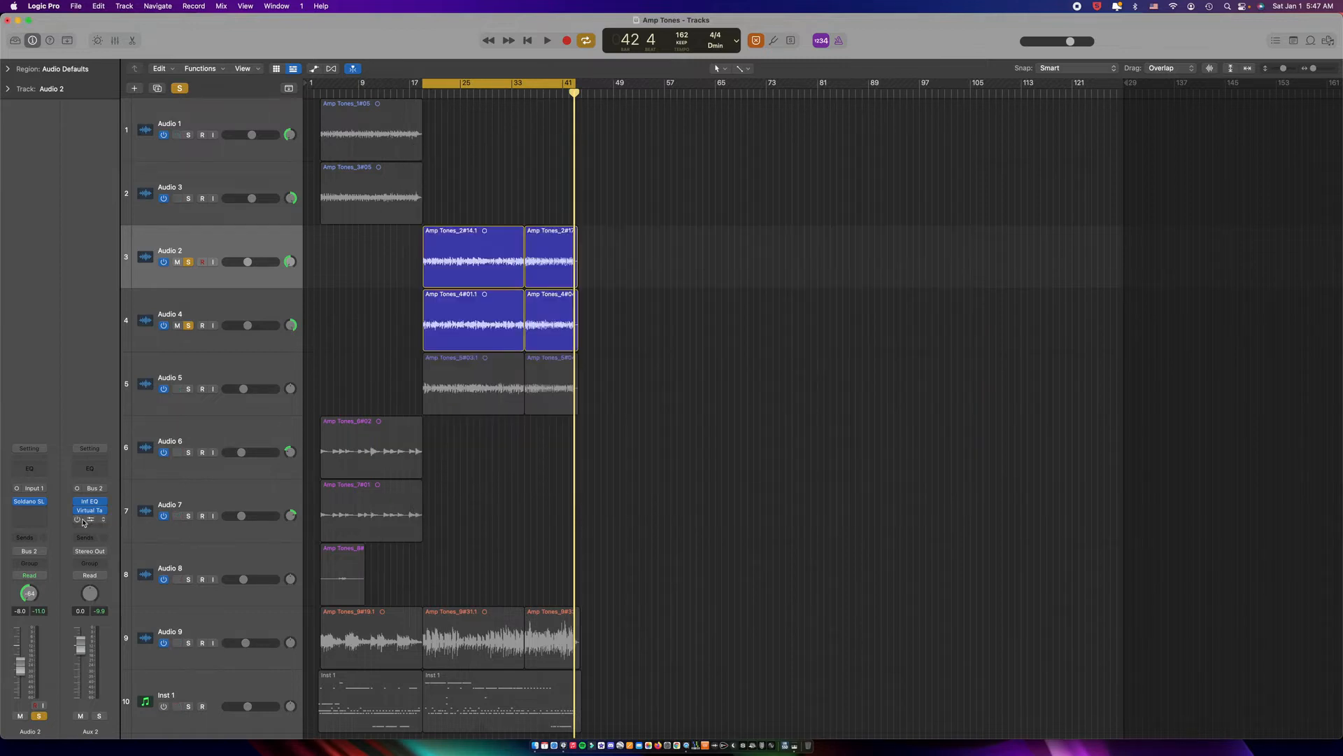
left_click(93, 520)
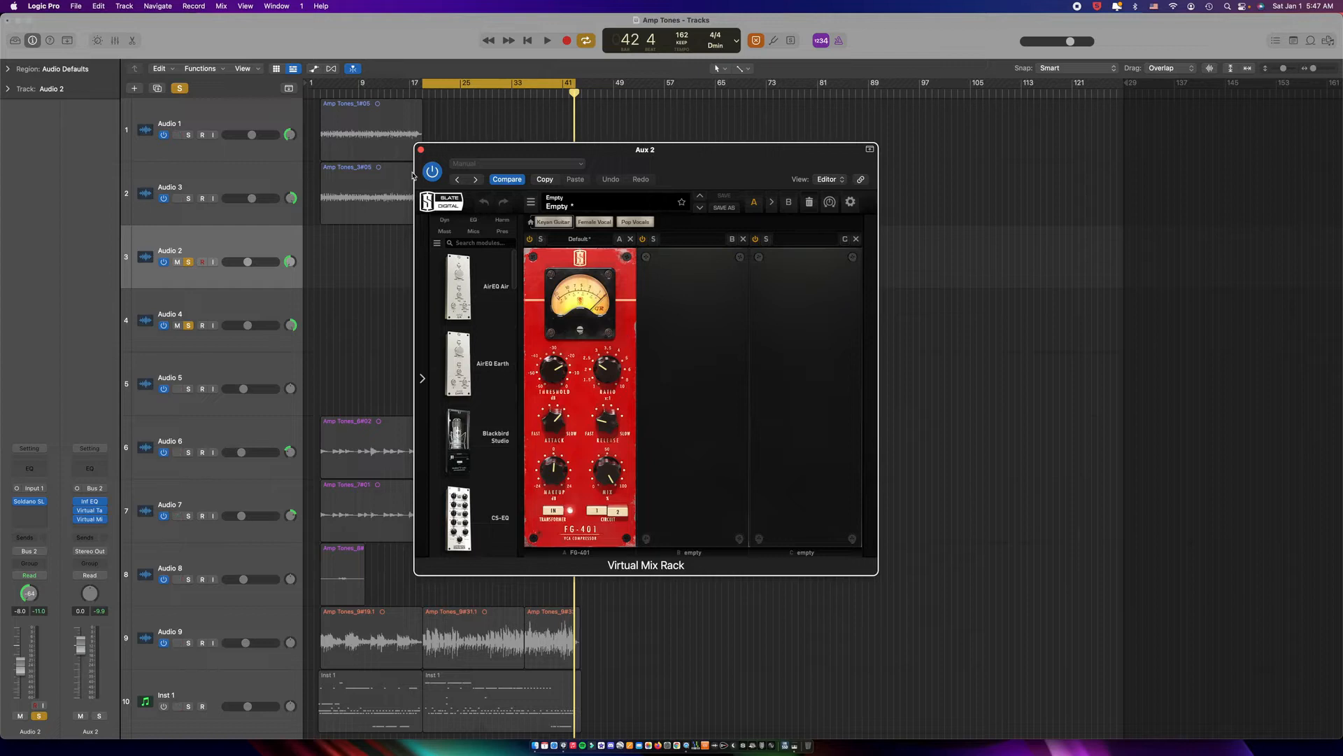
left_click(421, 149)
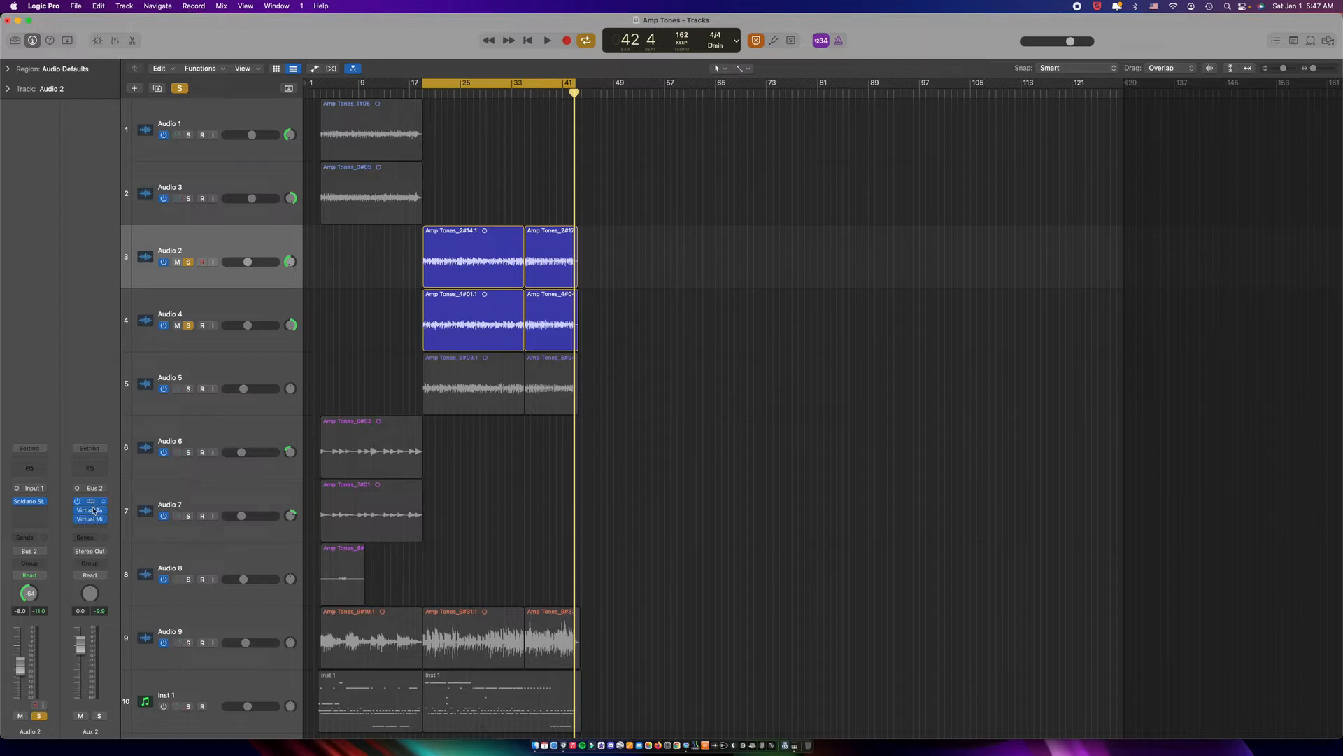
mouse_move(77, 513)
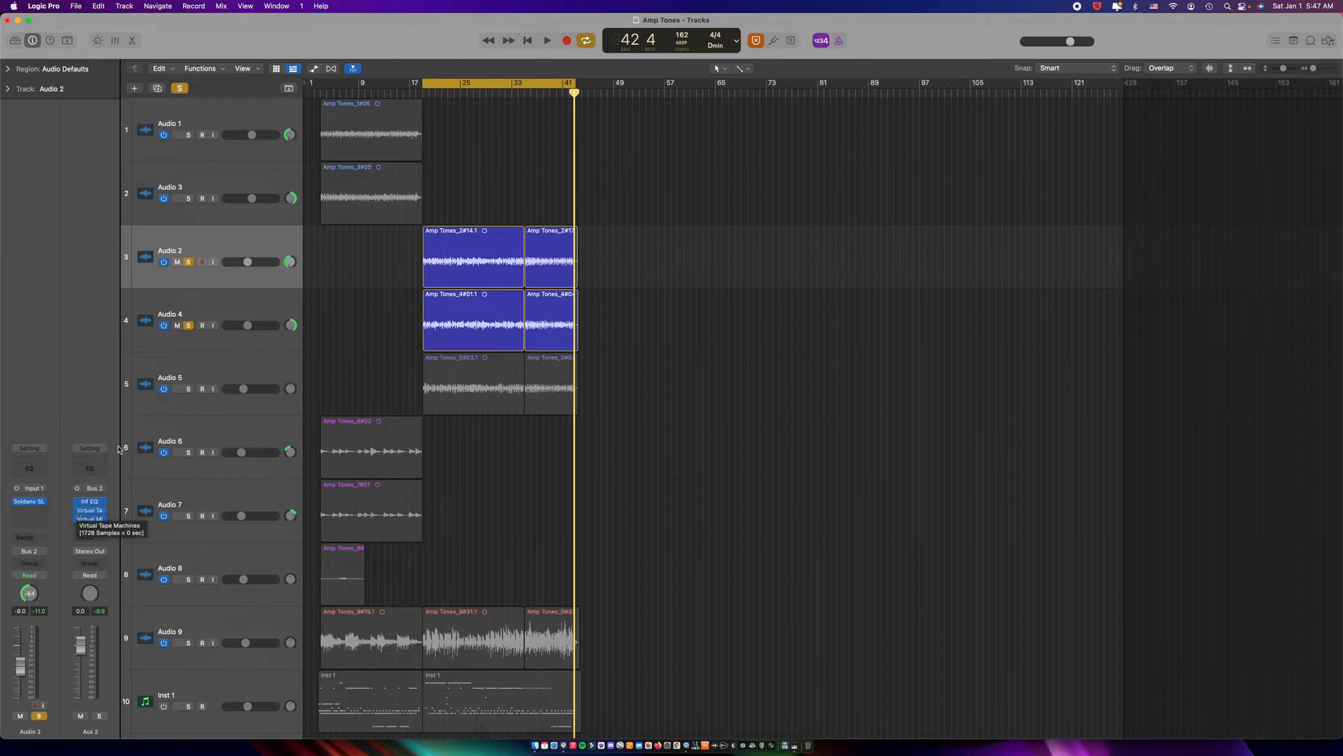
Unsolo Audio 2 and Audio 4, select Audio 6, and set the cycle range over its region, from about bar 3 to bar 19
left_click(188, 262)
left_click(188, 326)
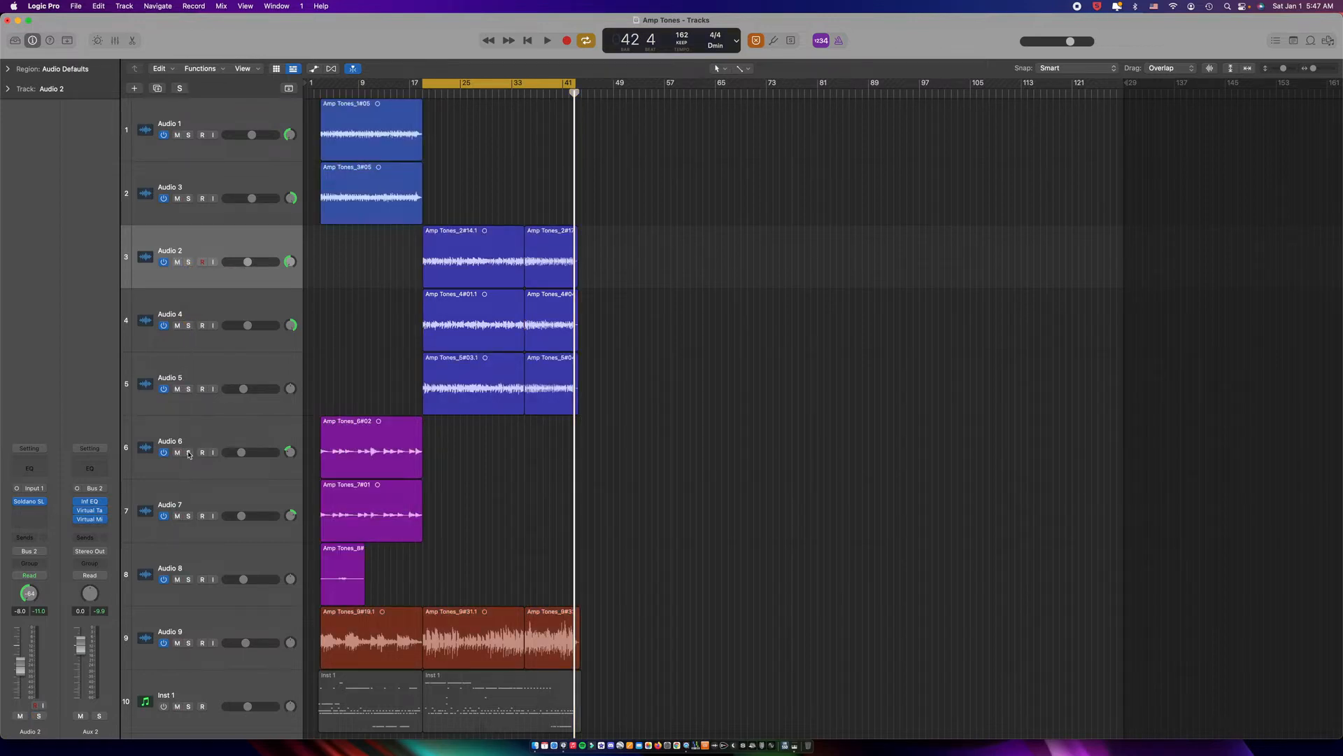
left_click(228, 432)
left_click(471, 82)
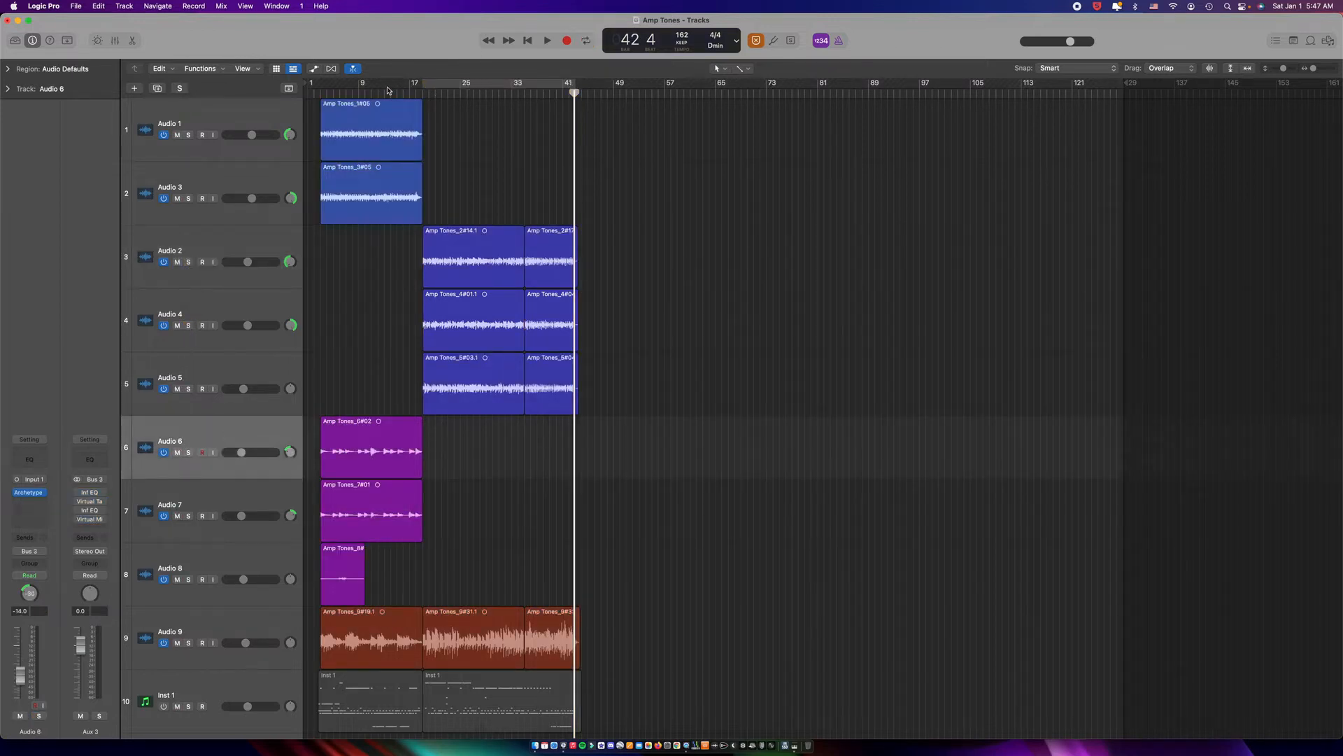
left_click_drag(326, 83, 422, 88)
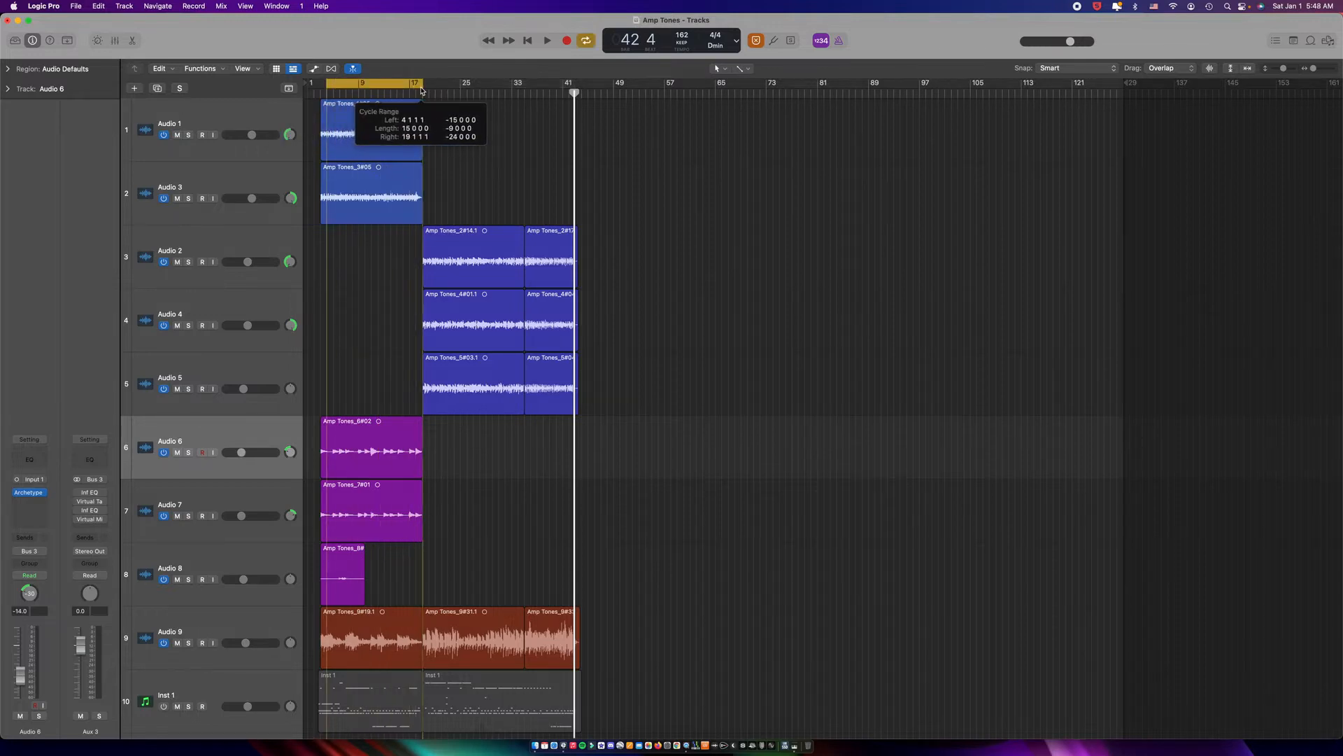
left_click_drag(326, 84, 319, 85)
Play the start of the new cycle range briefly, and solo Audio 6 and Audio 7
key("space")
key("space")
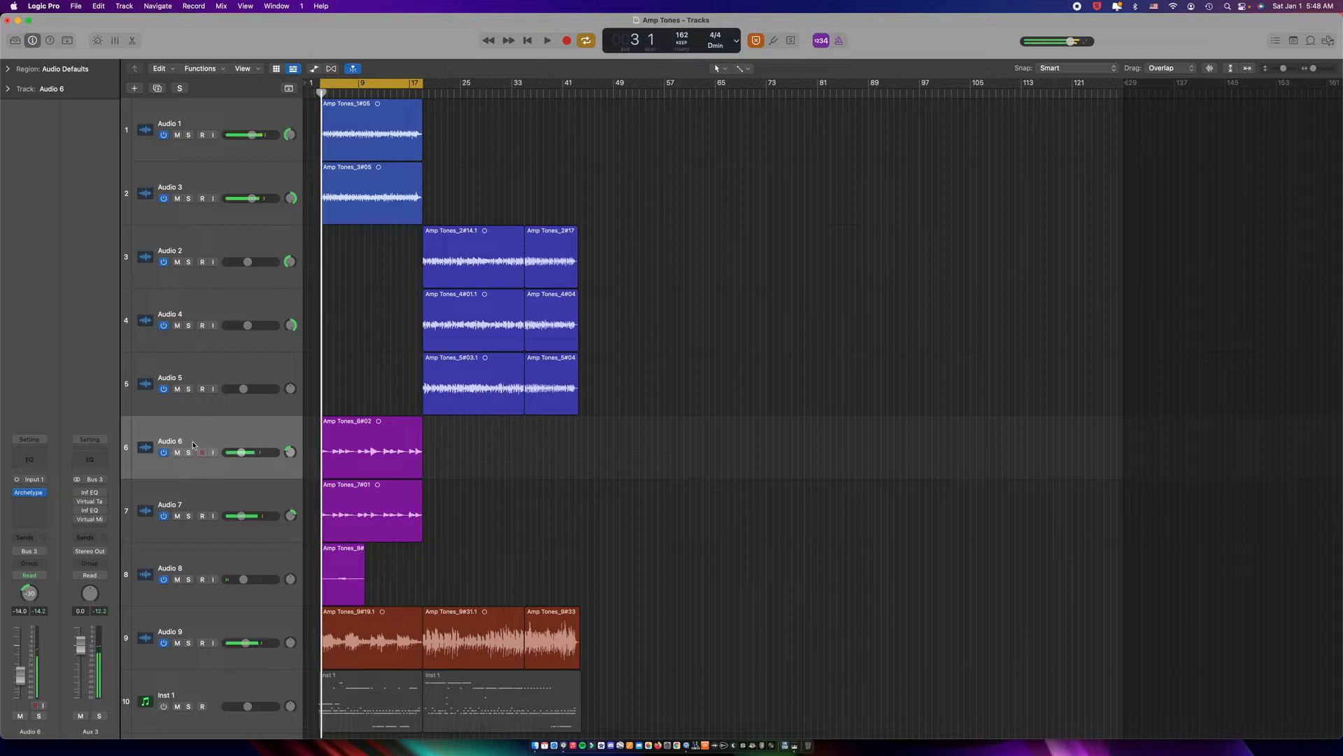
left_click(189, 452)
left_click(188, 516)
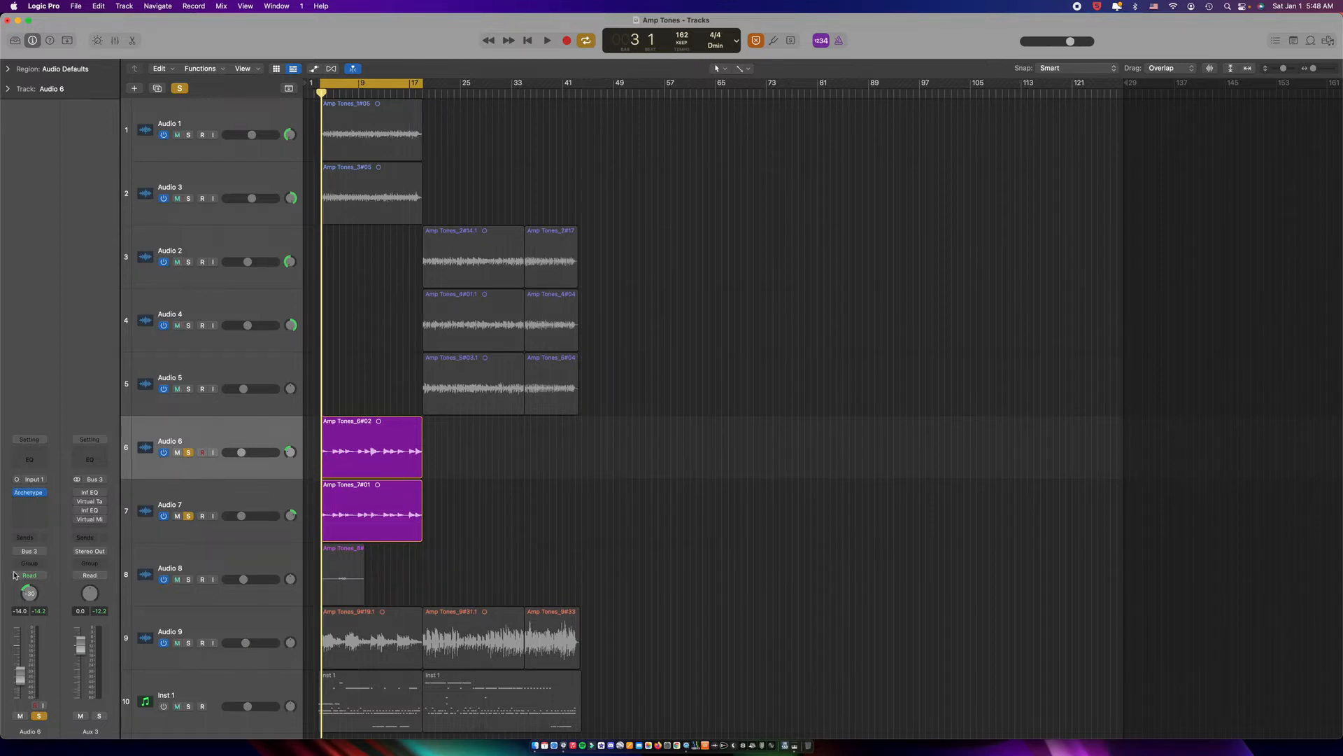
Review the Archetype Plini delay and reverb, clean amp, and compressor and overdrive pedals on Audio 6, and close the plug-in
mouse_move(28, 494)
left_click(27, 493)
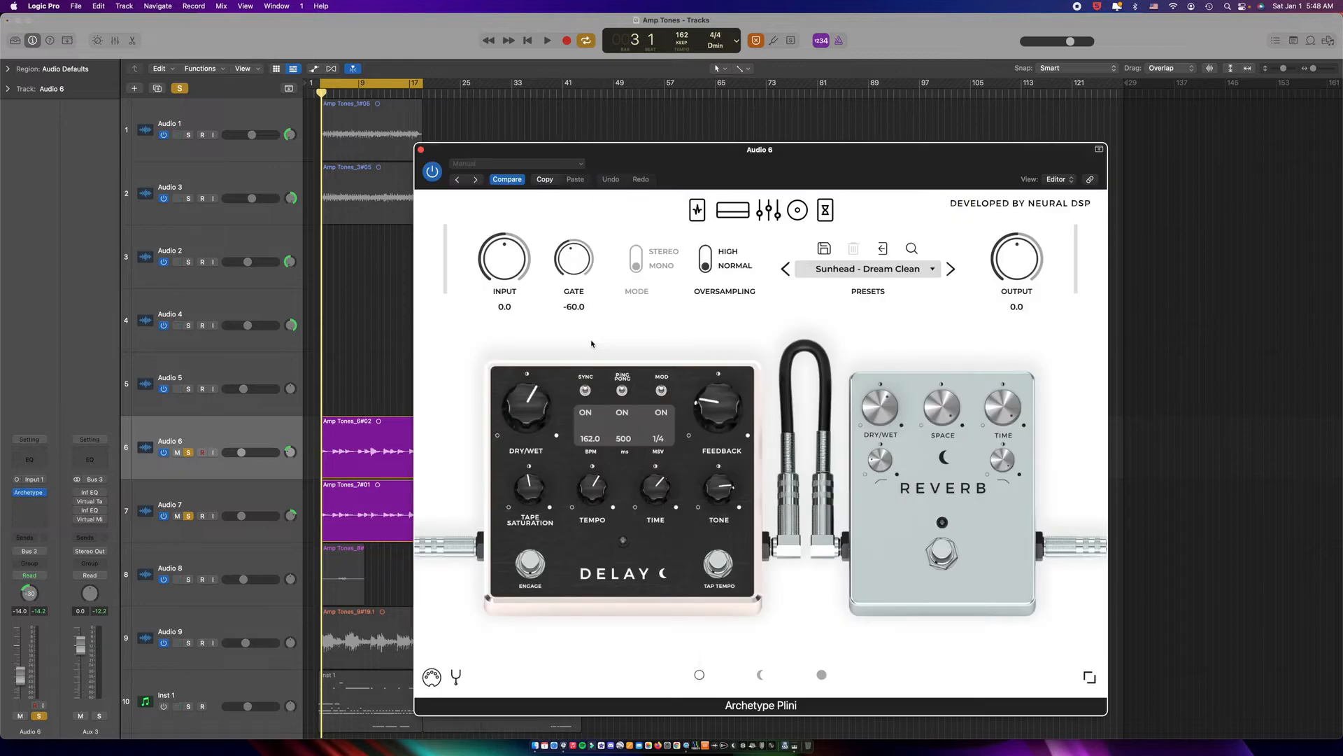
left_click(730, 214)
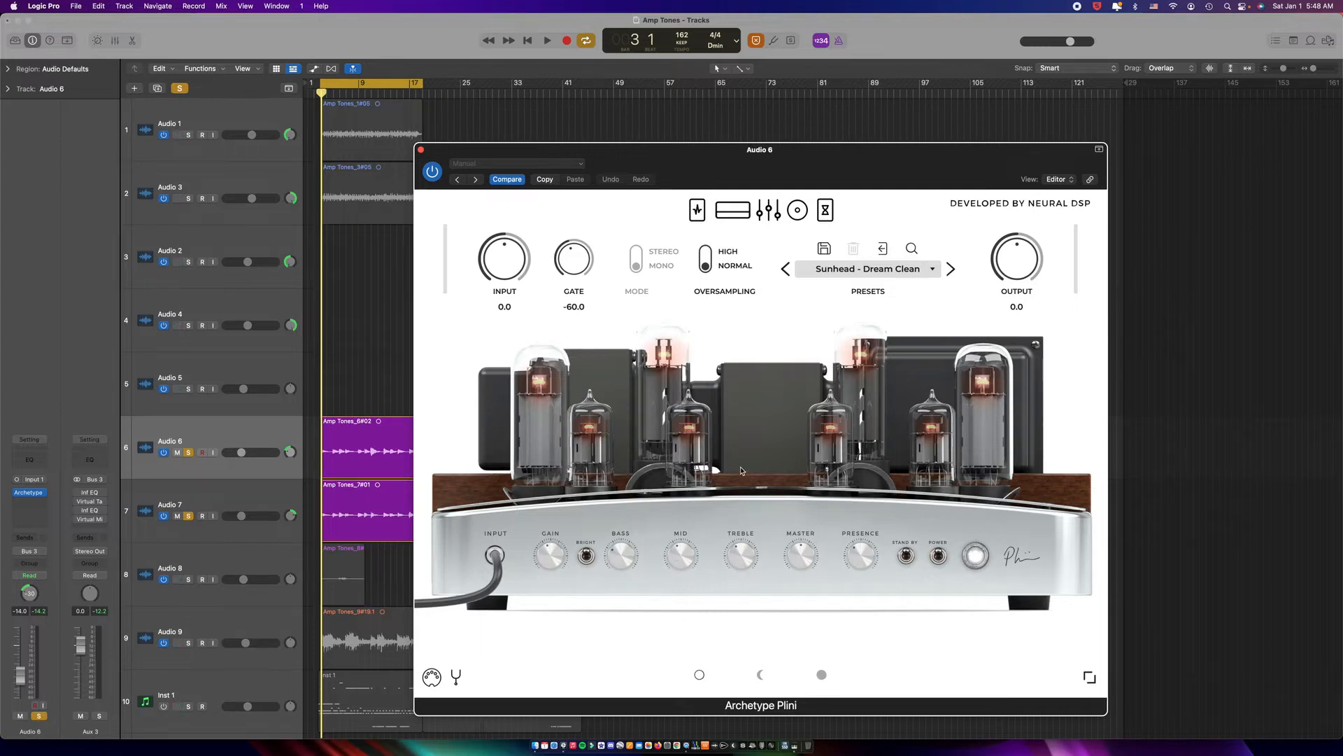
left_click(699, 211)
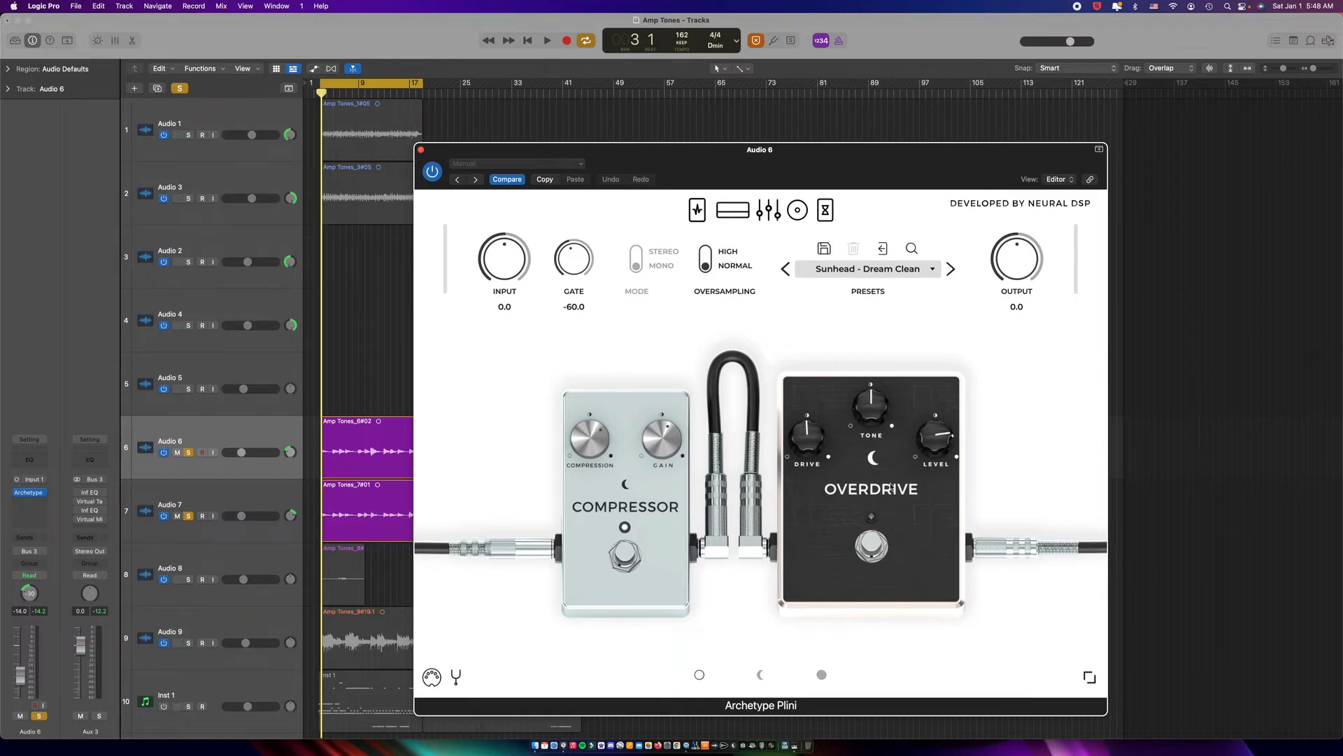
left_click(732, 210)
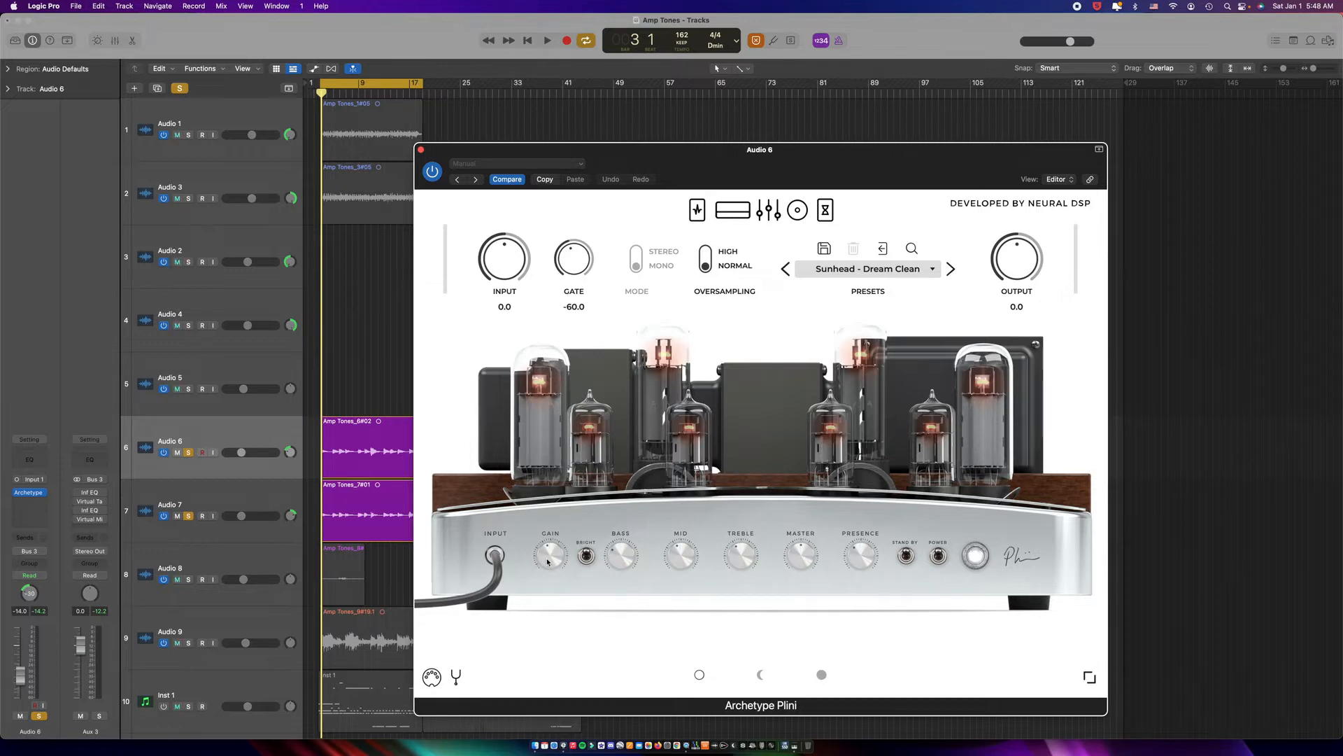
left_click(825, 212)
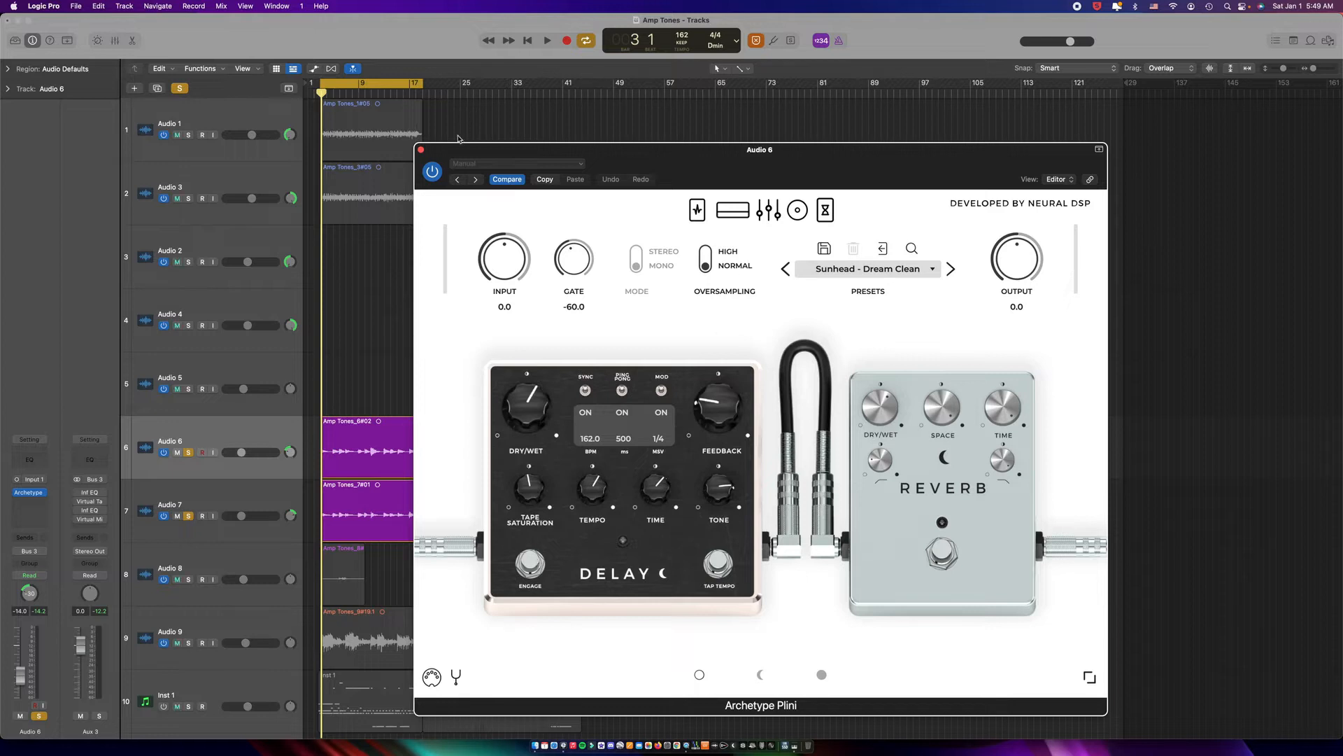
left_click(420, 150)
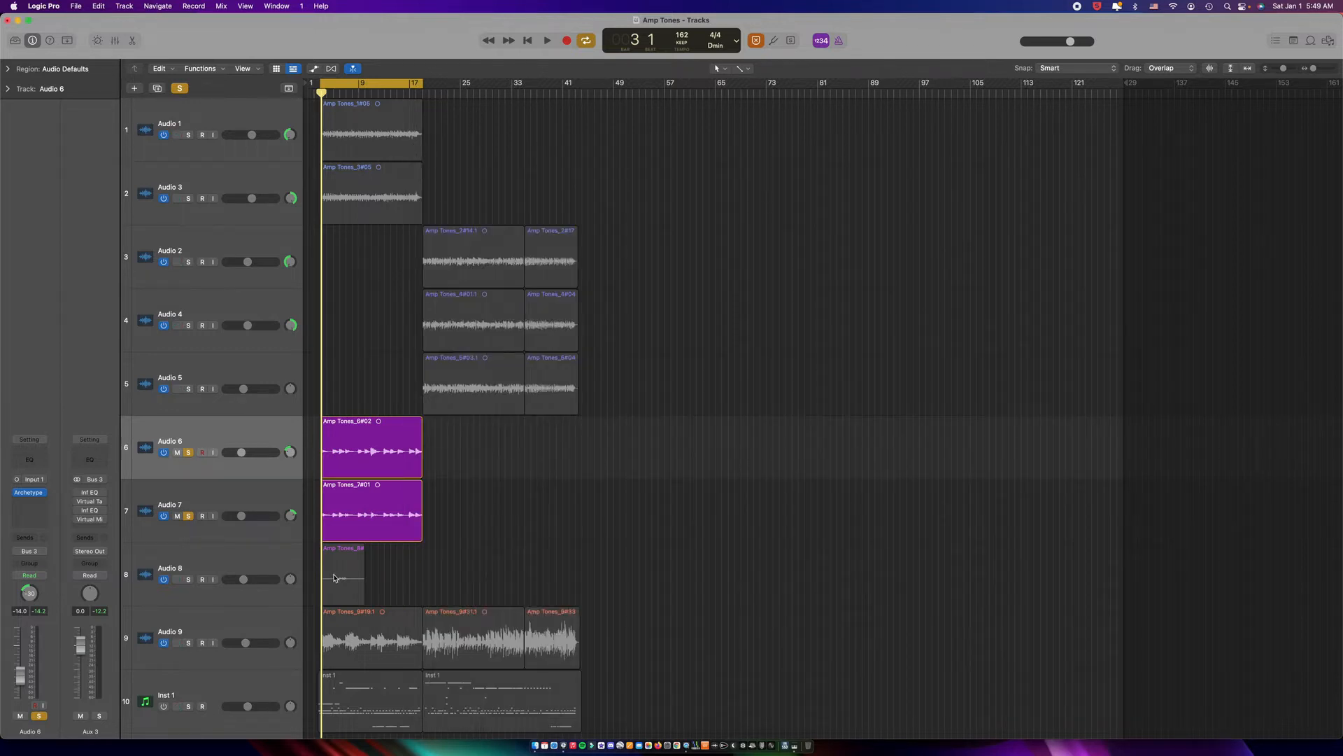
Add a send from Audio 6 to Bus 20, routed to Aux 4, and raise its send level
left_click(40, 539)
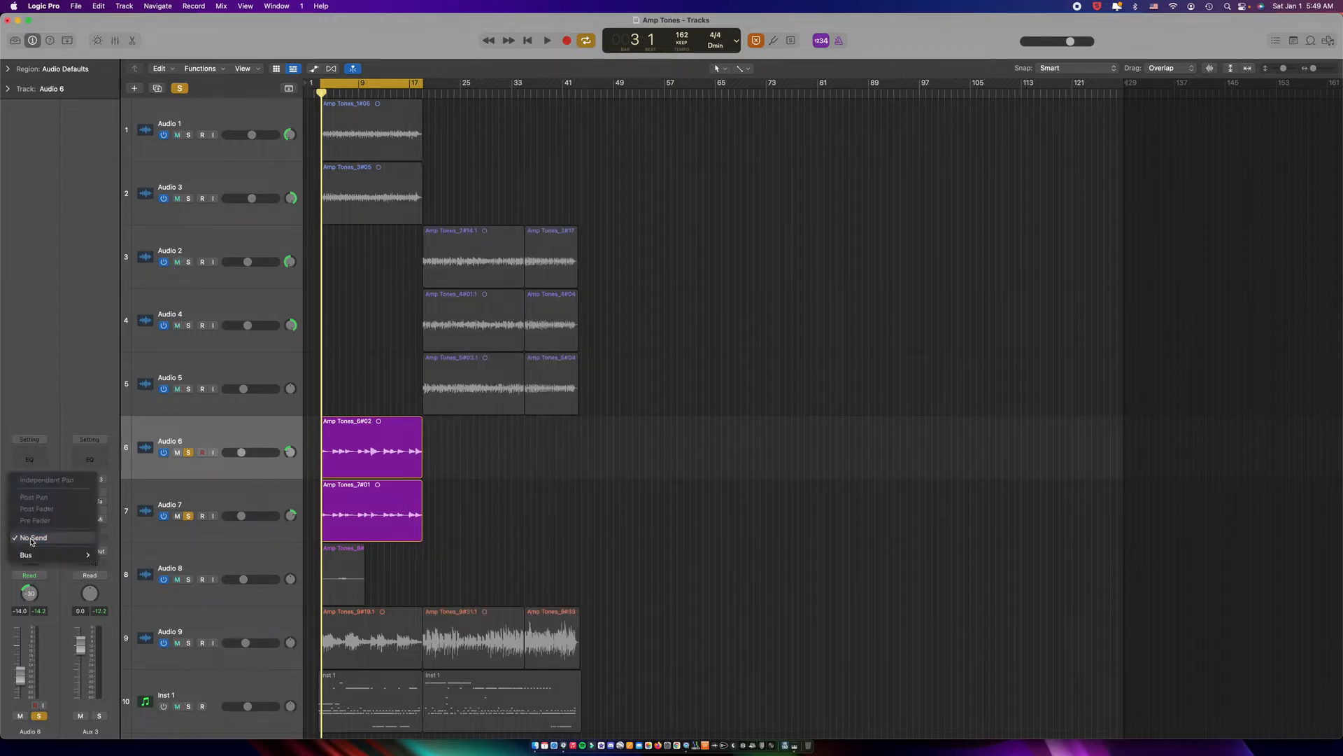
mouse_move(41, 556)
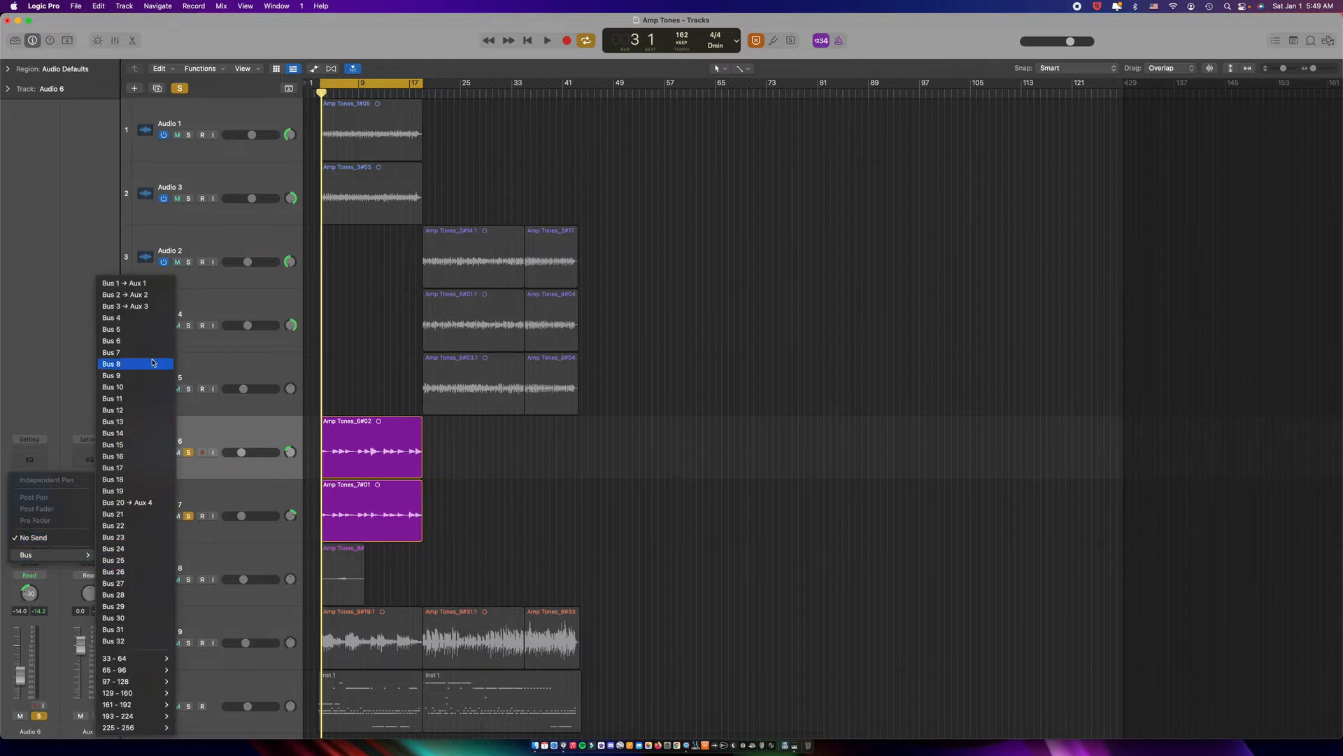
left_click(146, 516)
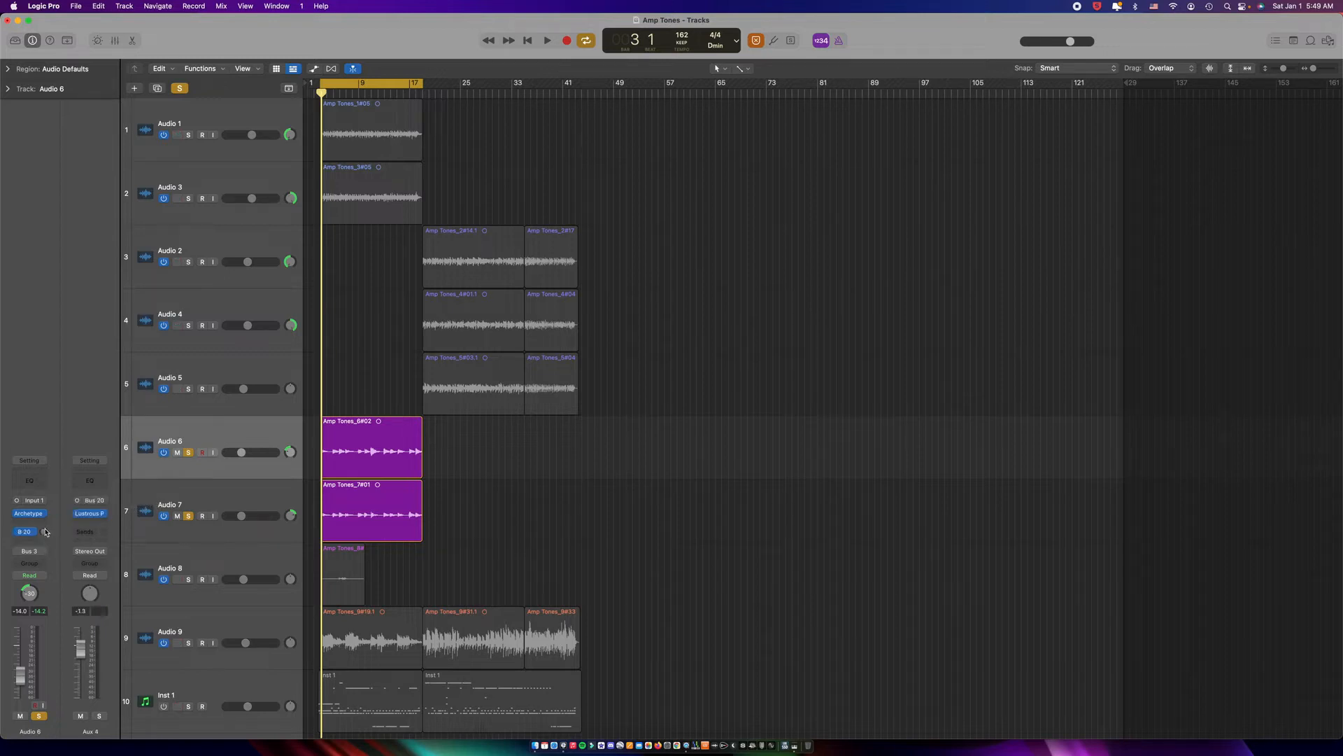
left_click_drag(44, 534, 52, 479)
Open the Lustrous Plates reverb on Aux 4 and review its equalisation and reverberation settings
left_click(91, 515)
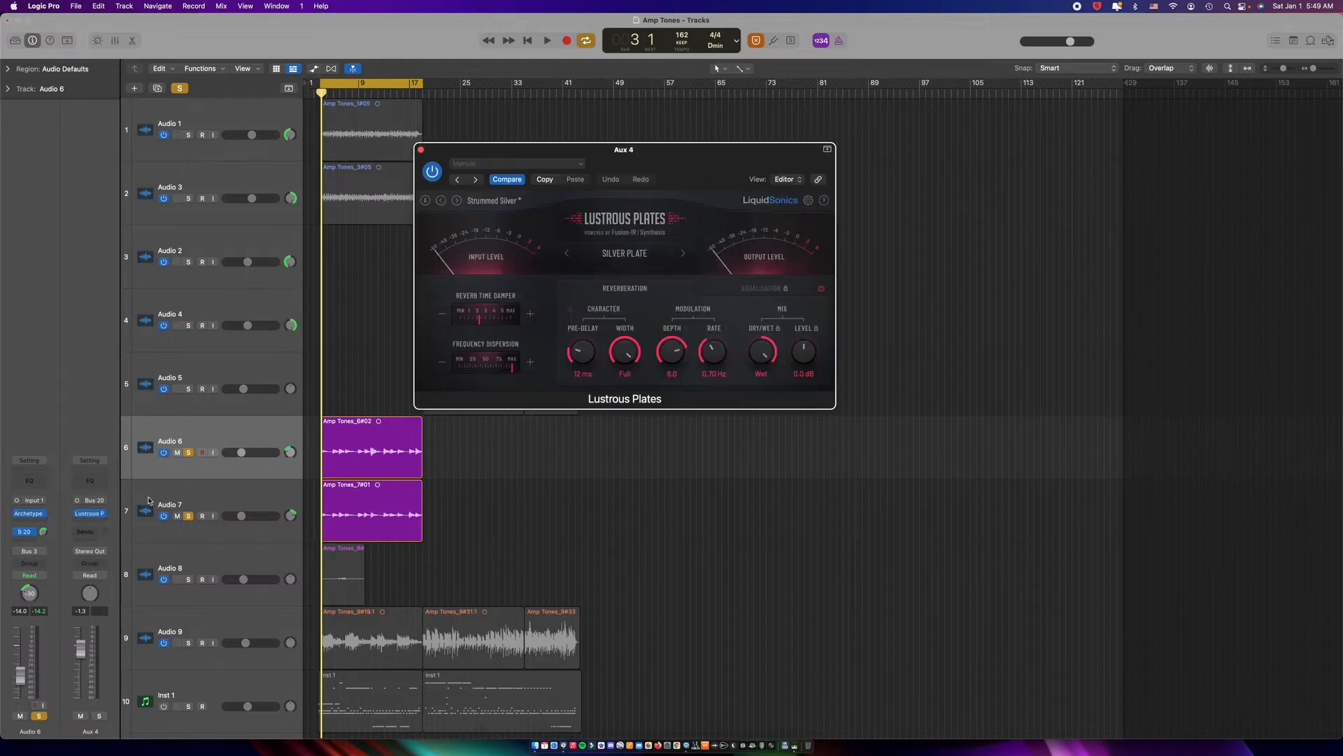
left_click(759, 356)
left_click(770, 289)
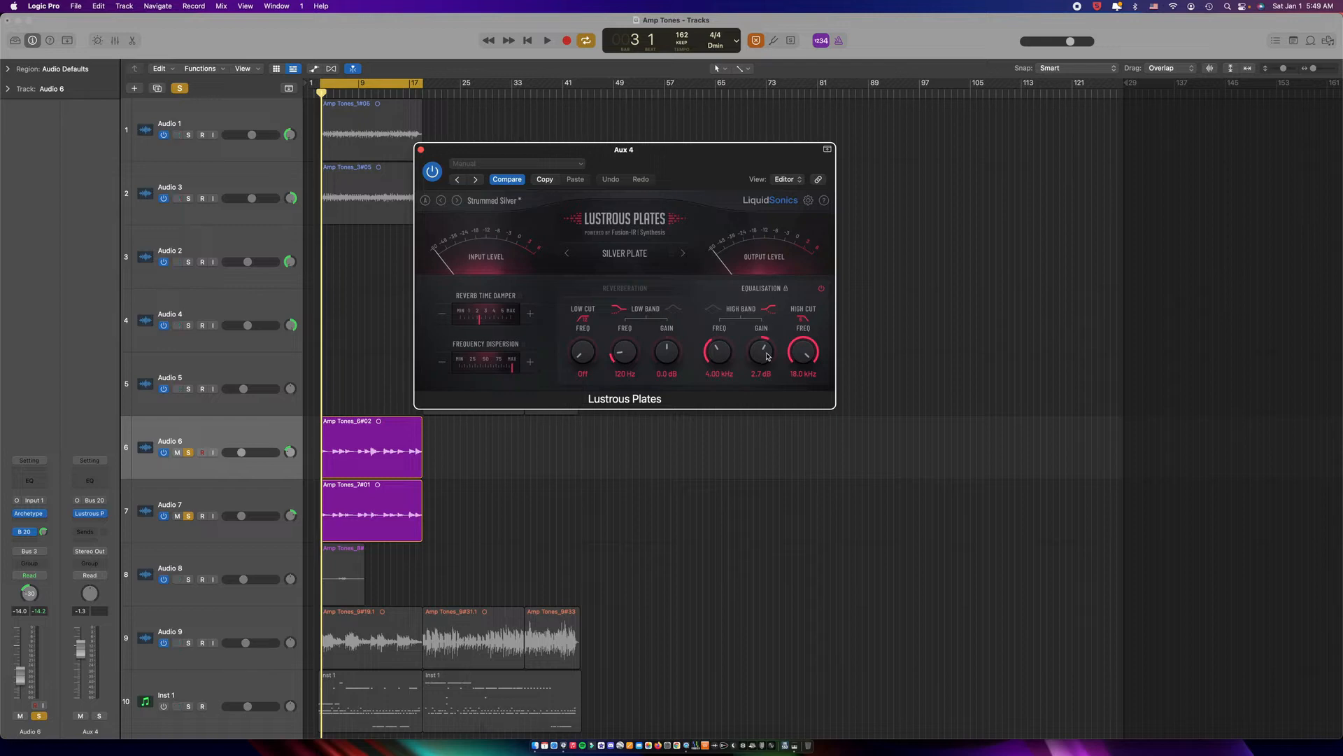
left_click(655, 287)
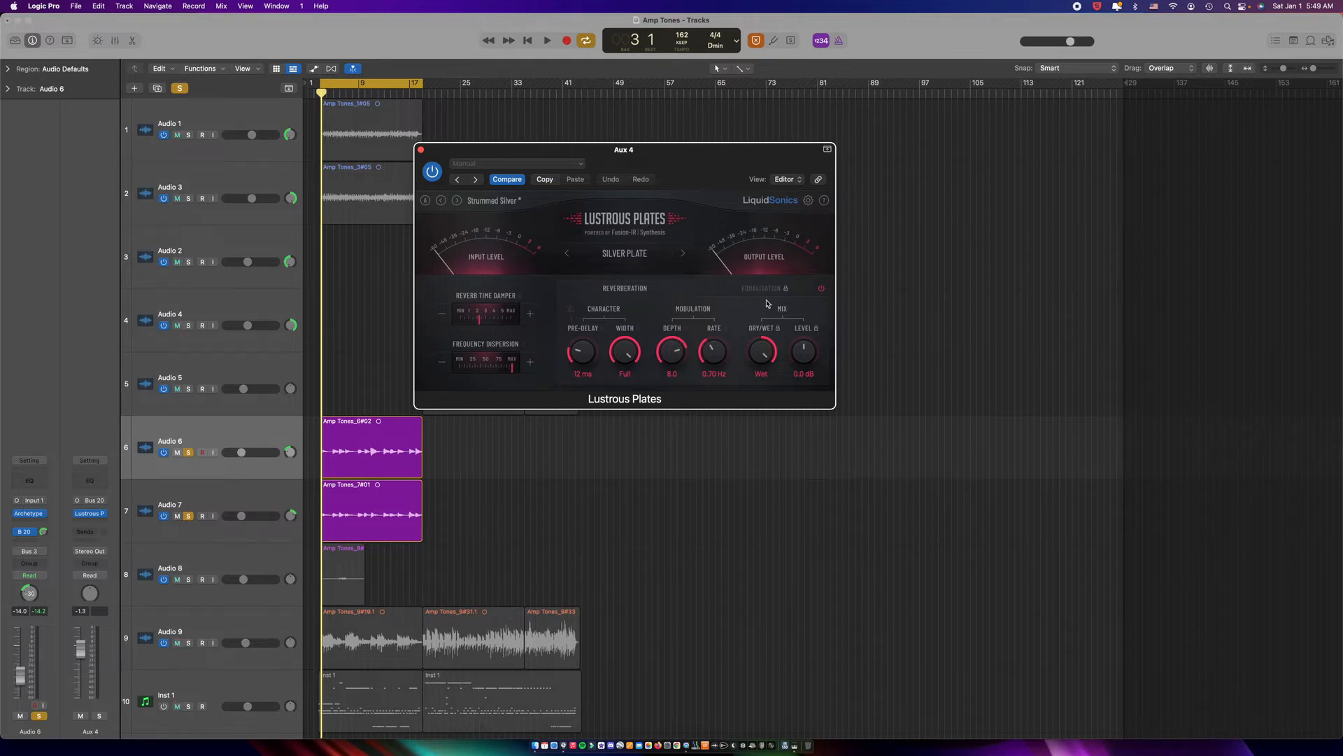
left_click_drag(670, 165, 668, 166)
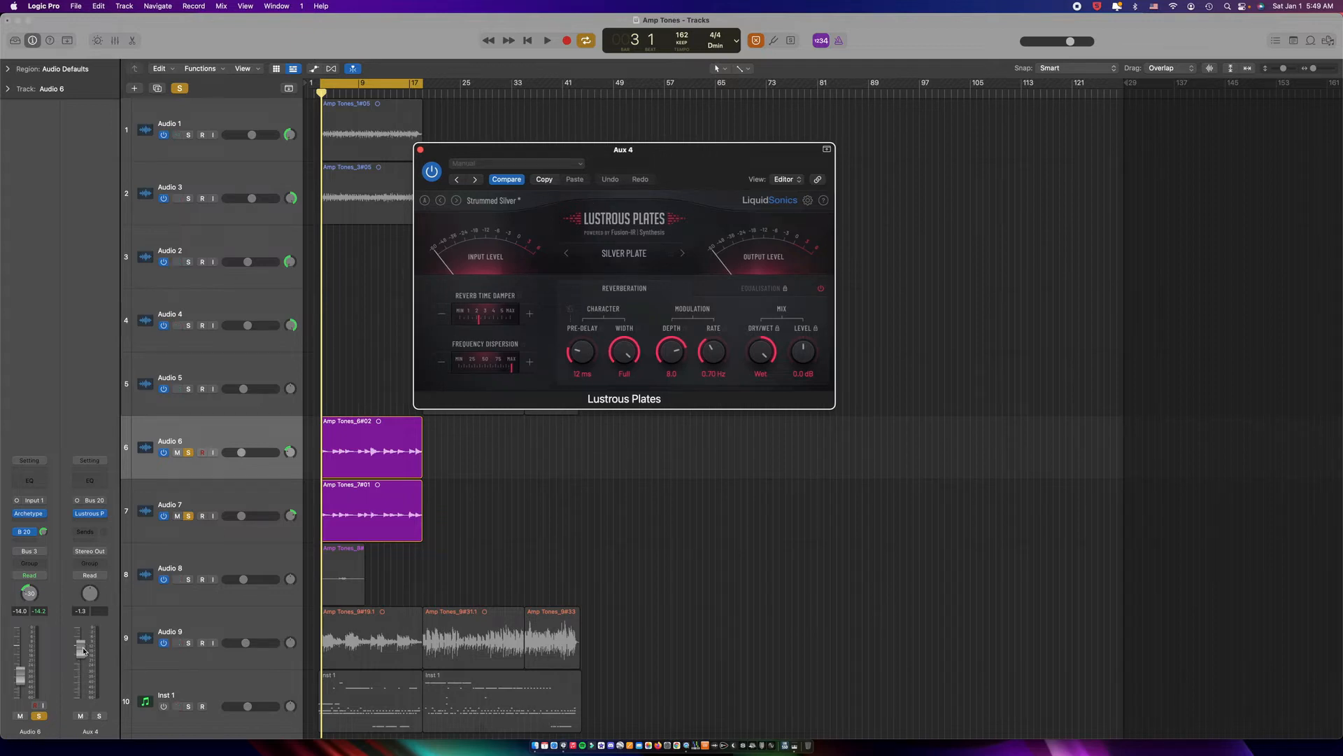
Lower the Aux 4 volume fader to -5.0 dB and briefly check the channel levels in the mixer
mouse_move(83, 651)
left_mouse_down()
mouse_move(81, 682)
mouse_move(82, 638)
mouse_move(91, 661)
left_mouse_up()
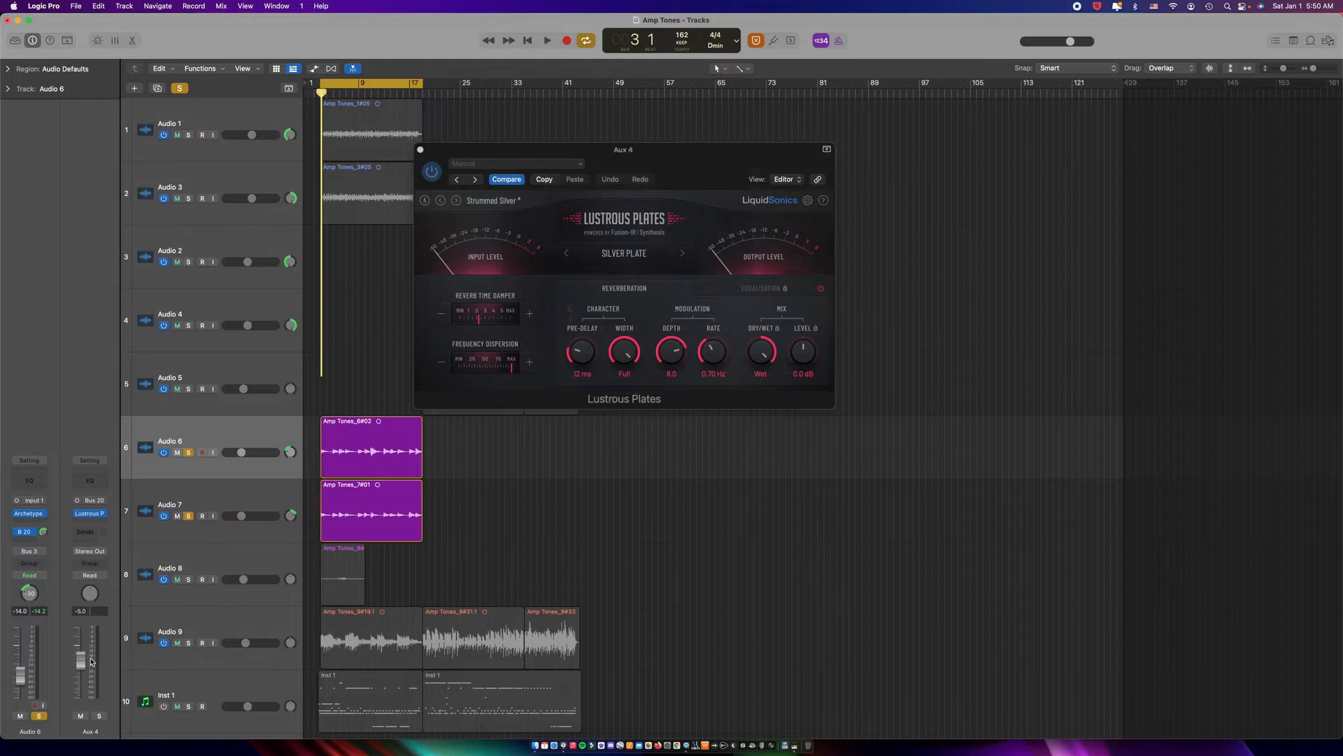
key("x")
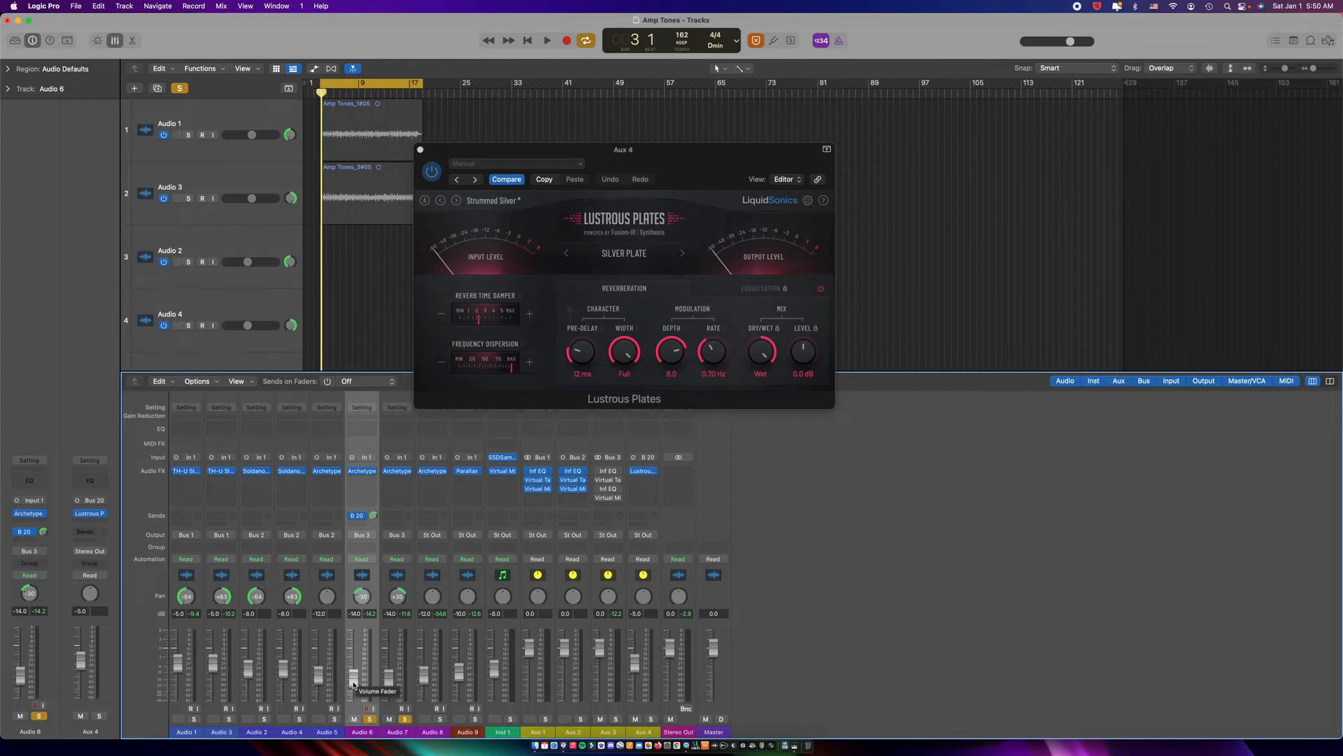
key("x")
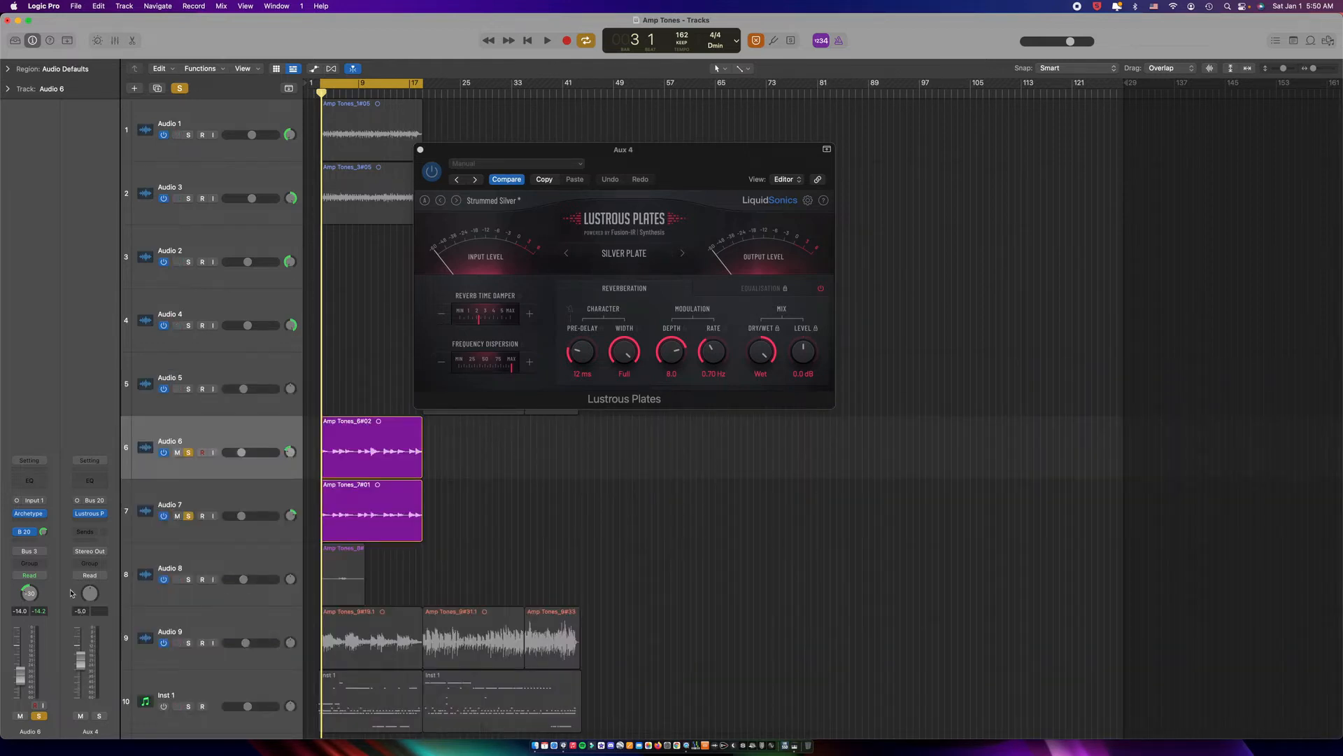
Remove the Bus 20 send from Audio 6, open its Archetype Plini, and close the Lustrous Plates plug-in
left_click(28, 532)
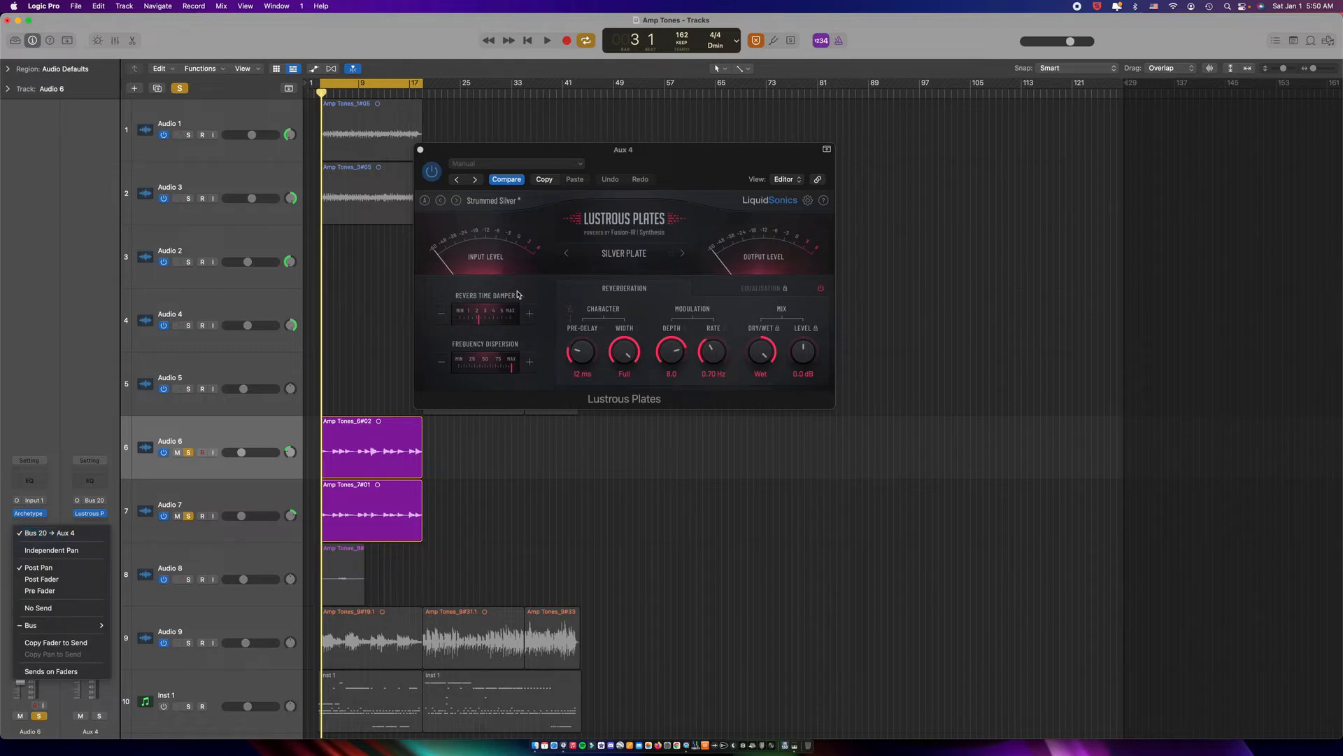
left_click(73, 608)
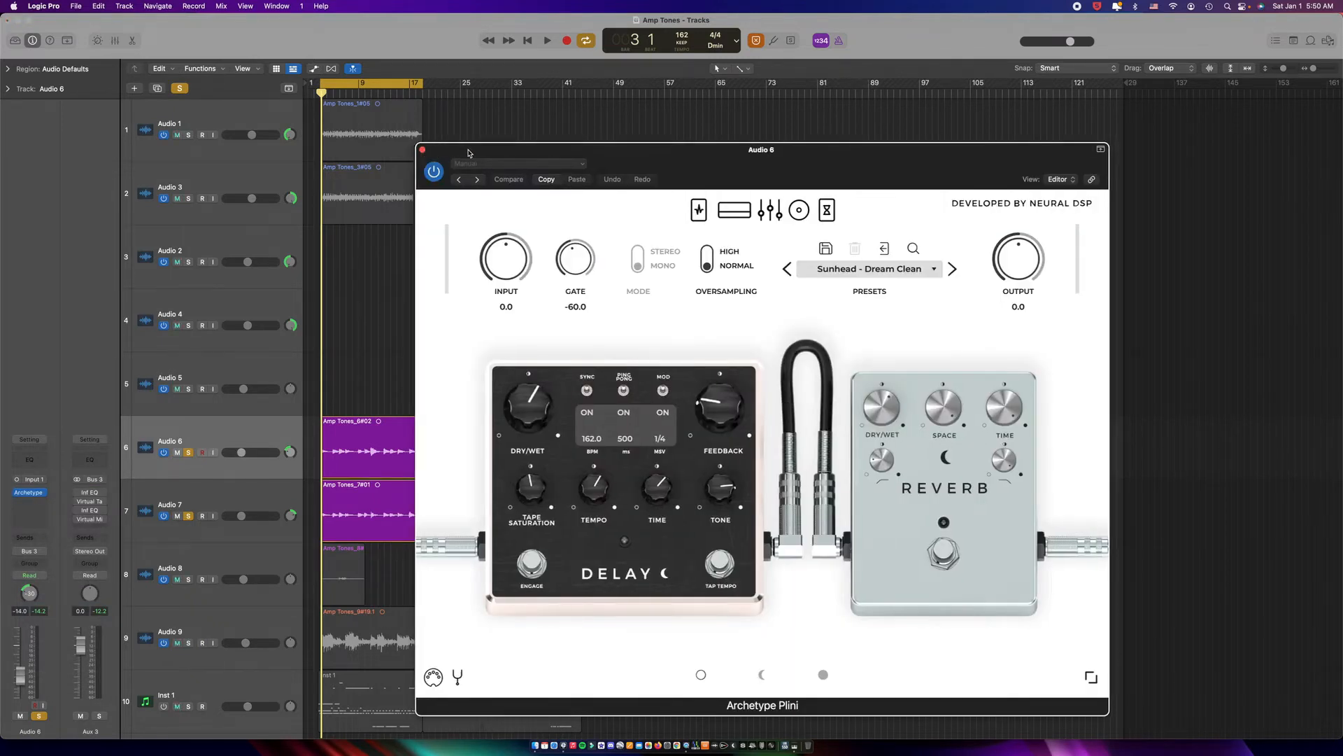
left_click_drag(463, 152, 567, 151)
left_click(424, 151)
left_click(420, 149)
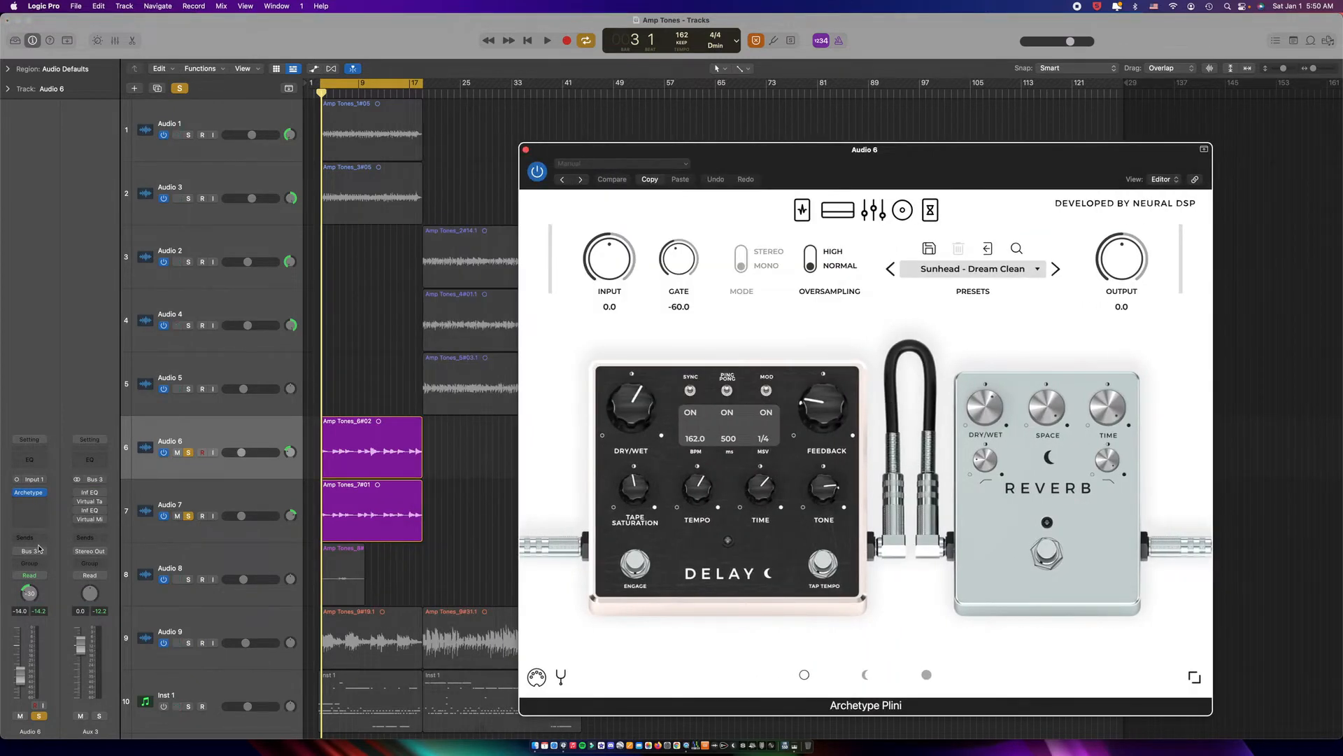
Engage the reverb and delay pedals in Archetype Plini on Audio 6, select Audio 7, and close the plug-in
left_click_drag(860, 179, 687, 136)
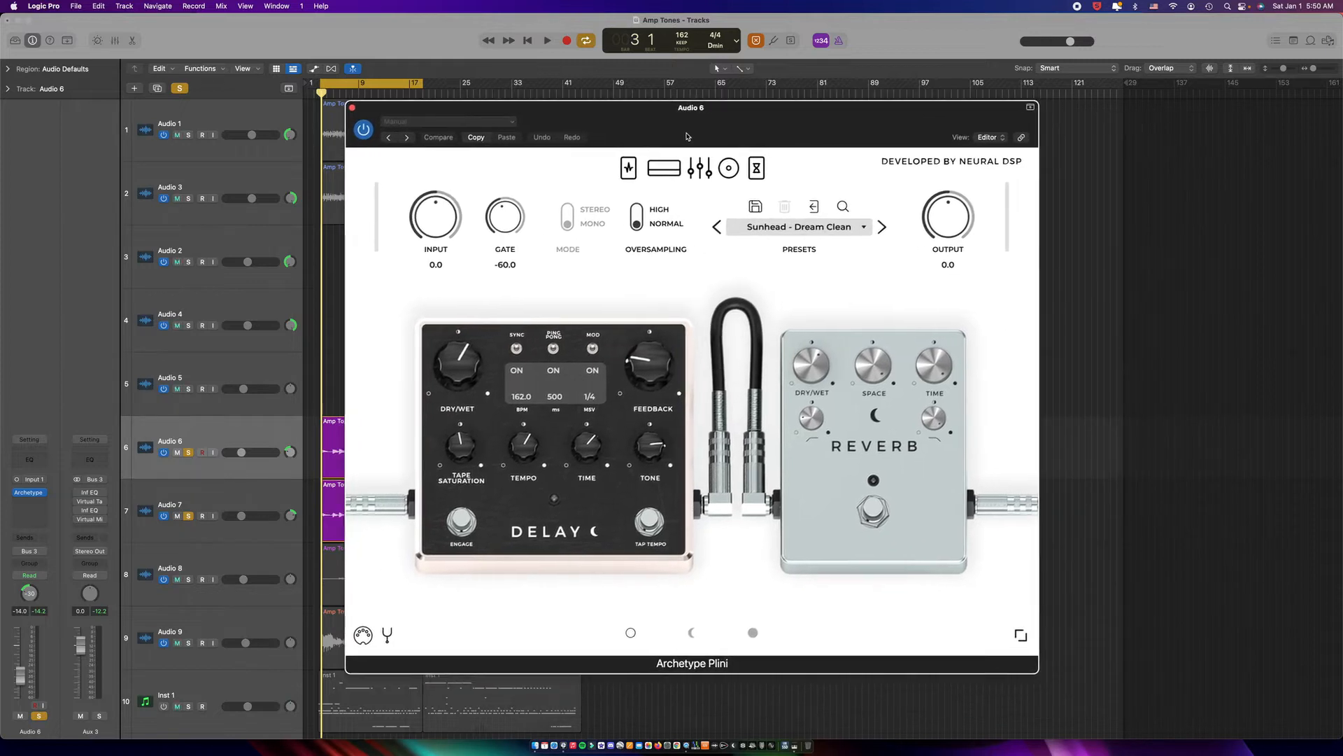
left_click(872, 509)
left_click(463, 522)
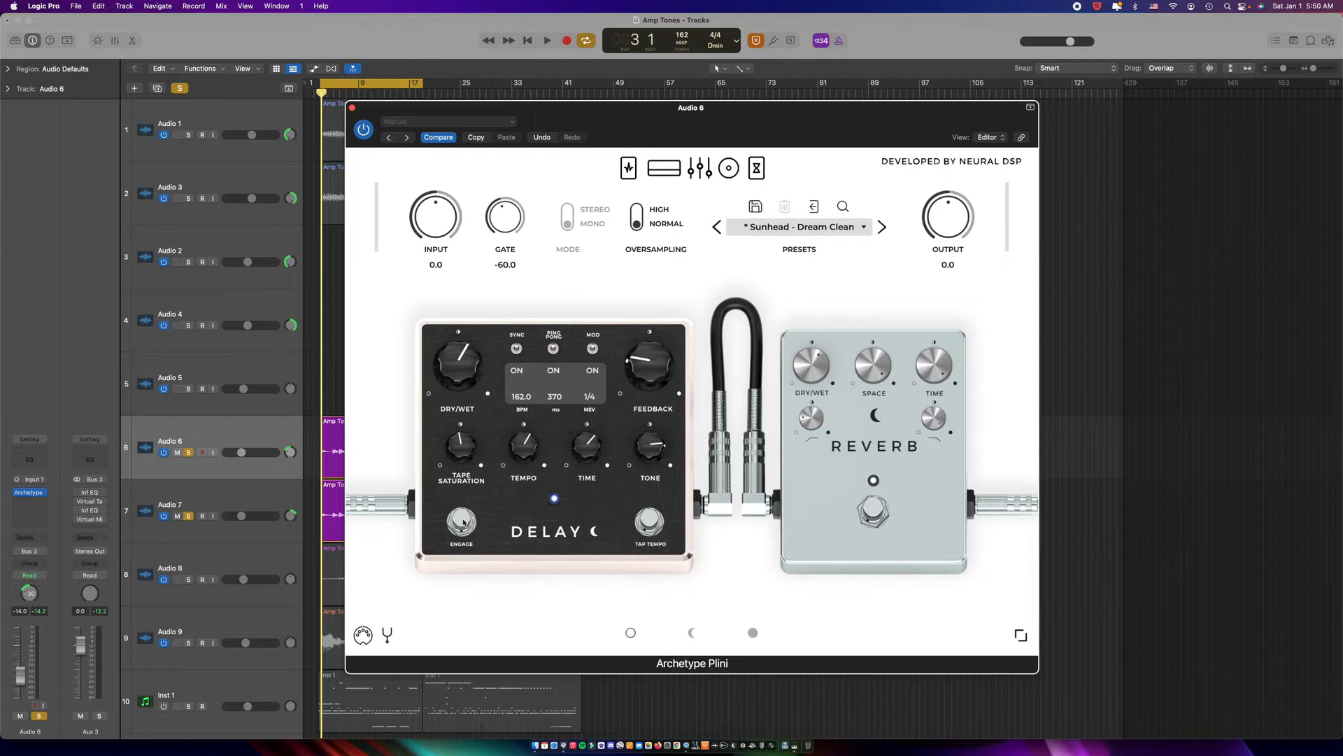
left_click(253, 496)
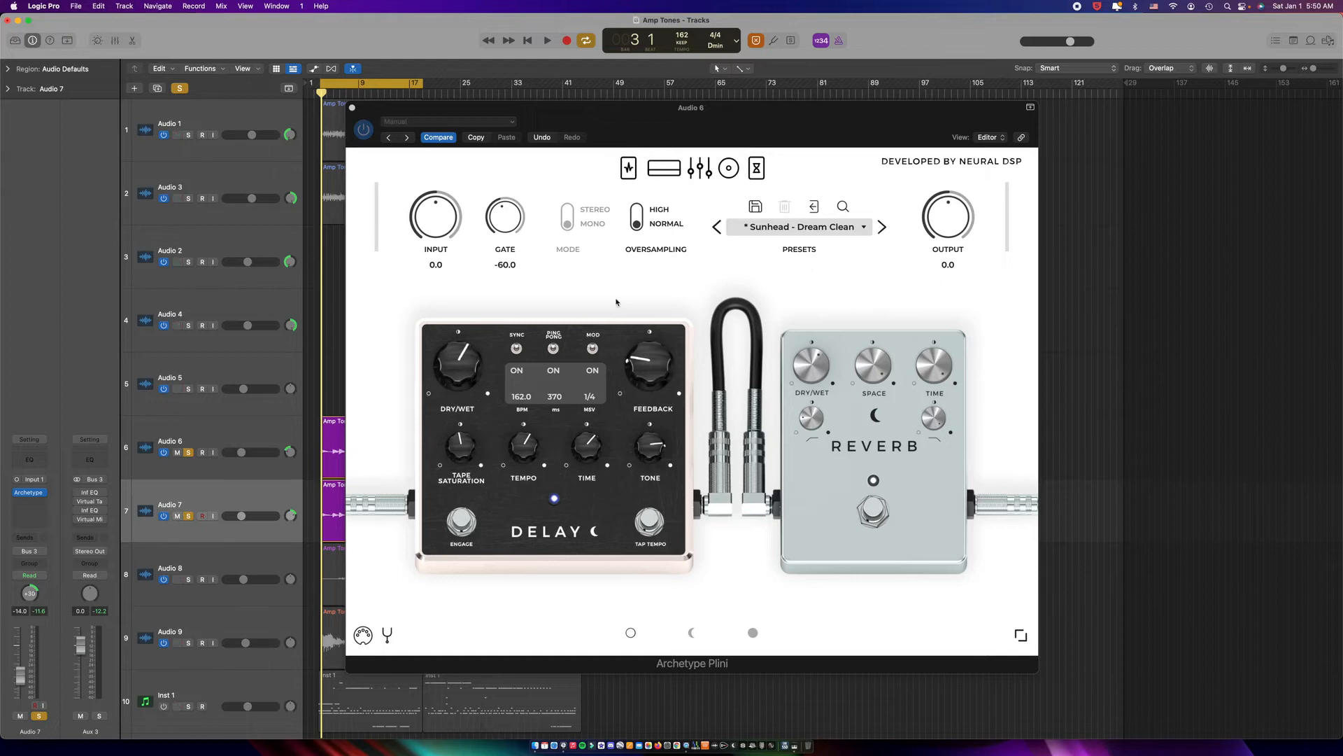
left_click(352, 109)
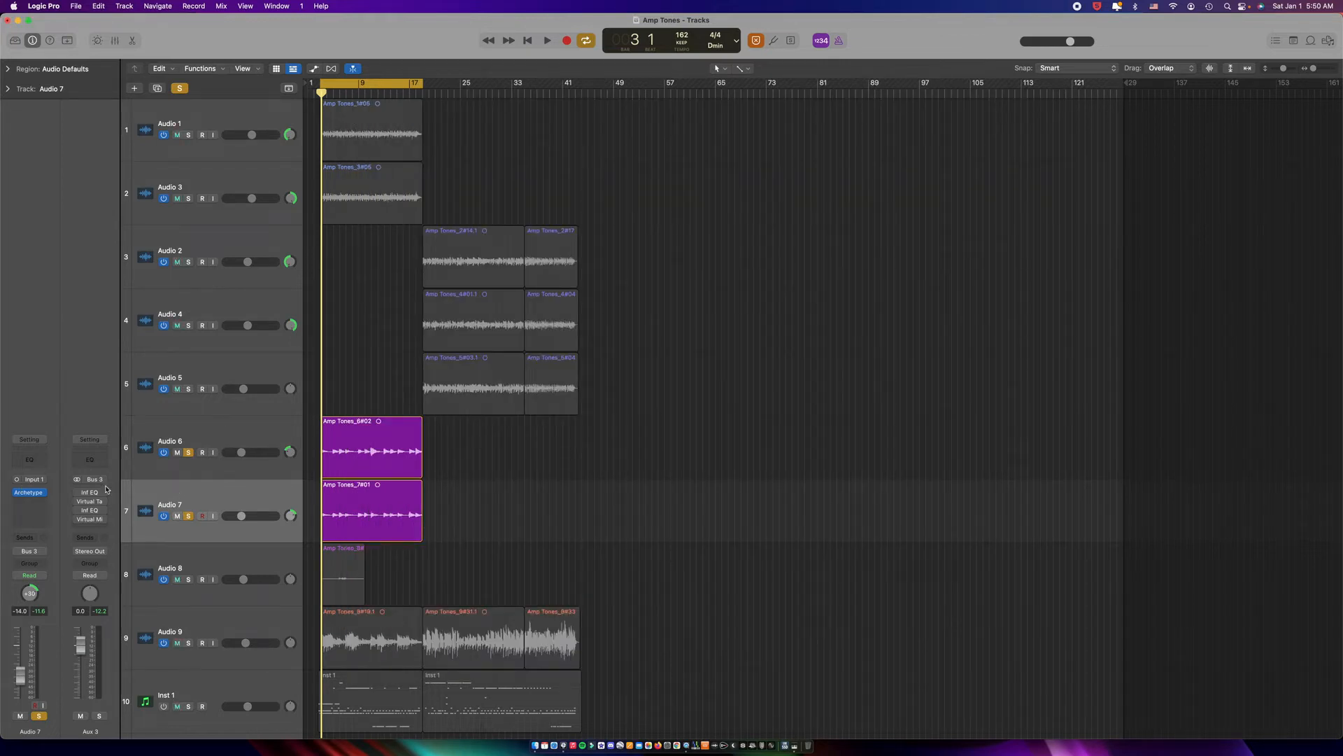
Select Audio 6 and briefly play the soloed clean guitars from bar 3 to about bar 5
left_click(226, 430)
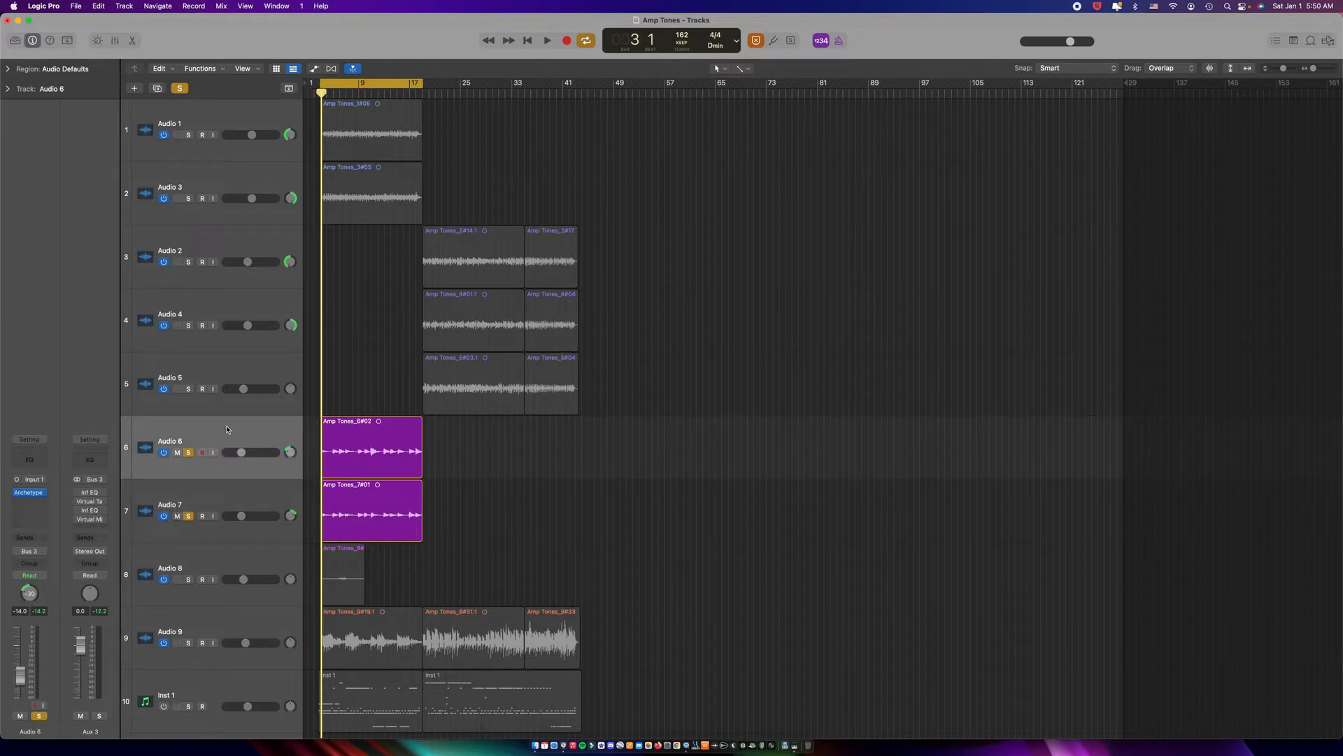
key("space")
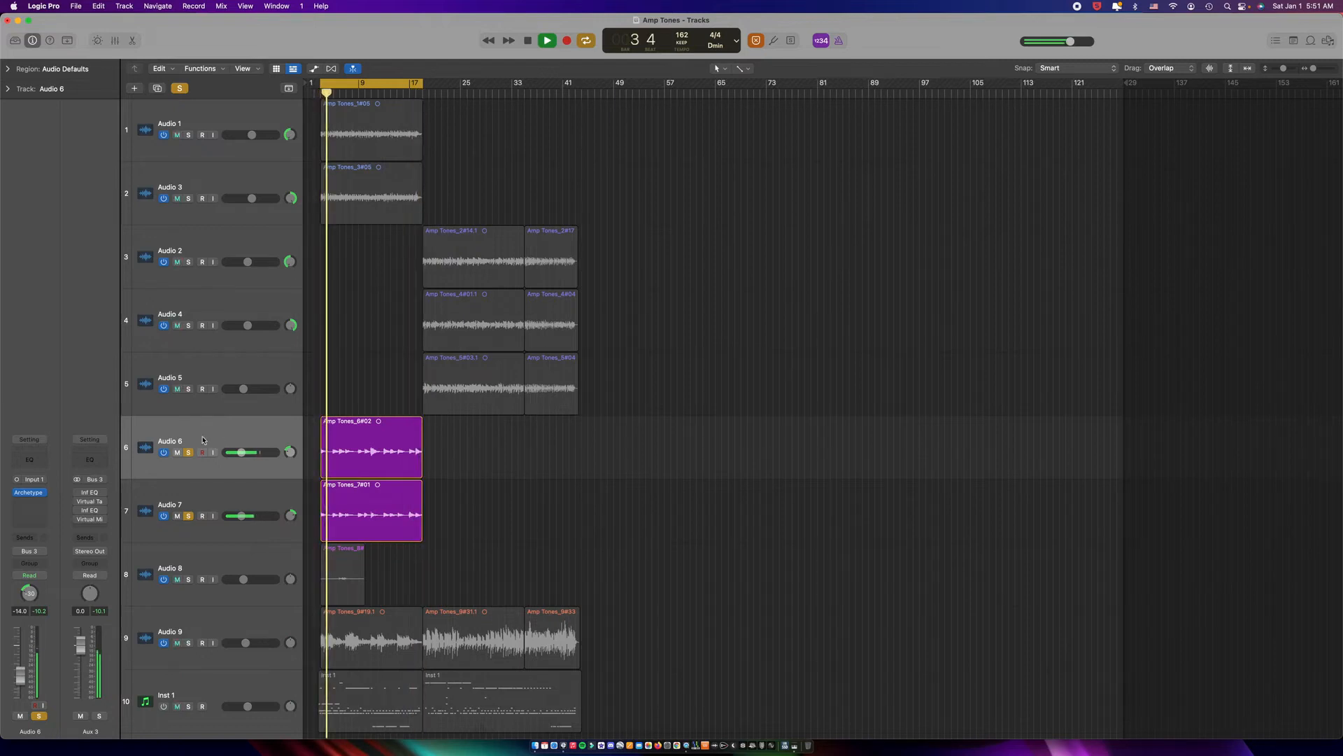
key("space")
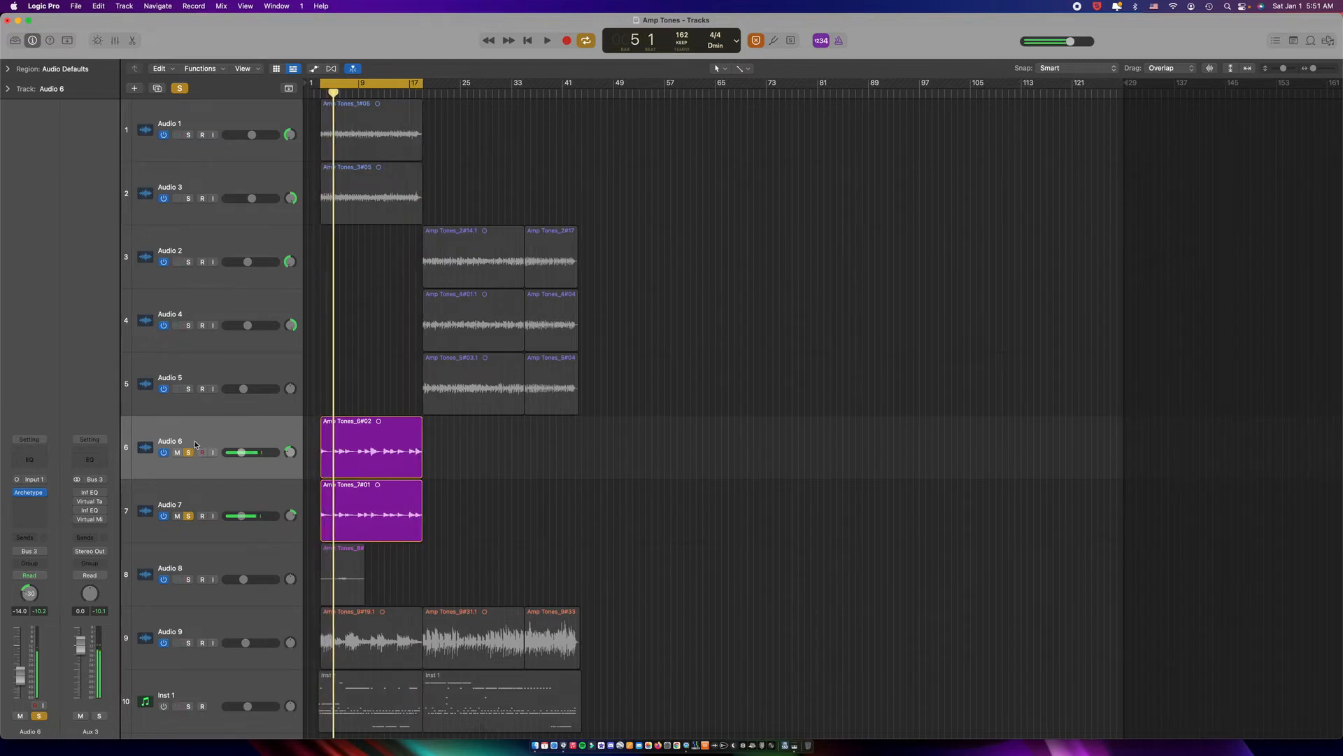
Open the first Inf EQ on Aux 3 and, during playback, deepen the Band 1 cut to about -6.9 dB at 647 Hz
mouse_move(79, 495)
left_click(92, 495)
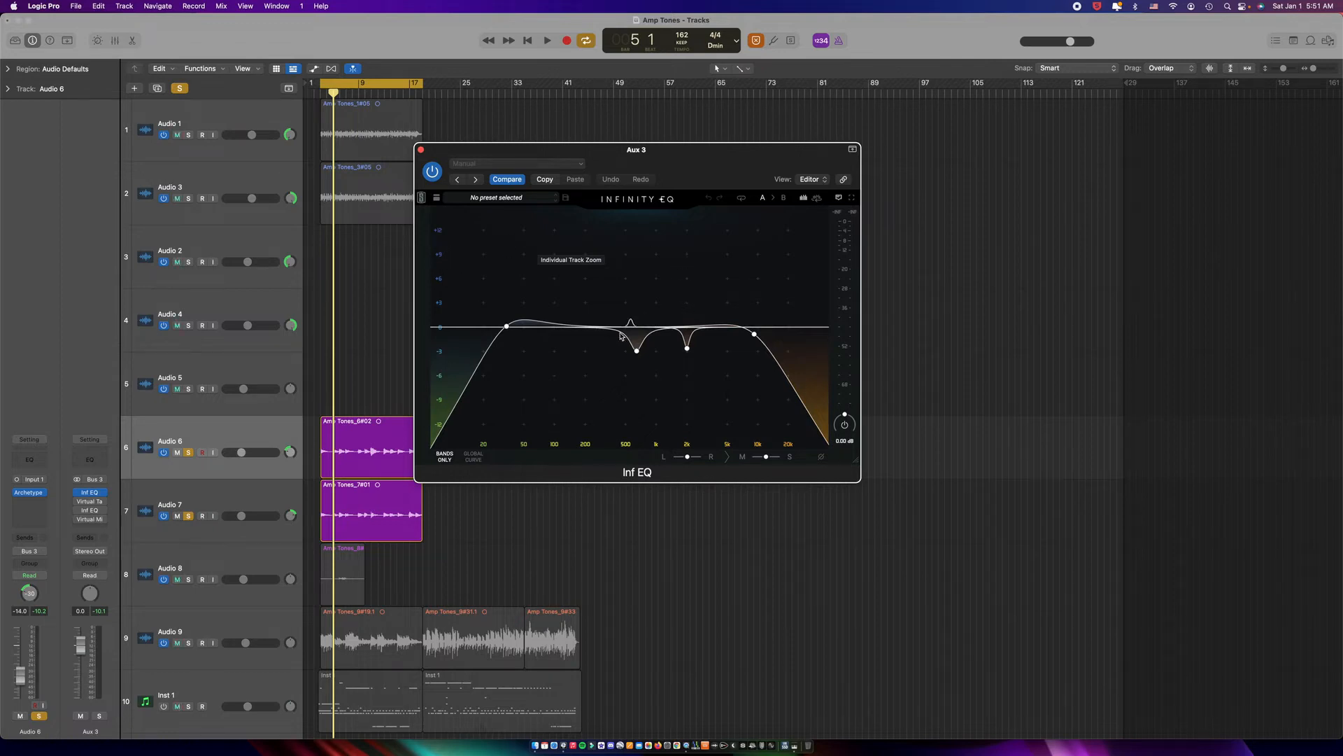
mouse_move(637, 352)
key("space")
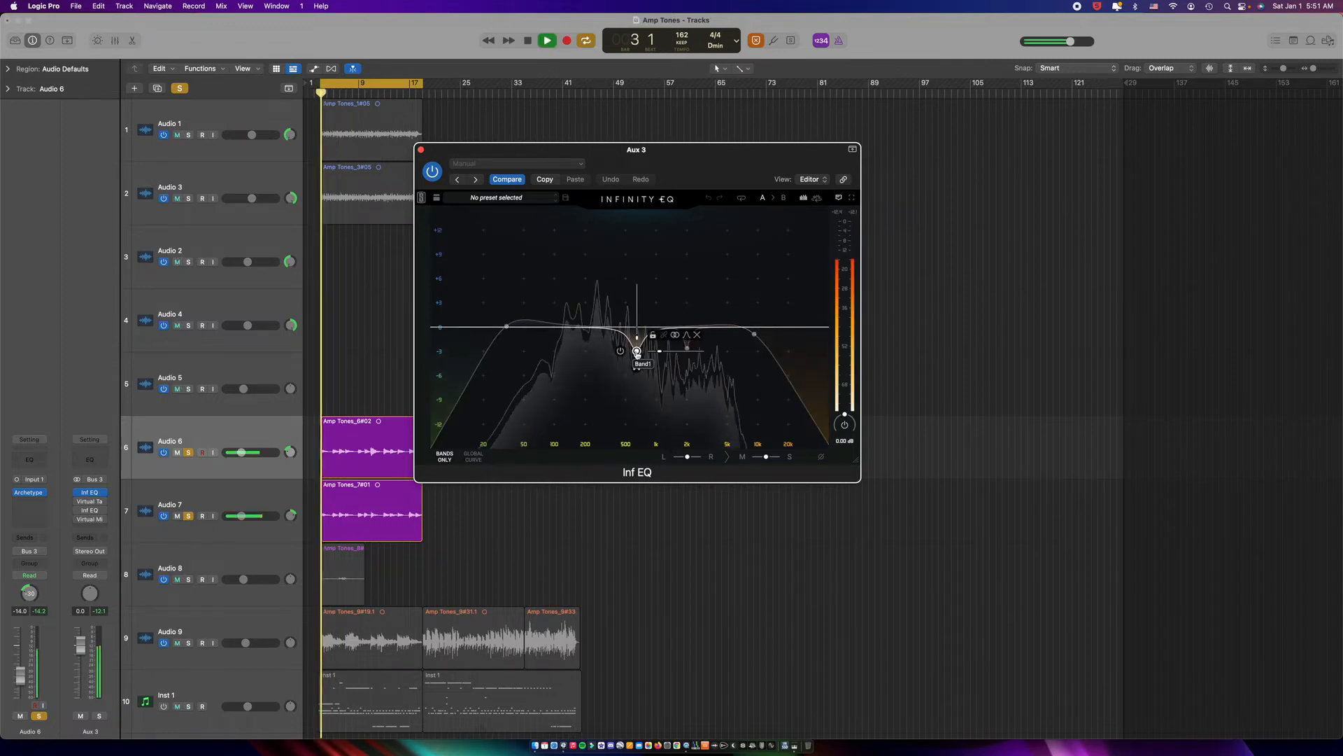
mouse_move(637, 352)
left_mouse_down()
mouse_move(636, 231)
mouse_move(638, 346)
left_mouse_up()
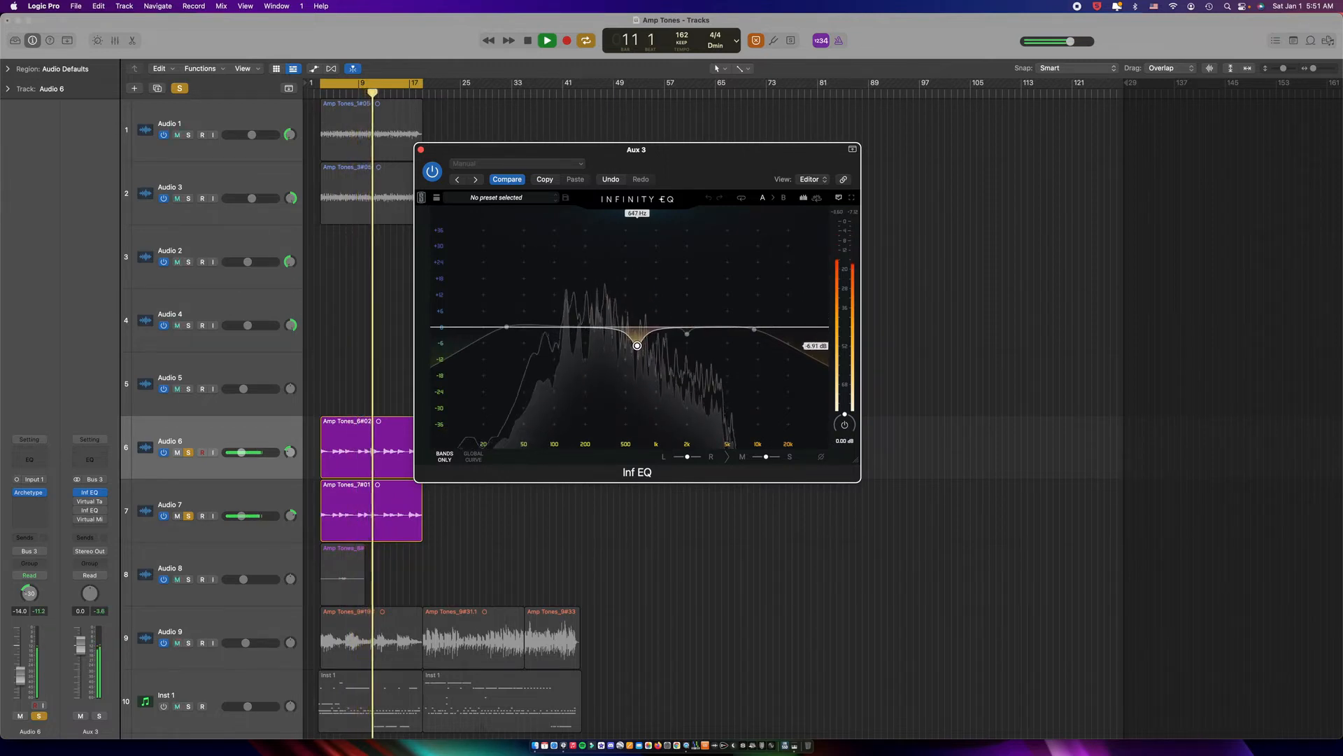
key("space")
Adjust the Band 1 cut to about -5.1 dB at 655 Hz and the Band 2 cut to about -5.6 dB at 2.07 kHz
left_click(687, 348)
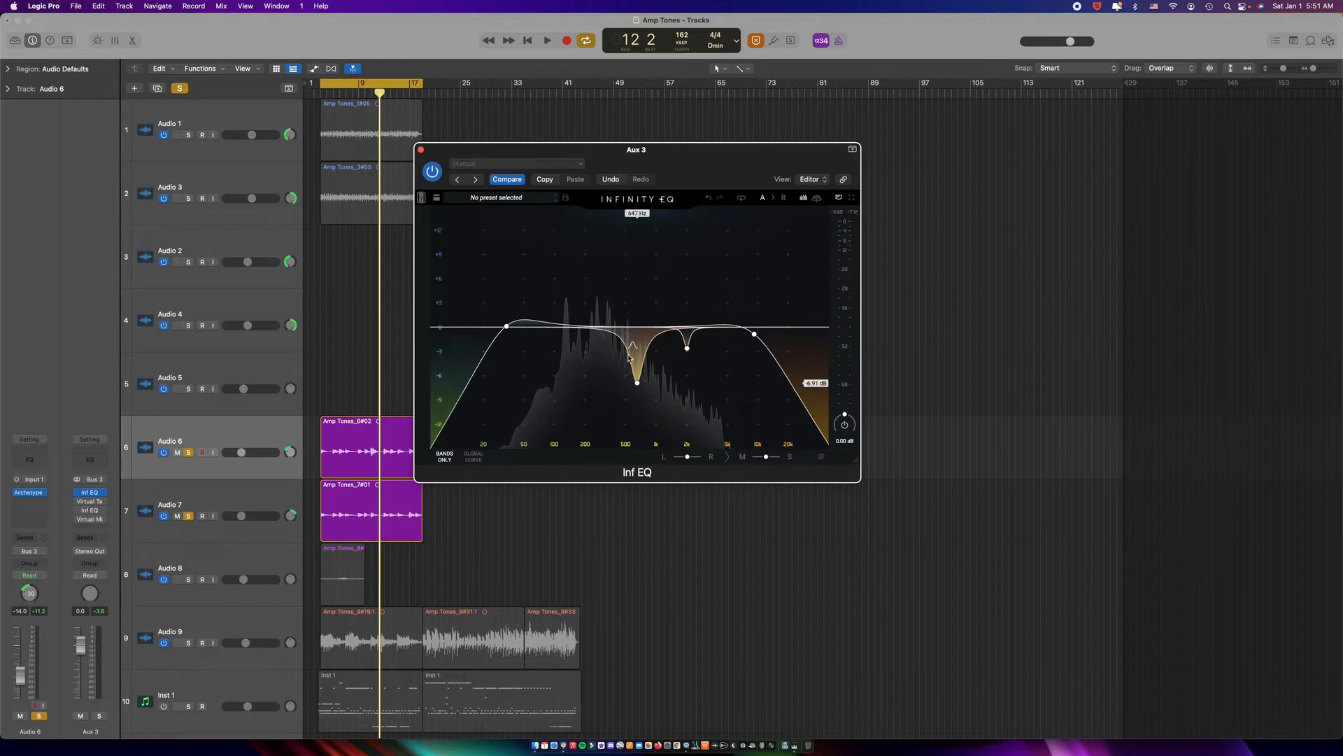
mouse_move(638, 384)
left_click_drag(637, 384, 637, 368)
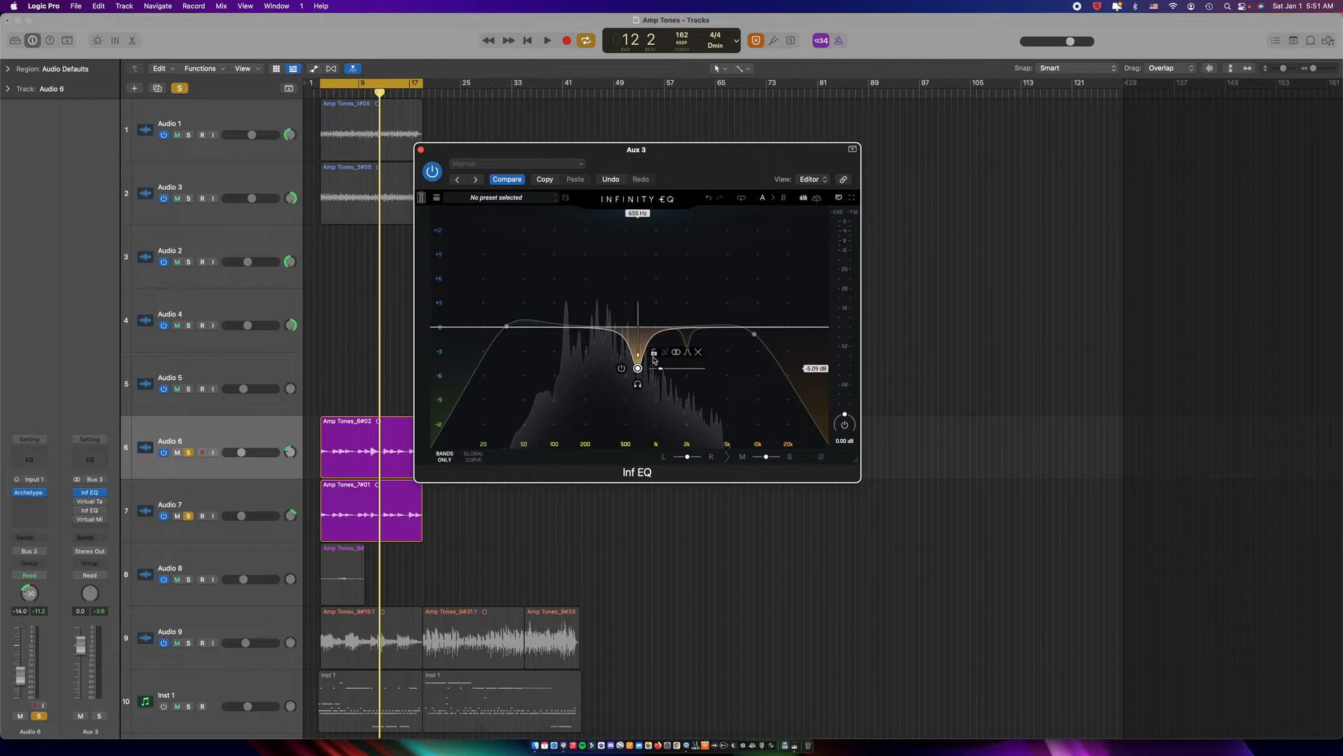
mouse_move(689, 350)
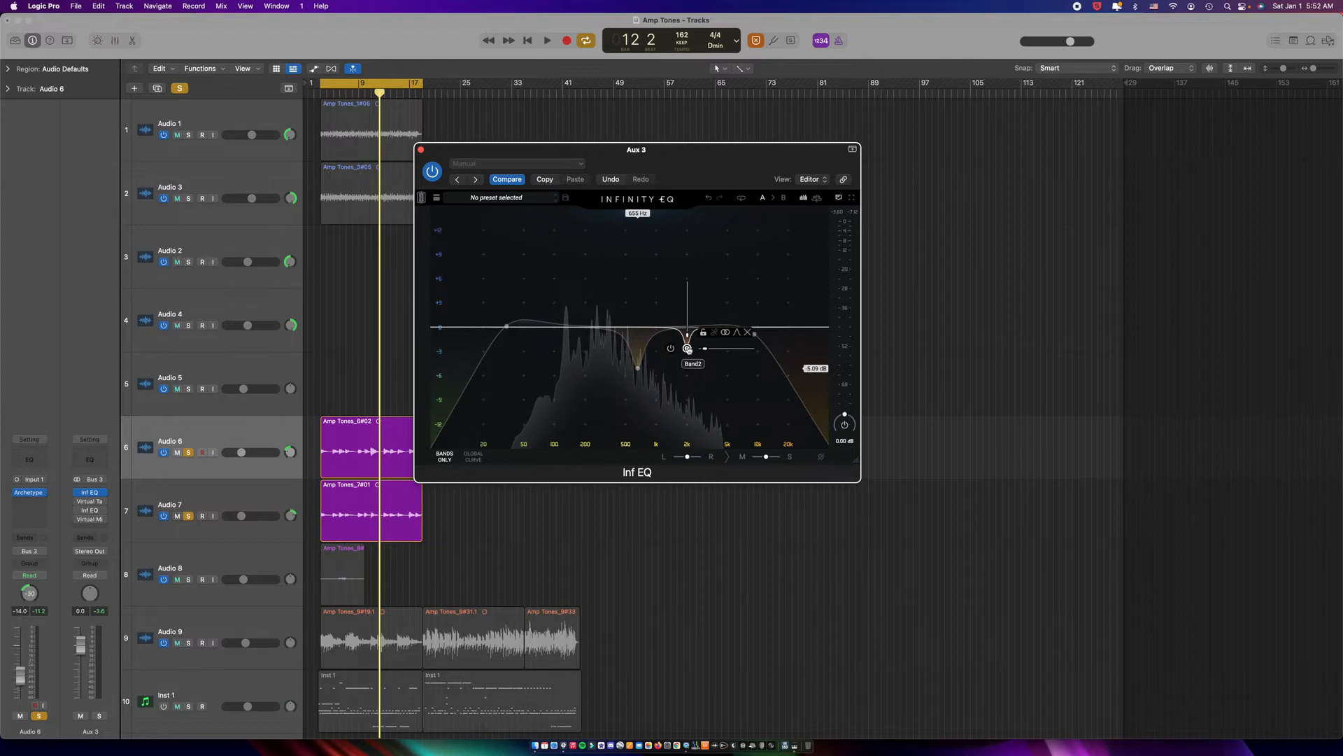
mouse_move(687, 350)
left_mouse_down()
mouse_move(690, 231)
mouse_move(689, 341)
left_mouse_up()
Play the soloed guitars and compare the sound with the first Inf EQ on Aux 3 bypassed and active
key("space")
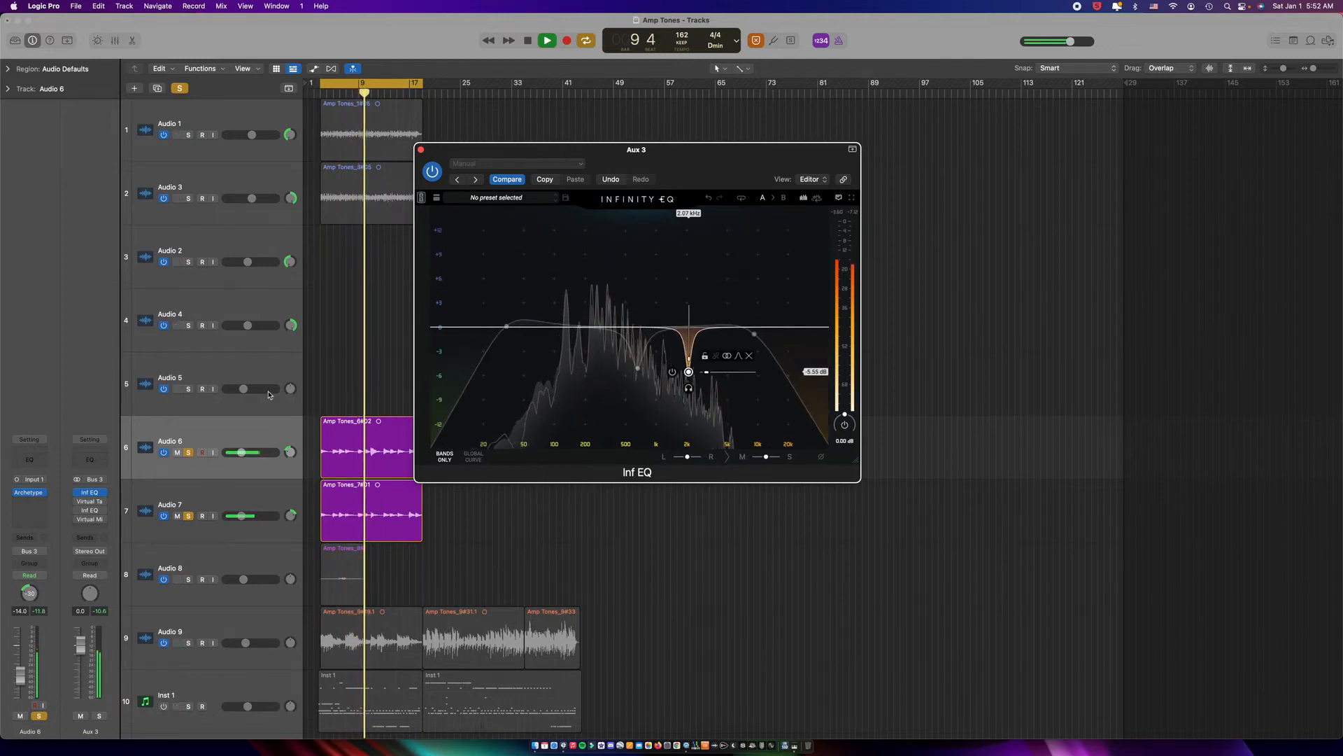
mouse_move(79, 494)
key("space")
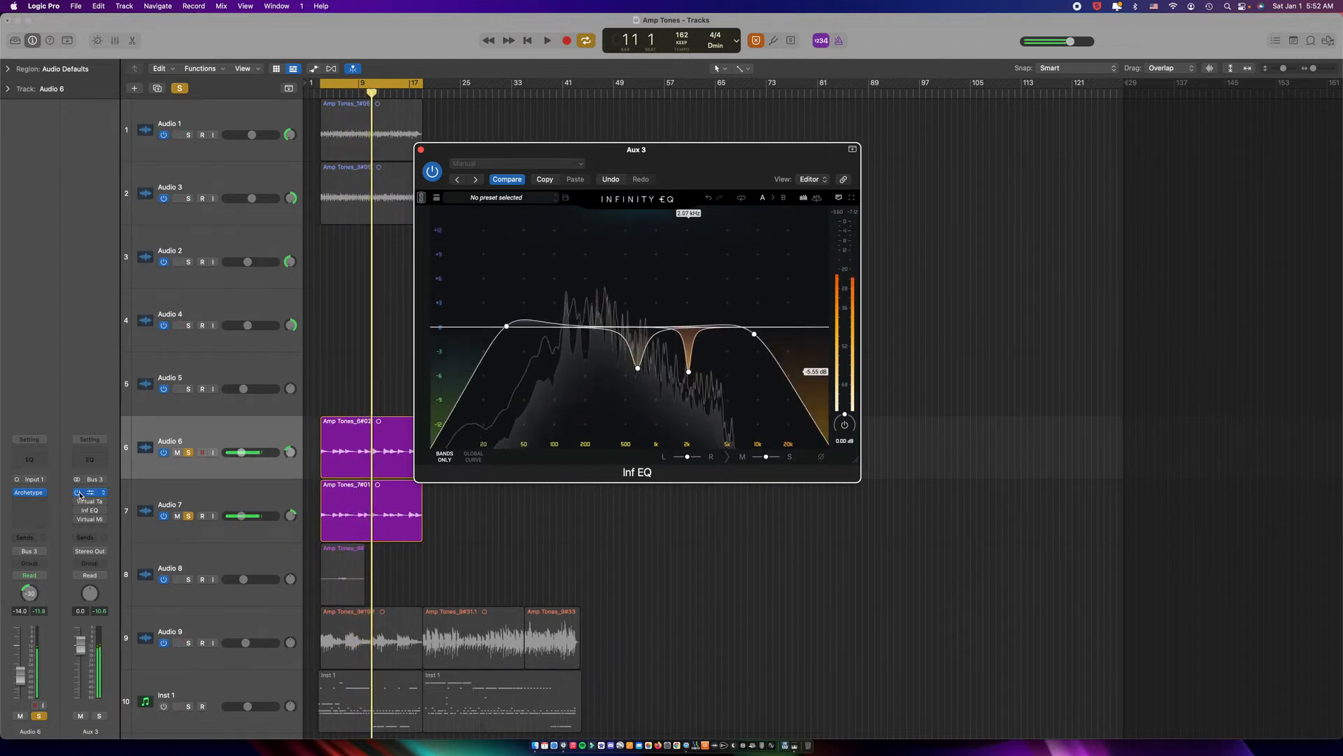
key("space")
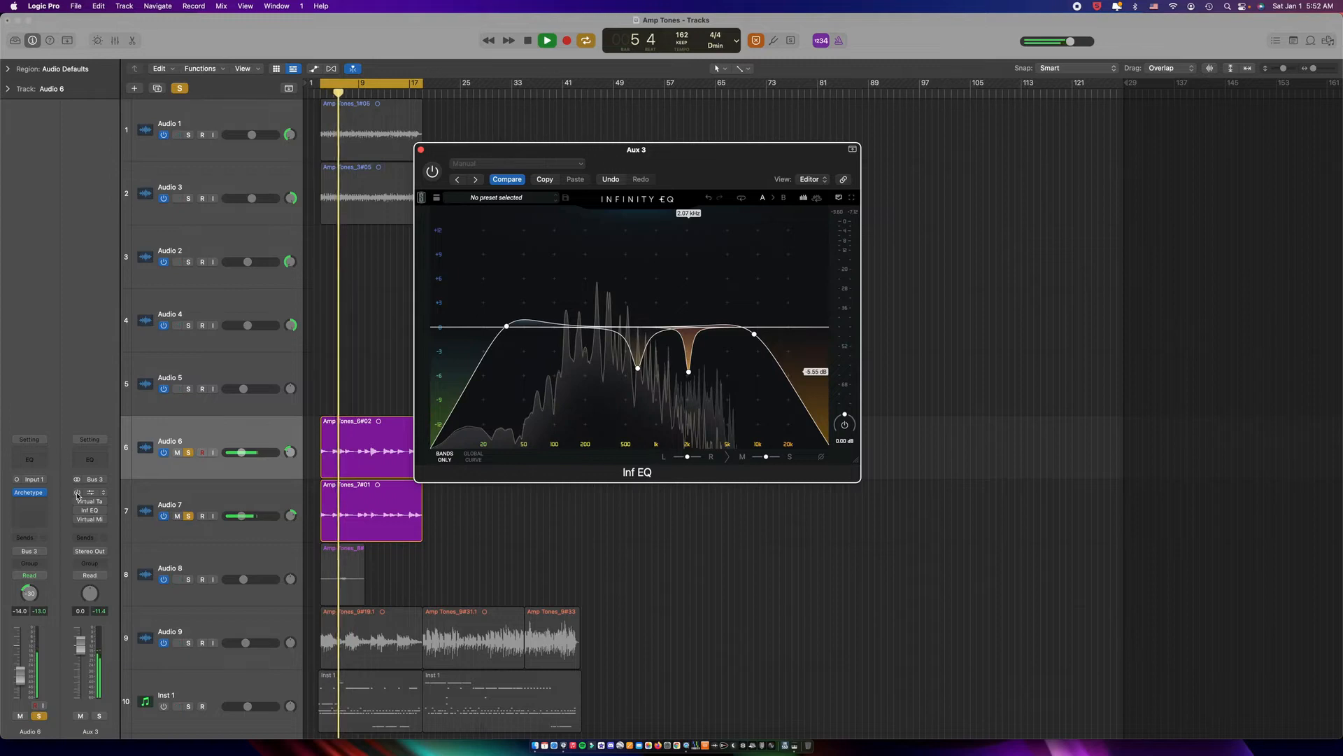
left_click(77, 494)
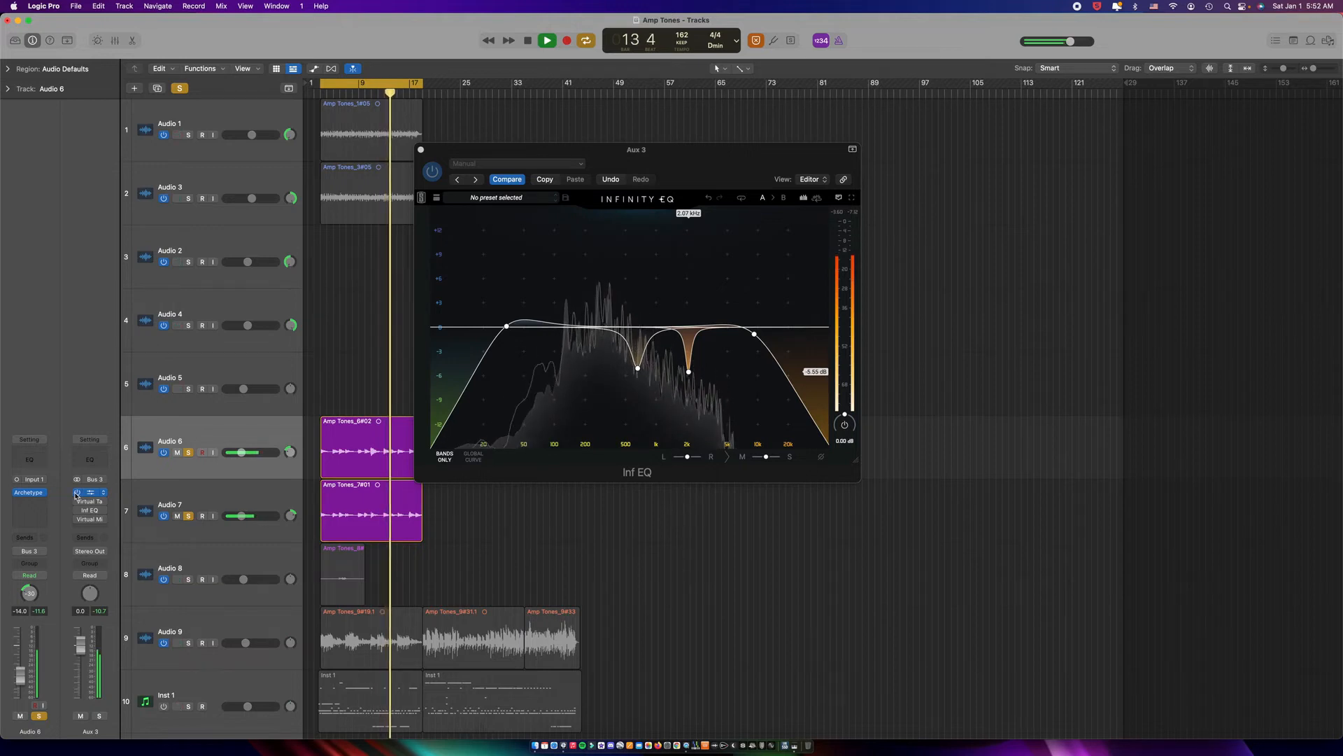
key("space")
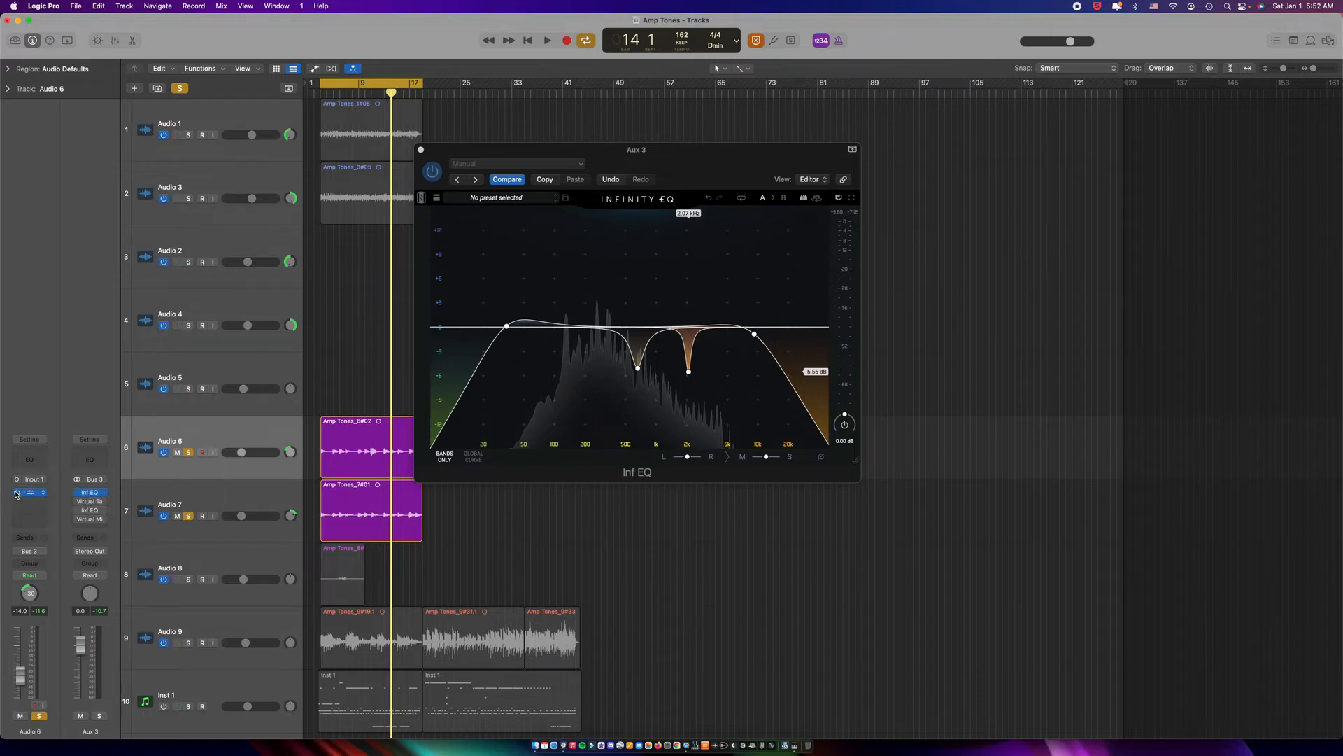
Review Virtual Tape Machines and the second Inf EQ on Aux 3, and bring the first Inf EQ back to the front
left_click(90, 501)
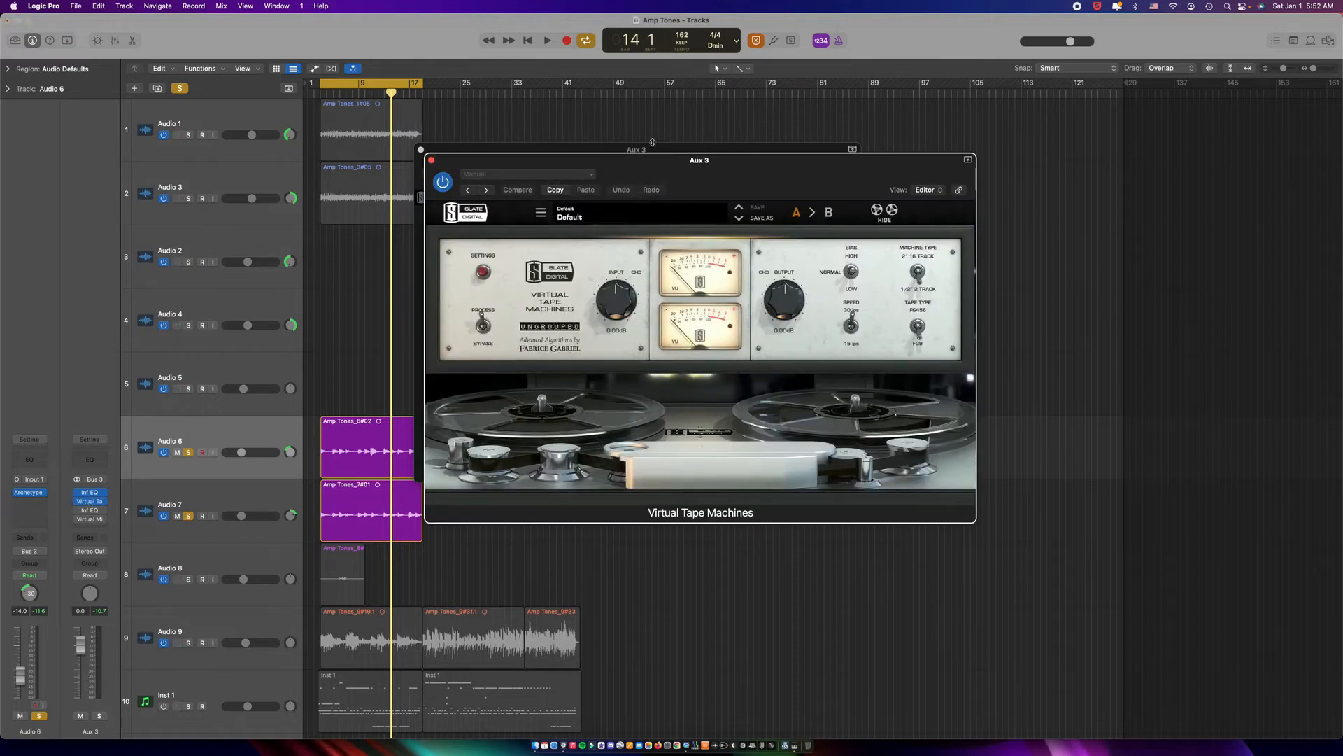
left_click(431, 161)
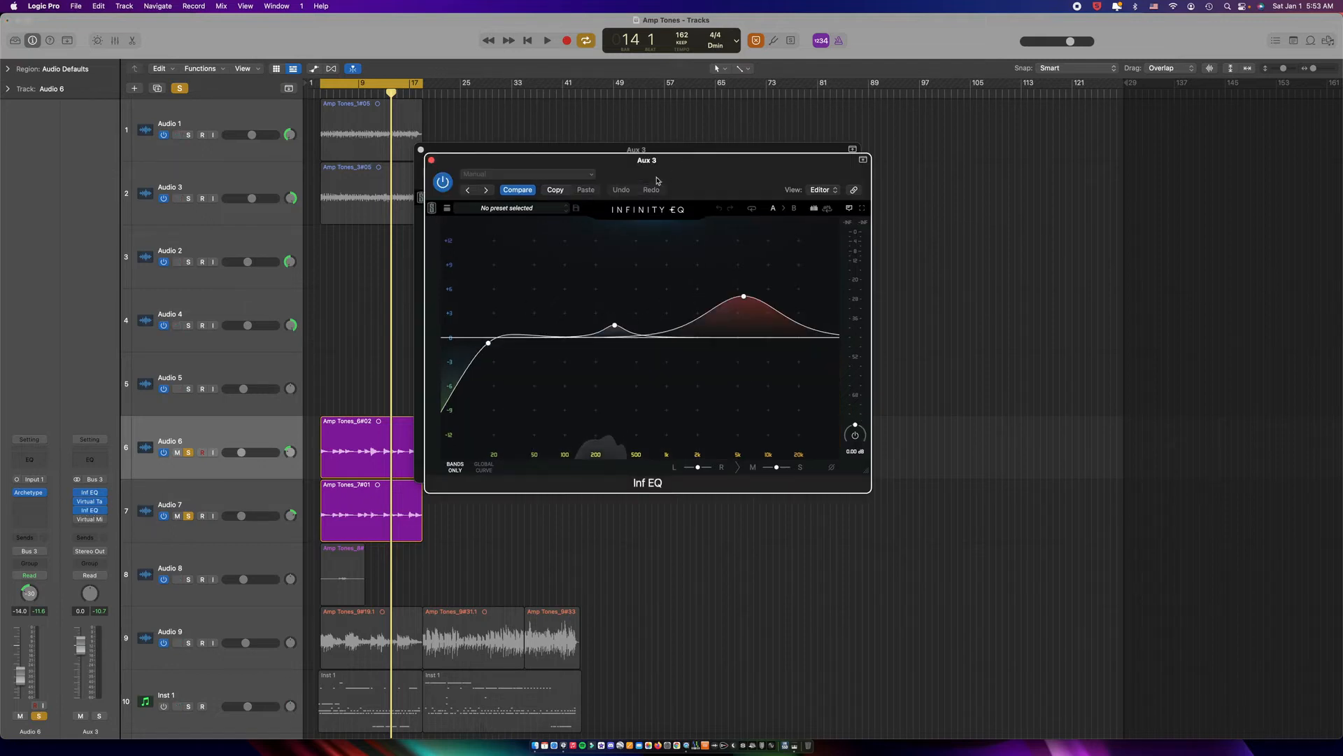
left_click_drag(709, 195, 842, 173)
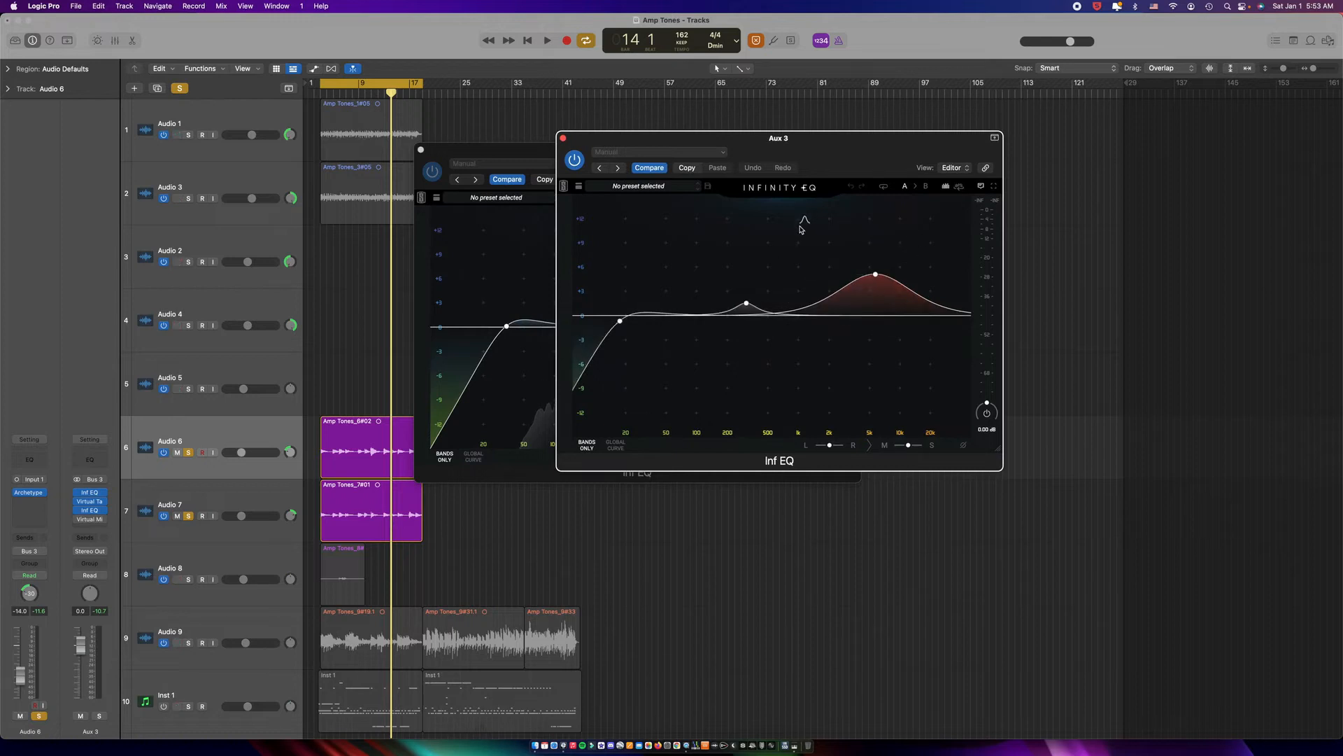
left_click(421, 151)
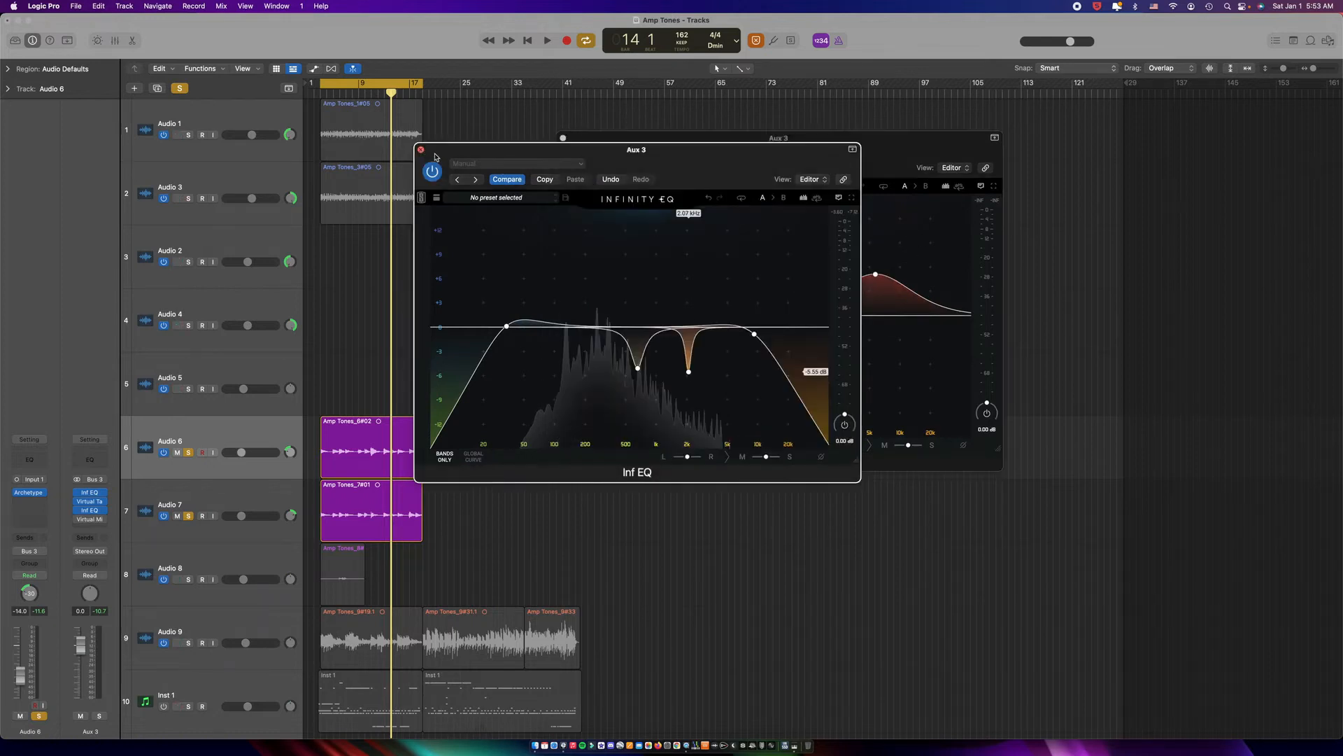
Close the first Inf EQ on Aux 3 and compare the soloed guitars with the second Inf EQ bypassed and active during playback
left_click(422, 152)
left_click_drag(833, 153, 771, 196)
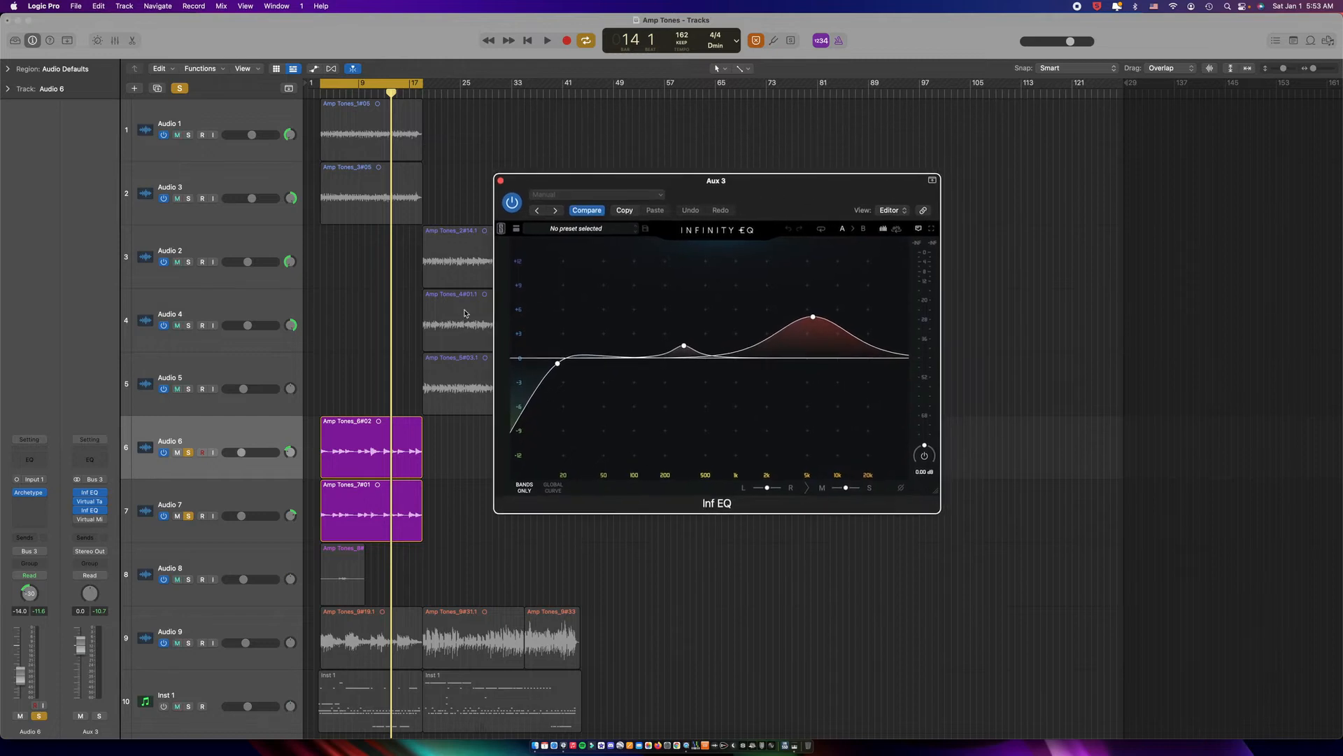
key("space")
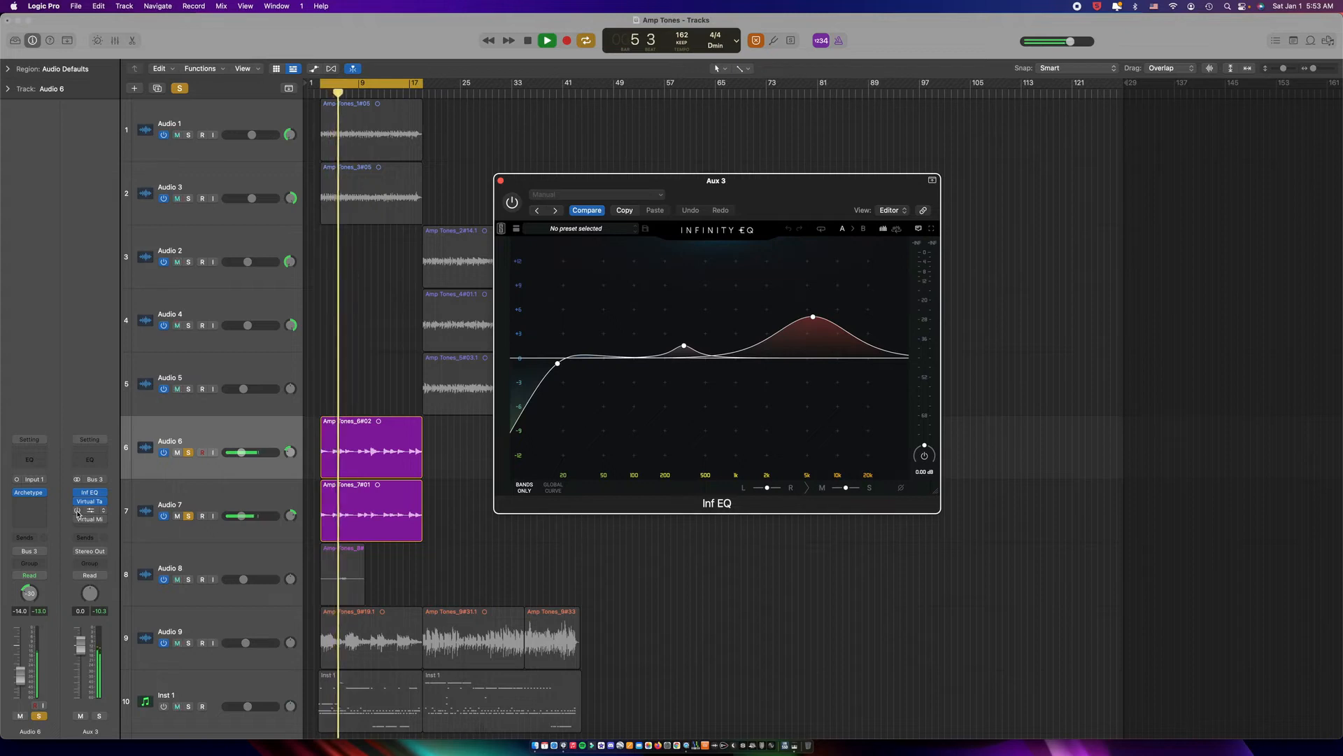
left_click(78, 510)
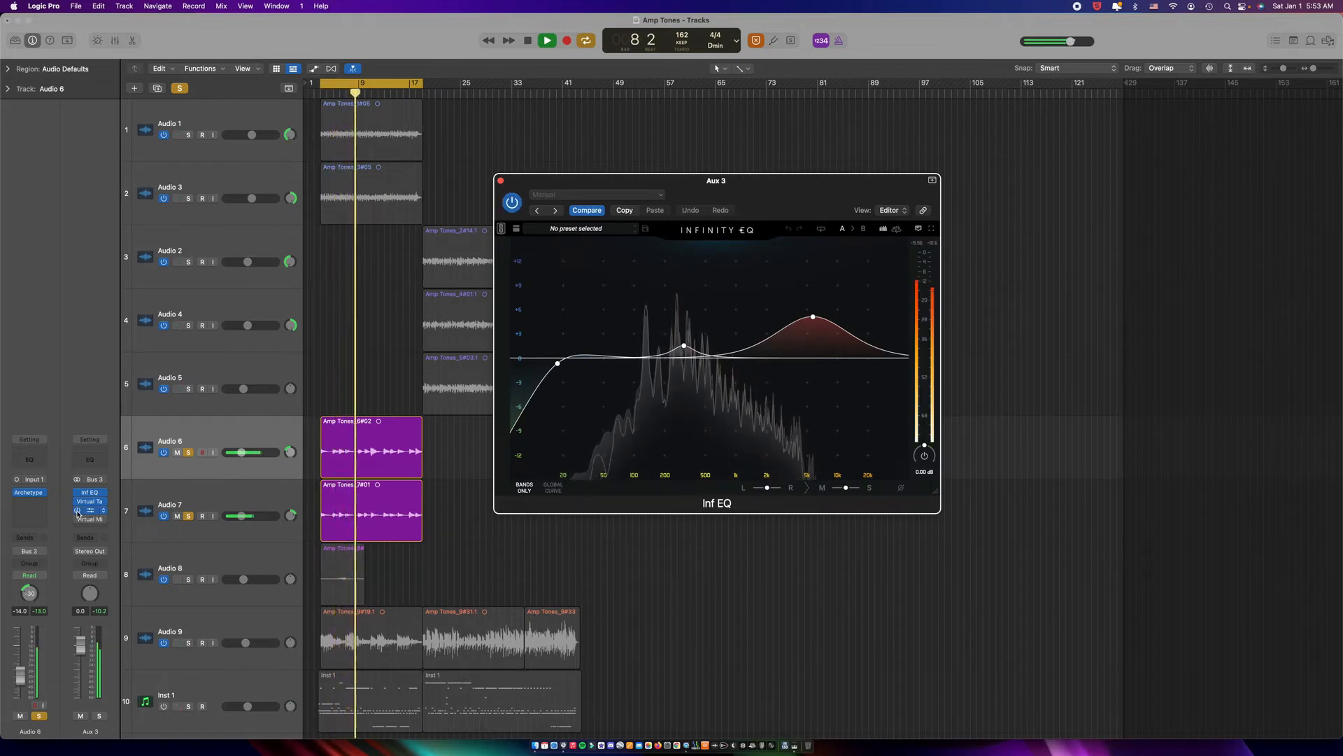
left_click(78, 512)
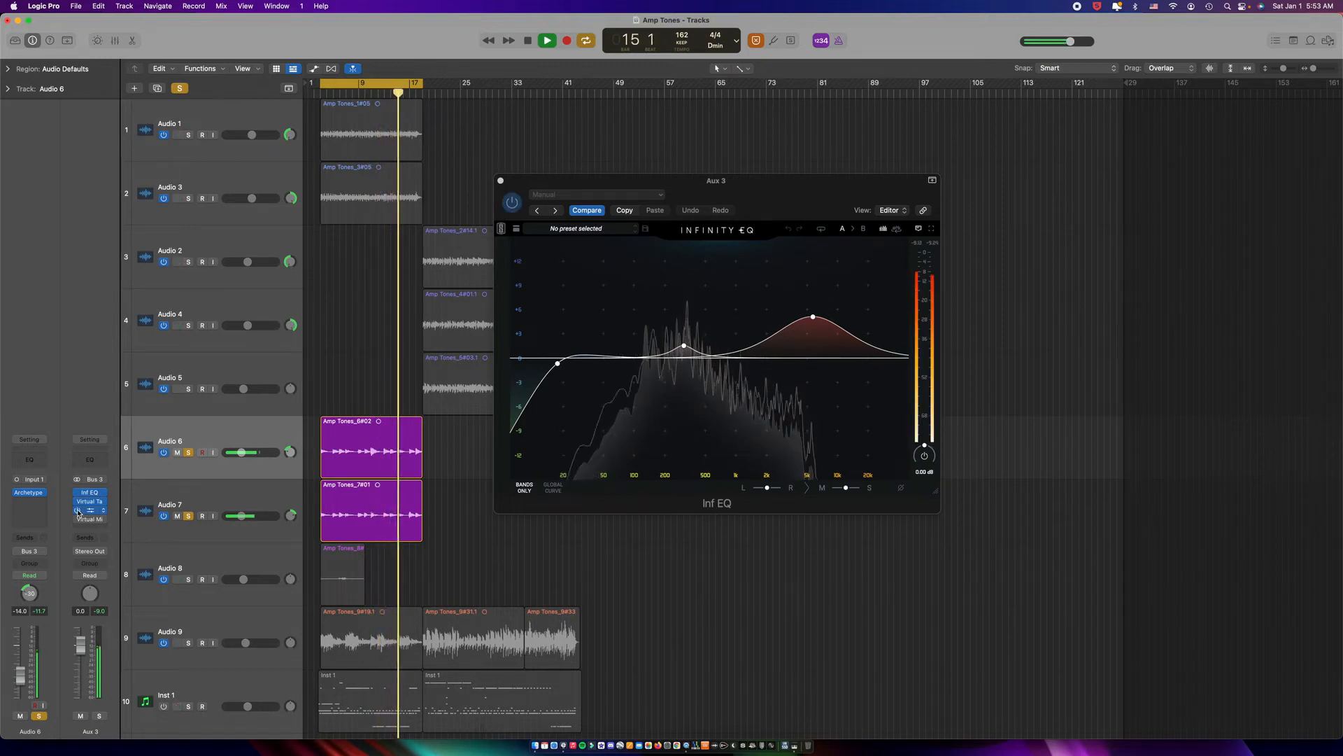
key("space")
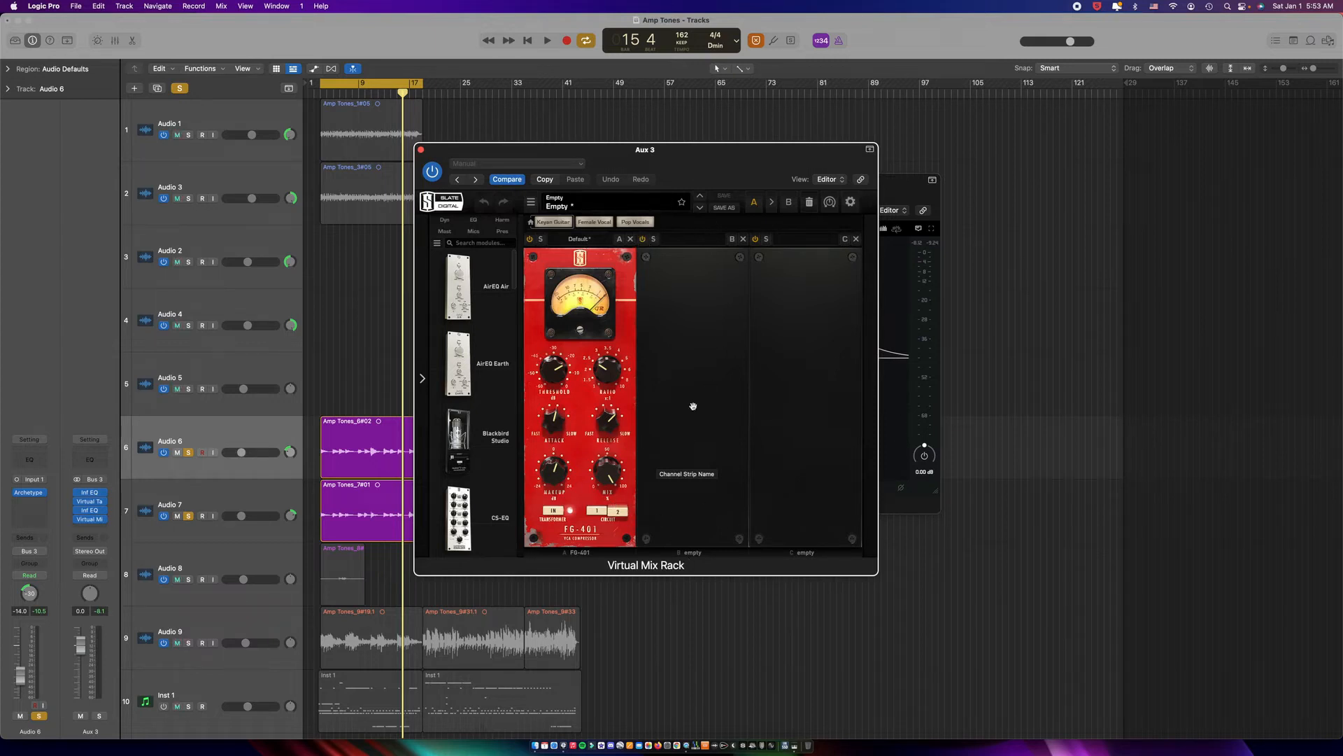
Review the FG-401 compressor in Virtual Mix Rack on Aux 3, and play the soloed guitars with the plug-in windows closed
left_click(420, 149)
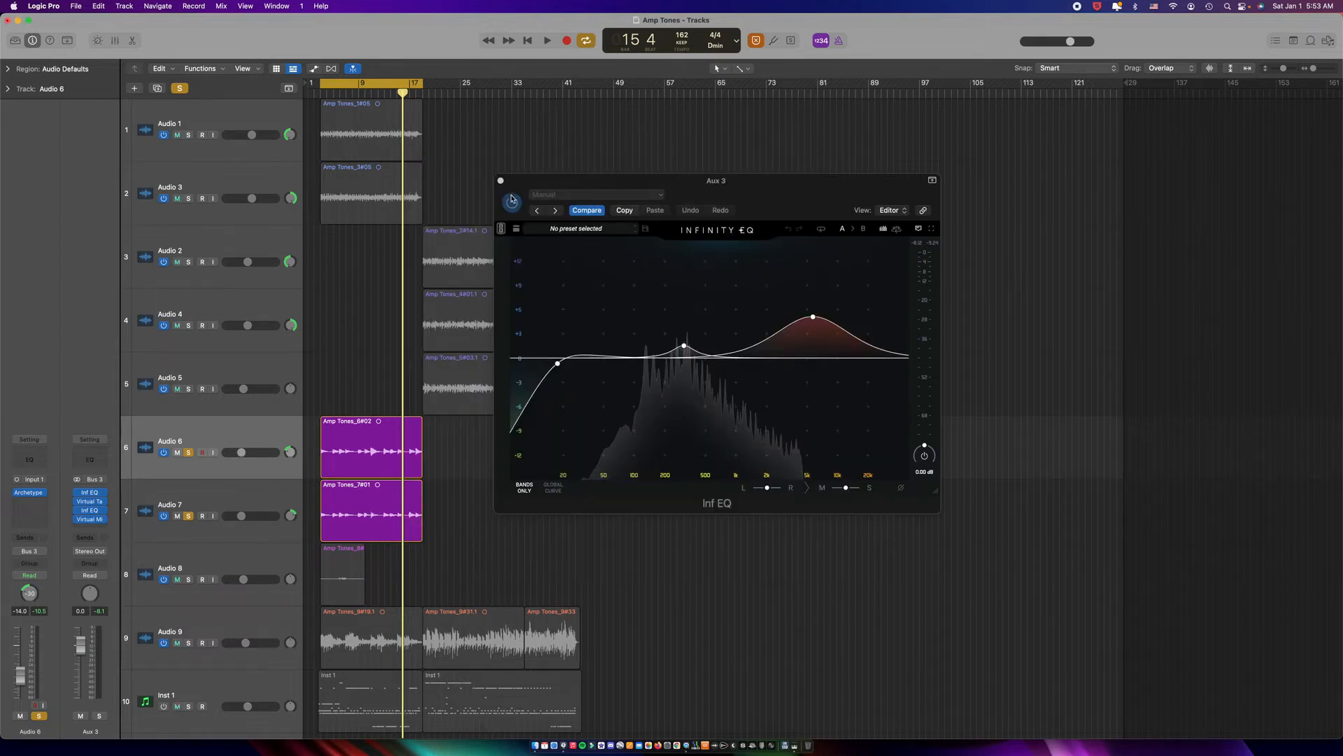
left_click(500, 181)
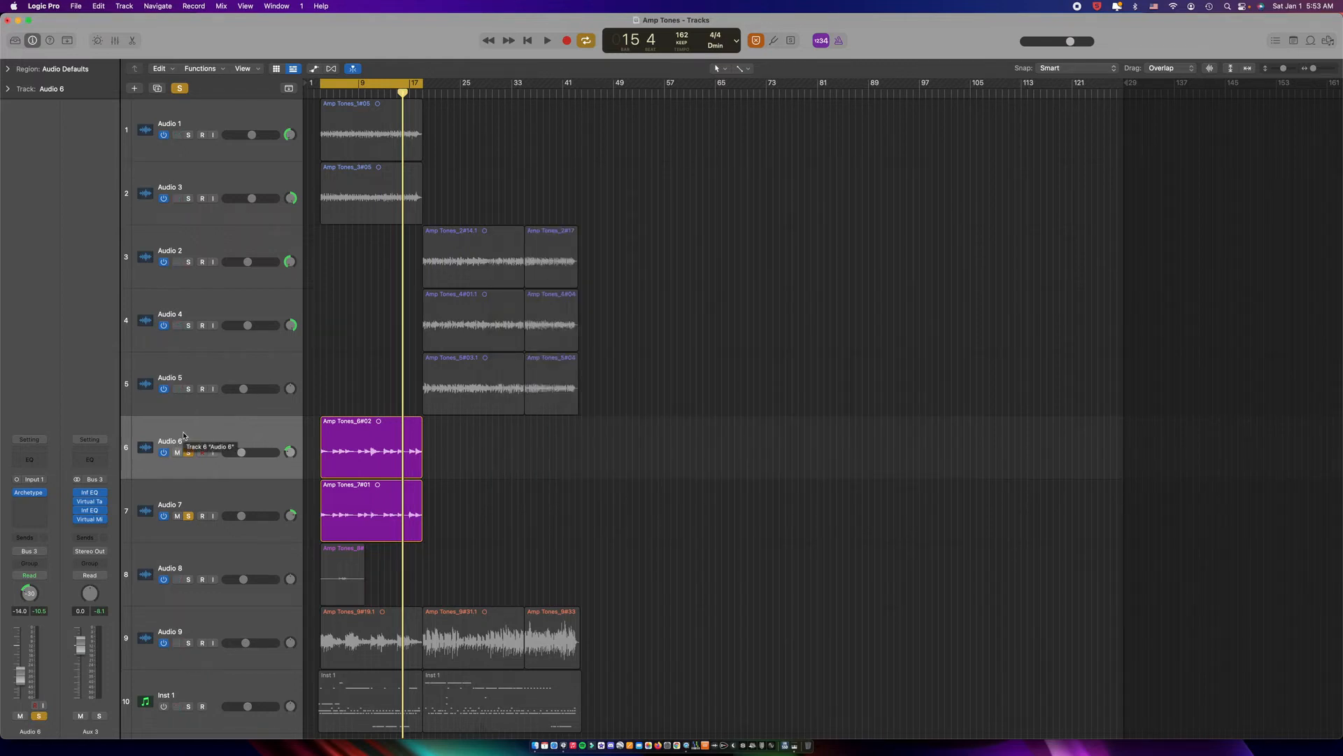
key("space")
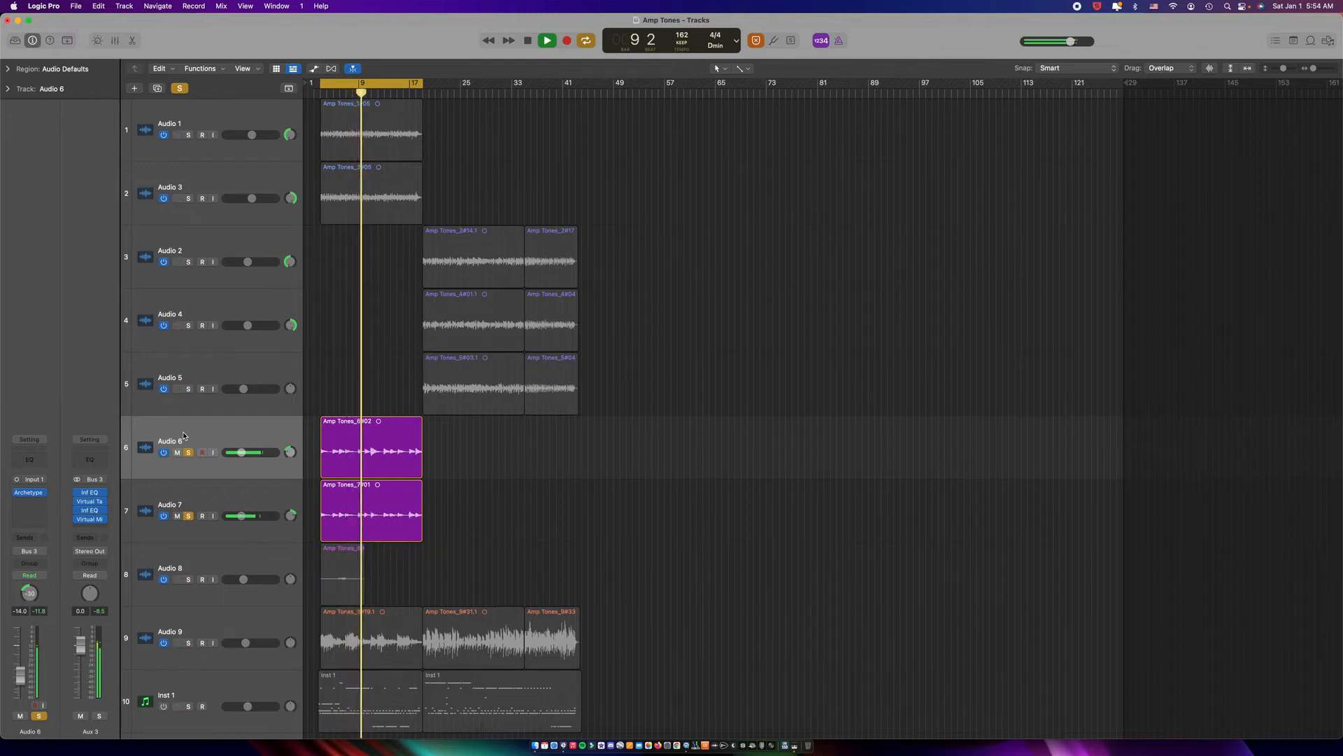
During playback, toggle the Reverb pedal in Archetype Plini on Audio 6 and on Audio 7
left_click(29, 492)
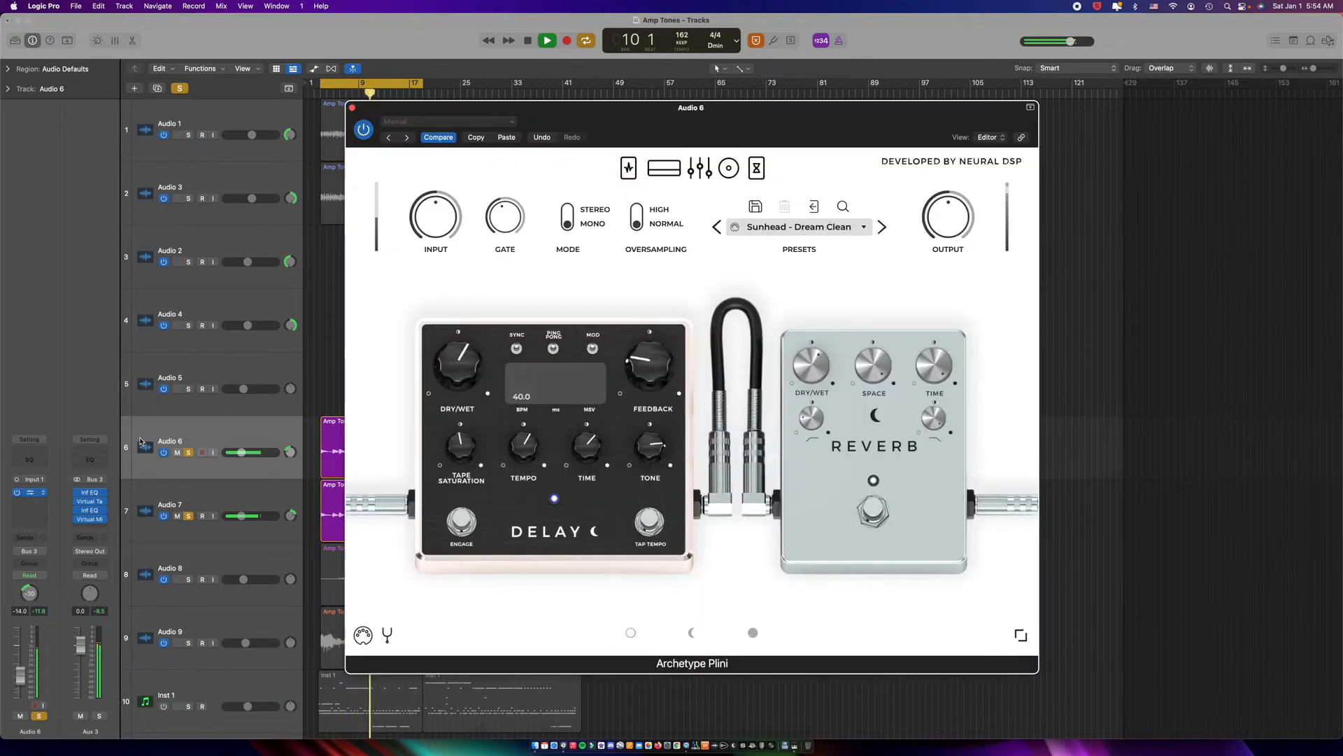
left_click(873, 506)
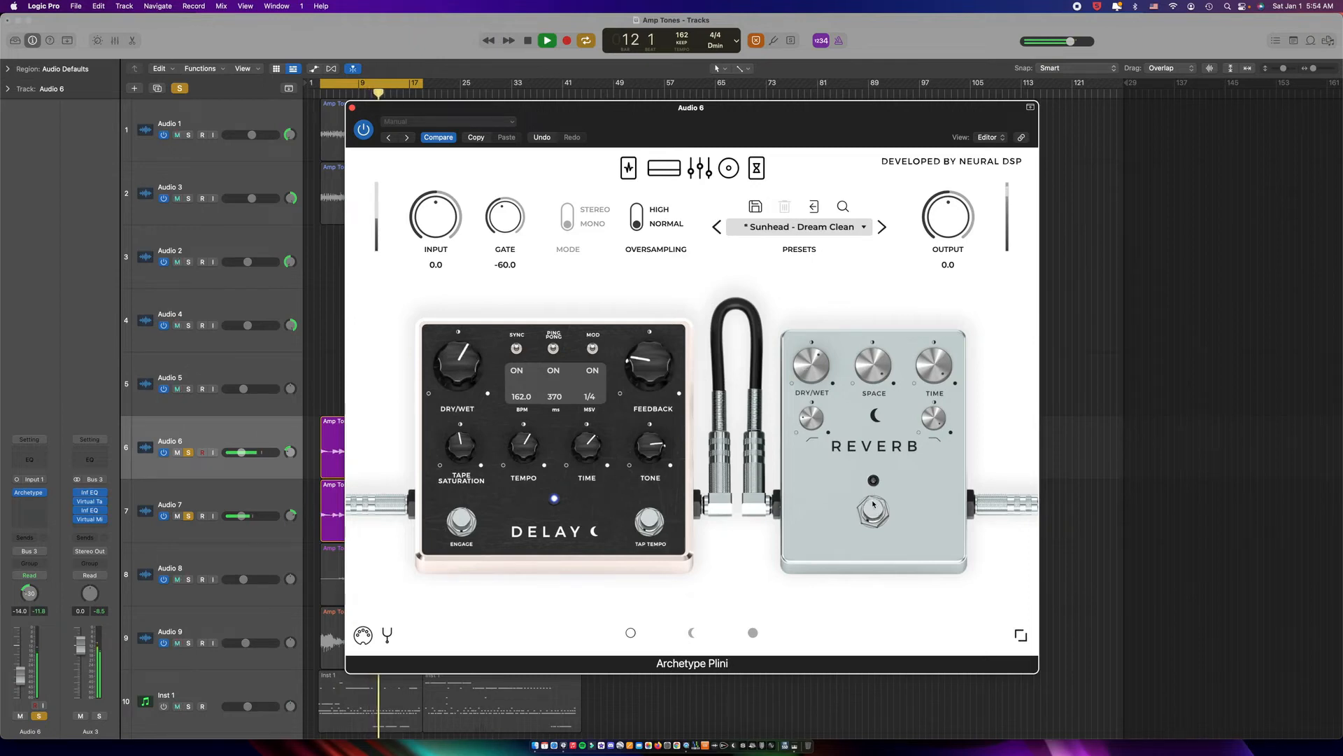
left_click(352, 109)
left_click(226, 485)
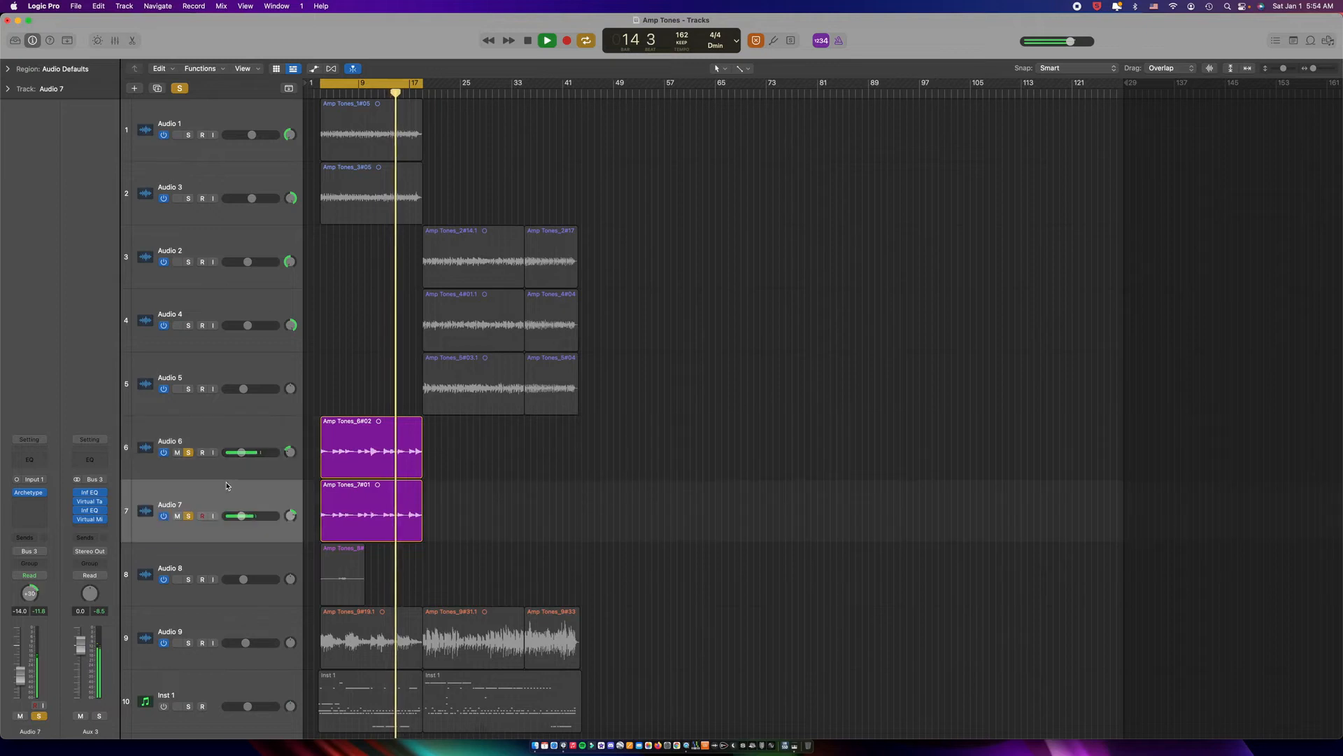
left_click(29, 493)
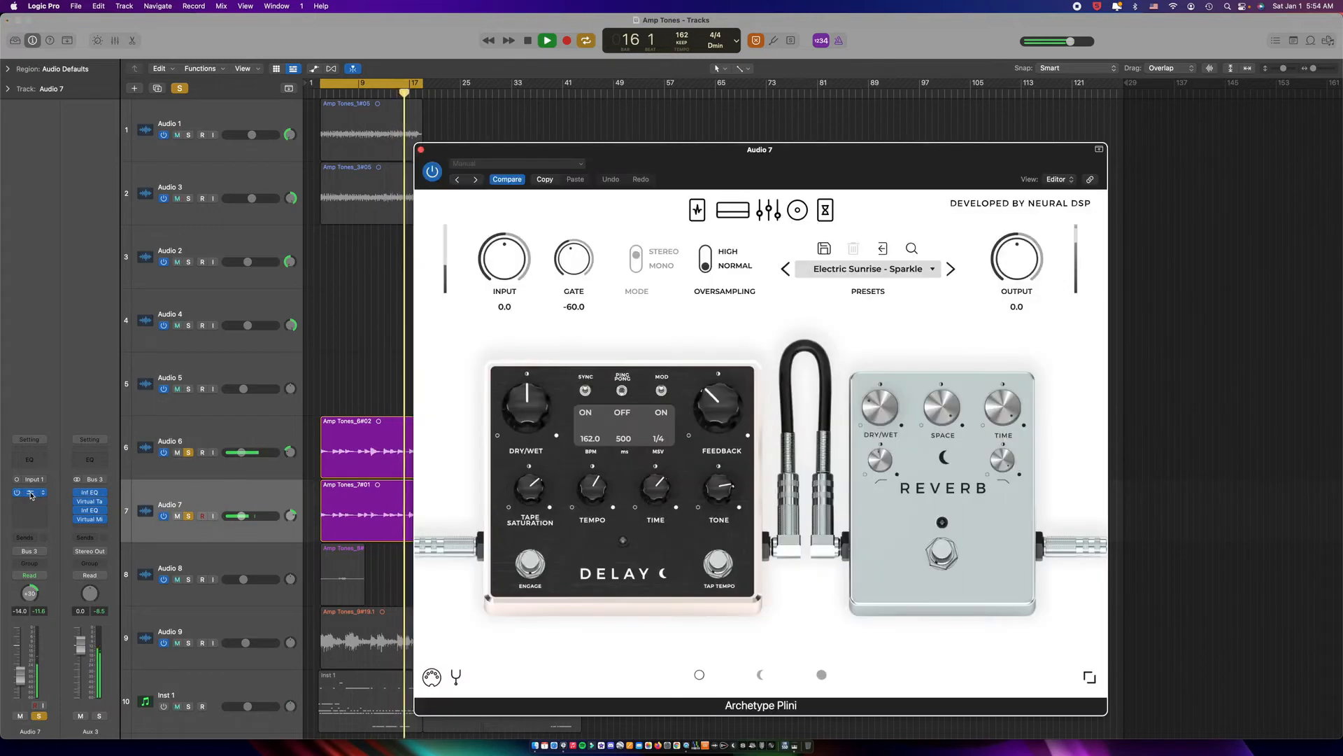
left_click(937, 556)
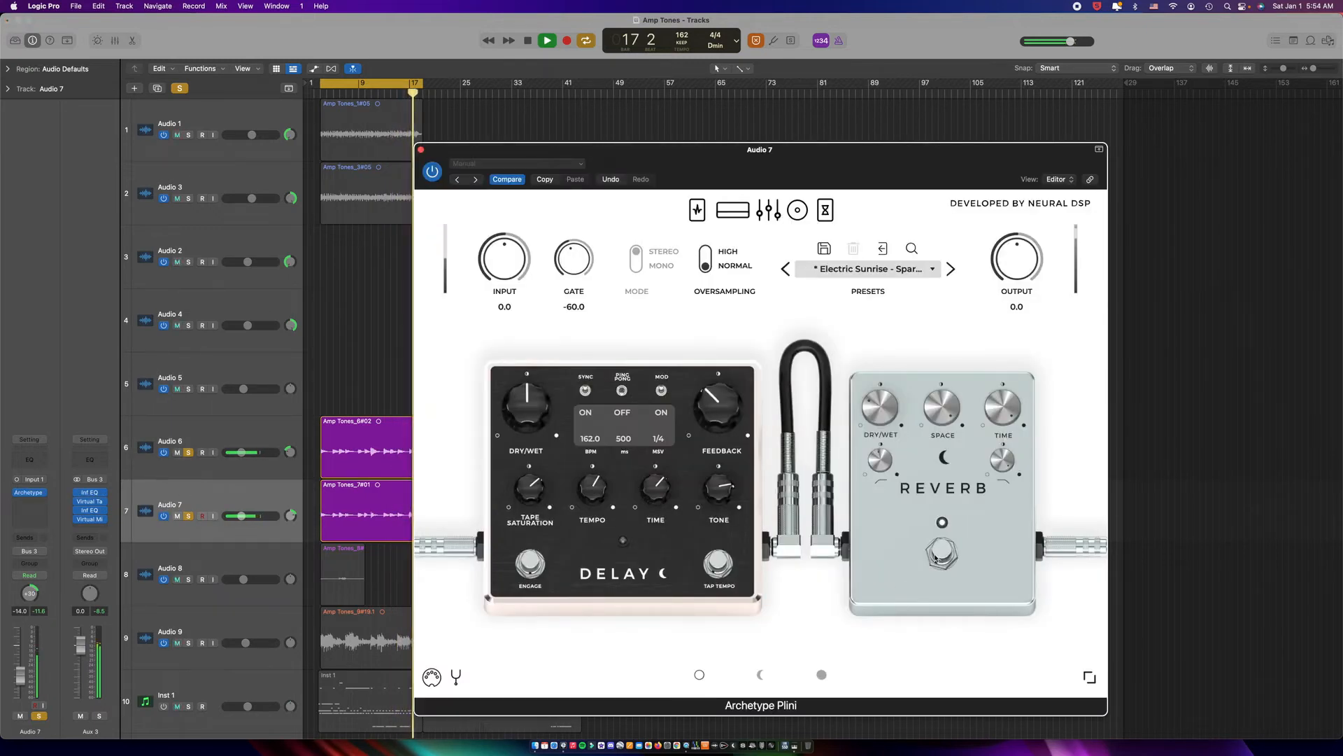